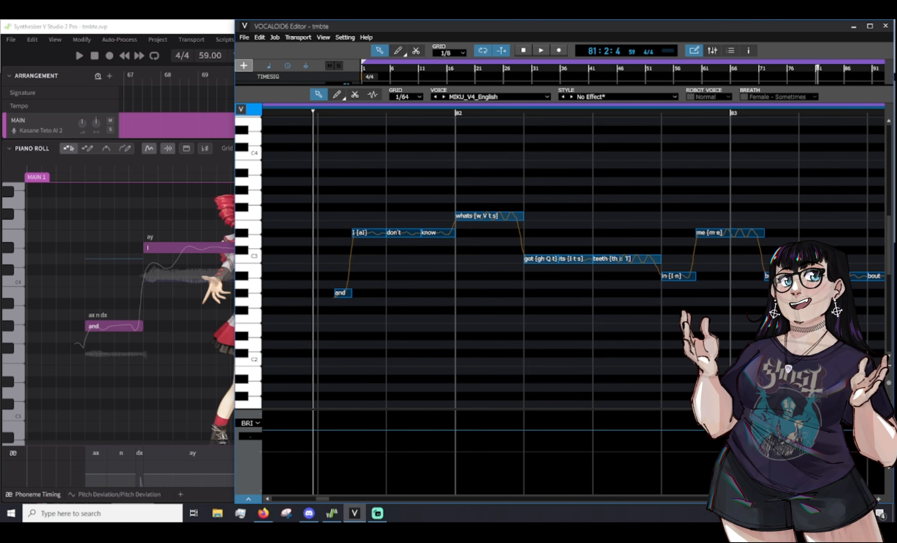
Split the "and" note in half, set the first half's phoneme to e, and edit the second half's phonemes.
{"action": "left_click", "coordinate": [878, 500]}
{"action": "left_click", "coordinate": [877, 499]}
{"action": "scroll", "coordinate": [422, 258], "scroll_direction": "right", "scroll_amount": 5}
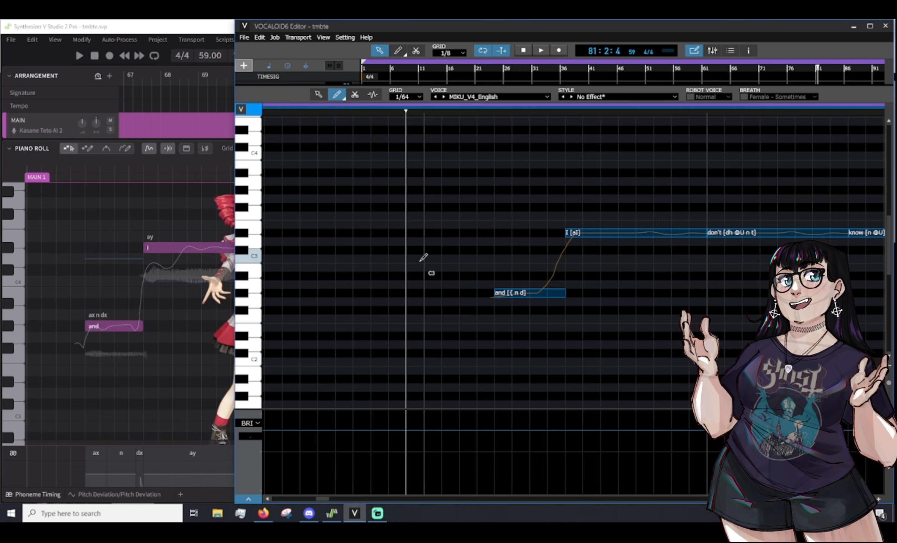
{"action": "scroll", "coordinate": [388, 326], "scroll_direction": "right", "scroll_amount": 1}
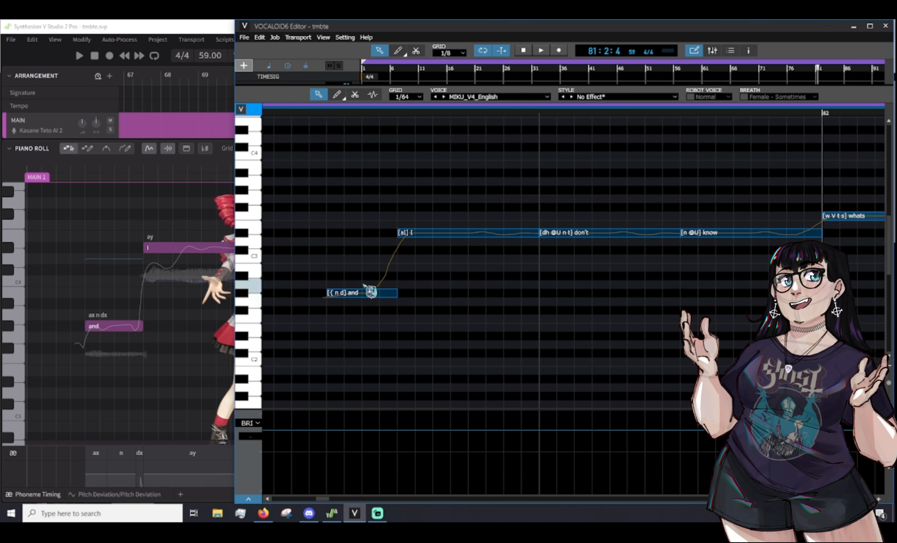
{"action": "left_click", "coordinate": [361, 339]}
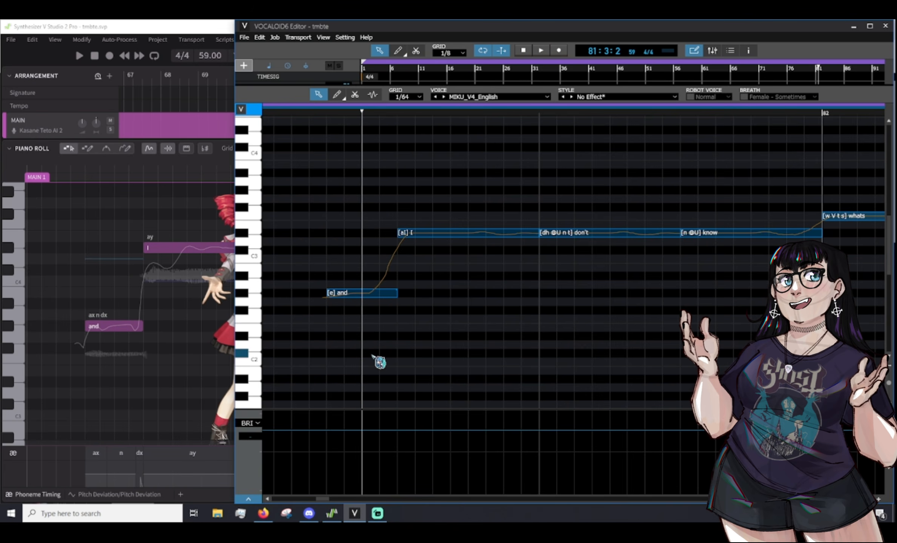
{"action": "key", "text": "alt"}
{"action": "left_click", "coordinate": [363, 296]}
{"action": "left_click", "coordinate": [379, 294]}
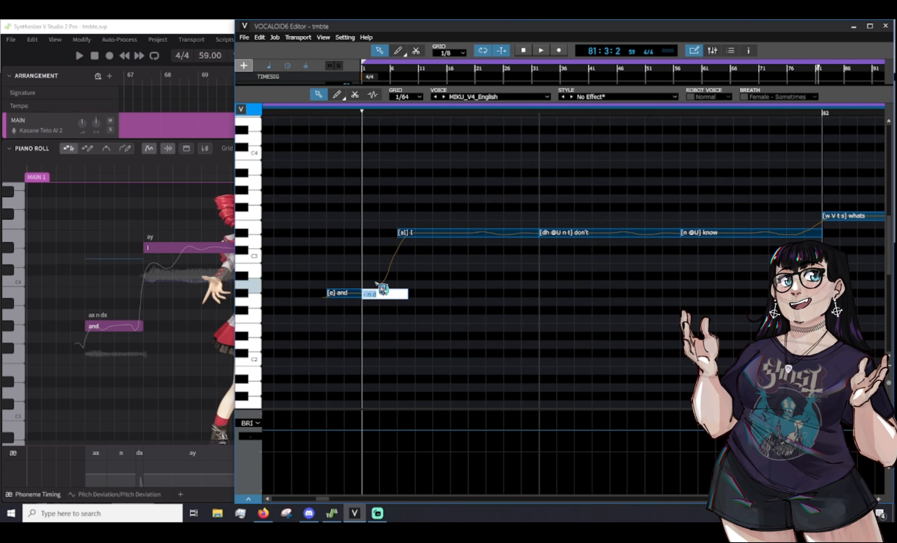
{"action": "left_click", "coordinate": [409, 234]}
Split a 1/64 piece off the end of the "I" note with phoneme dh, and set the "don't" note's phoneme to @U.
{"action": "scroll", "coordinate": [424, 301], "scroll_direction": "right", "scroll_amount": 3}
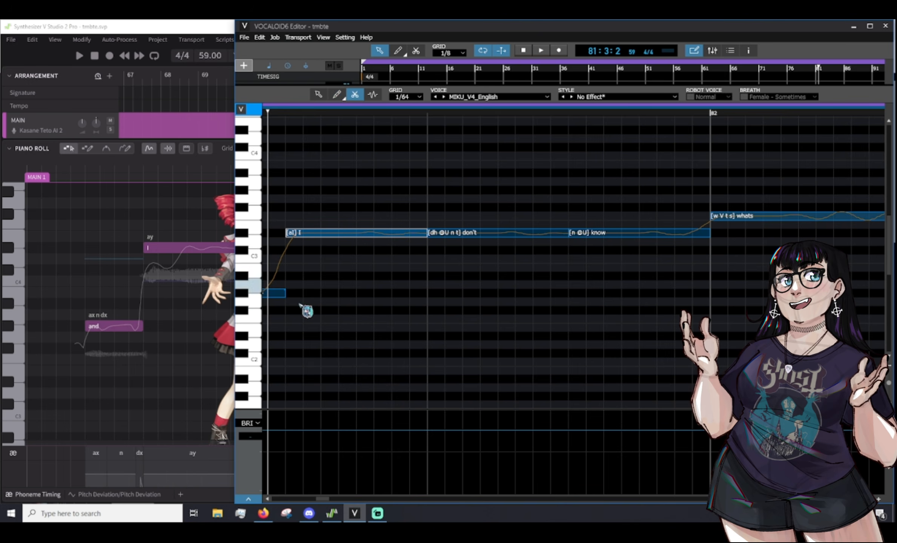
{"action": "scroll", "coordinate": [167, 376], "scroll_direction": "right", "scroll_amount": 3}
{"action": "key", "text": "alt"}
{"action": "left_click", "coordinate": [410, 233]}
{"action": "double_click", "coordinate": [416, 232]}
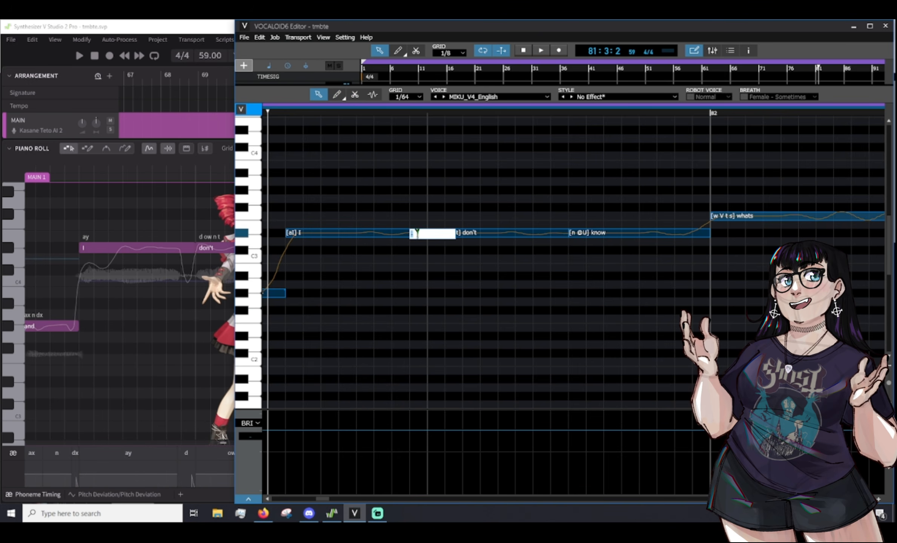
{"action": "key", "text": "Return"}
{"action": "left_click", "coordinate": [460, 237]}
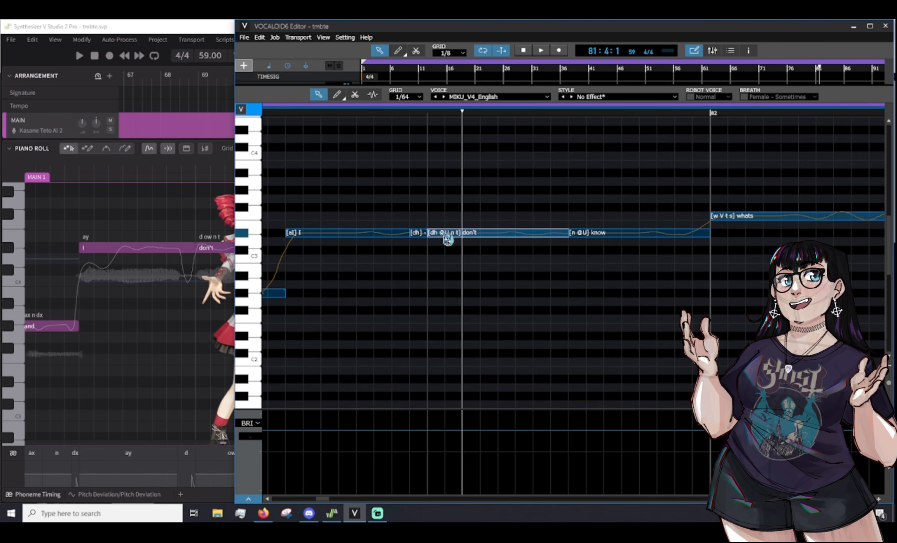
{"action": "type", "text": "@U"}
{"action": "key", "text": "Return"}
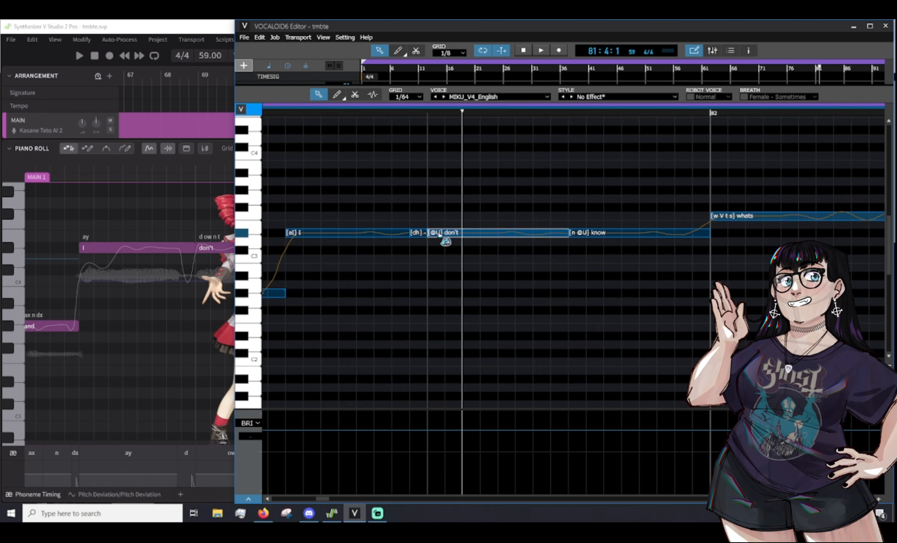
Split a 1/32 piece off the end of "don't" with phoneme n, and set the "know" note's phoneme to @U.
{"action": "scroll", "coordinate": [177, 356], "scroll_direction": "right", "scroll_amount": 3}
{"action": "scroll", "coordinate": [472, 374], "scroll_direction": "right", "scroll_amount": 2}
{"action": "key", "text": "3"}
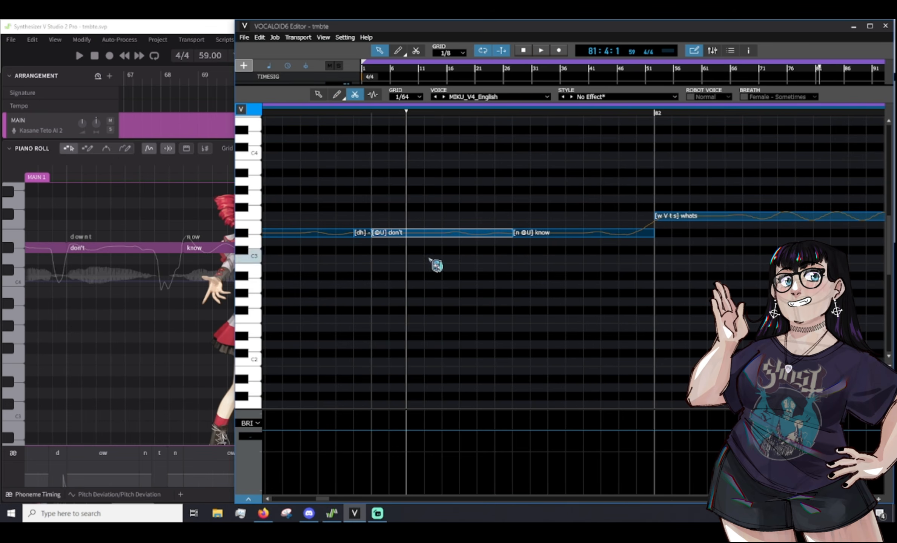
{"action": "left_click", "coordinate": [476, 238]}
{"action": "type", "text": "1n"}
{"action": "key", "text": "Return"}
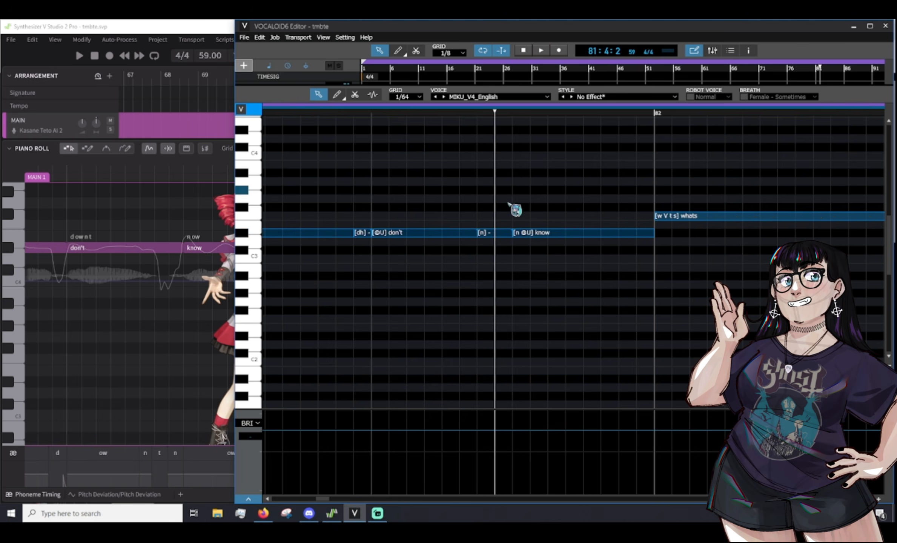
{"action": "type", "text": "@U"}
{"action": "key", "text": "Return"}
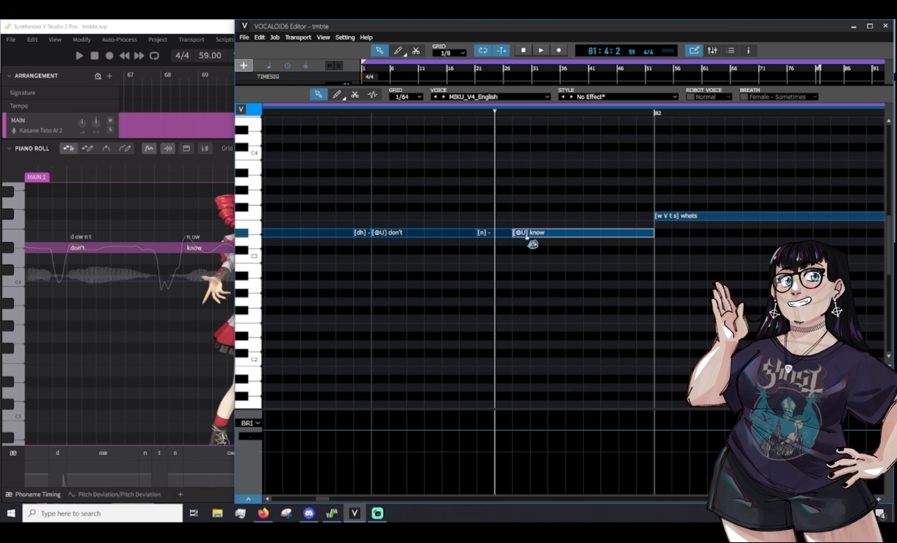
{"action": "left_click", "coordinate": [434, 236]}
{"action": "left_click", "coordinate": [544, 236]}
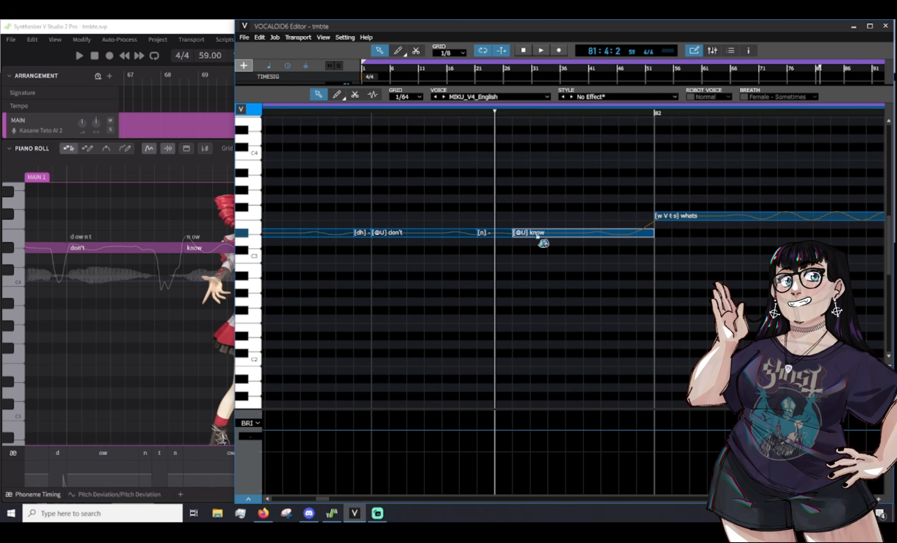
{"action": "key", "text": "ctrl"}
Split a 1/32 piece off the end of "know" with phoneme w, and edit the "whats" note's phonemes.
{"action": "scroll", "coordinate": [151, 362], "scroll_direction": "right", "scroll_amount": 4}
{"action": "scroll", "coordinate": [411, 252], "scroll_direction": "right", "scroll_amount": 5}
{"action": "key", "text": "3"}
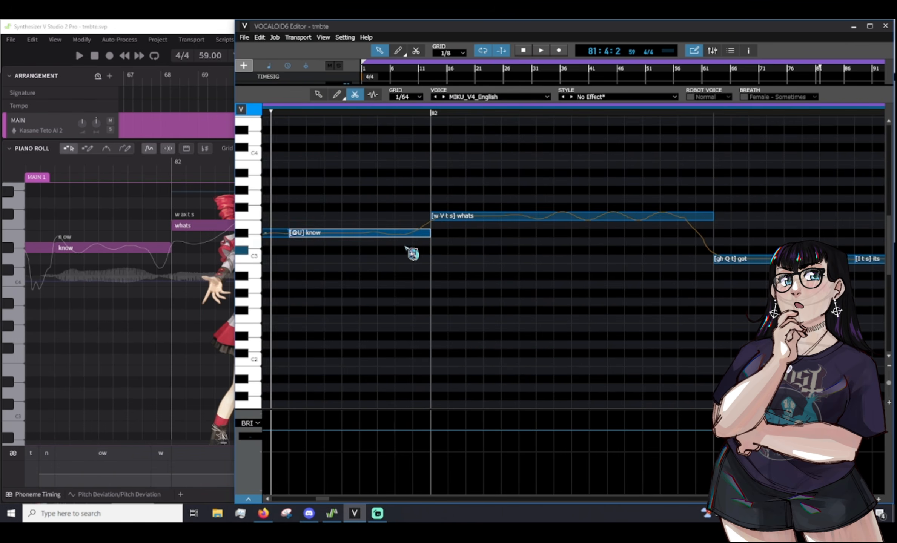
{"action": "left_click", "coordinate": [393, 236]}
{"action": "key", "text": "1"}
{"action": "double_click", "coordinate": [410, 233]}
{"action": "type", "text": "w"}
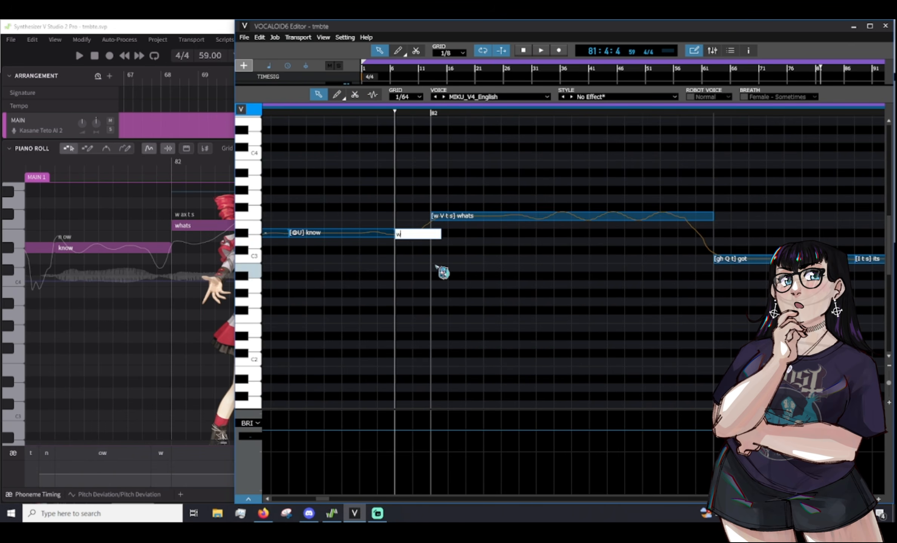
{"action": "left_click", "coordinate": [435, 265]}
{"action": "double_click", "coordinate": [445, 217]}
{"action": "key", "text": "Return"}
Split the end of the "whats" note into three short pieces, one 1/64 long followed by two 1/32 long.
{"action": "key", "text": "2"}
{"action": "scroll", "coordinate": [386, 316], "scroll_direction": "right", "scroll_amount": 5}
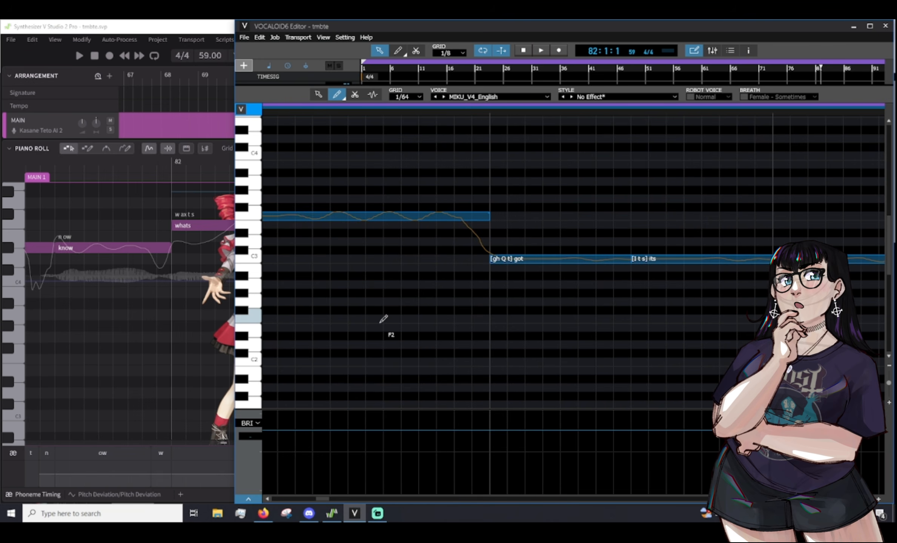
{"action": "scroll", "coordinate": [144, 350], "scroll_direction": "right", "scroll_amount": 5}
{"action": "scroll", "coordinate": [143, 341], "scroll_direction": "right", "scroll_amount": 3}
{"action": "key", "text": "3"}
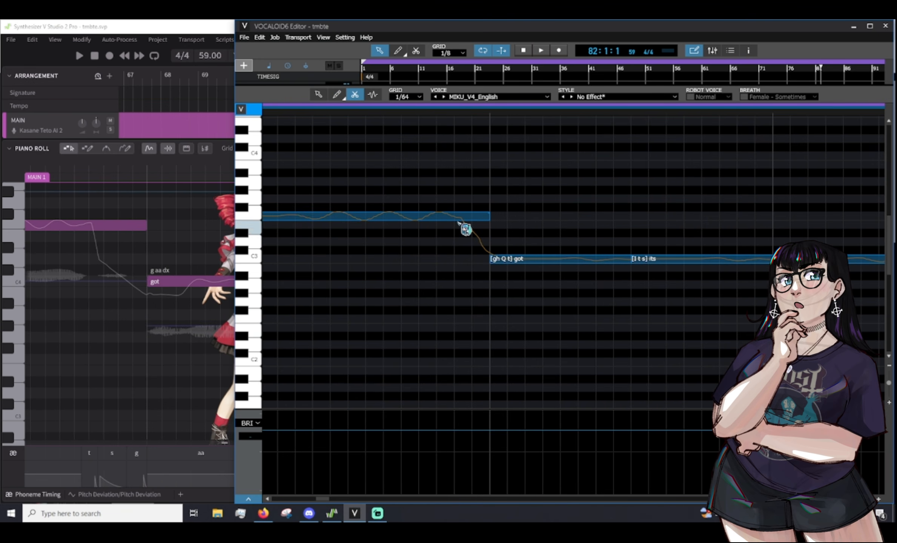
{"action": "left_click", "coordinate": [462, 224]}
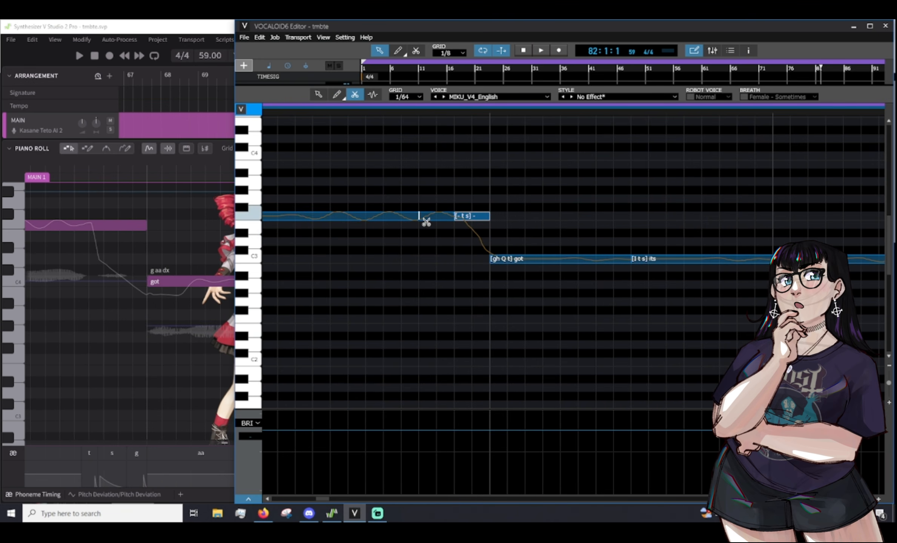
{"action": "left_click", "coordinate": [423, 218]}
{"action": "left_click", "coordinate": [403, 218]}
{"action": "key", "text": "1"}
Set the phonemes of the three pieces ending "whats" to t, s and gh in order.
{"action": "double_click", "coordinate": [409, 217], "text": "alt"}
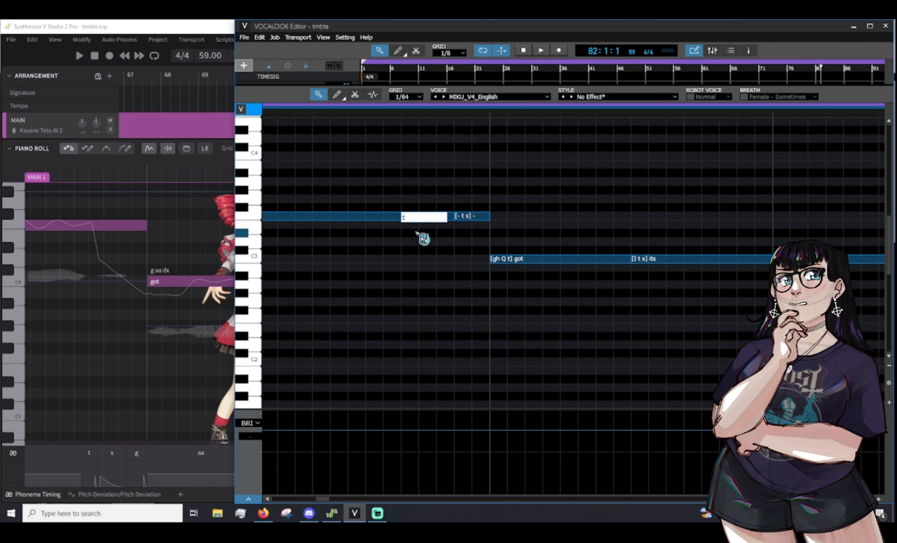
{"action": "type", "text": "t"}
{"action": "key", "text": "Return"}
{"action": "left_click", "coordinate": [434, 217]}
{"action": "double_click", "coordinate": [434, 217], "text": "alt"}
{"action": "type", "text": "s"}
{"action": "left_click", "coordinate": [450, 252]}
{"action": "left_click", "coordinate": [472, 219]}
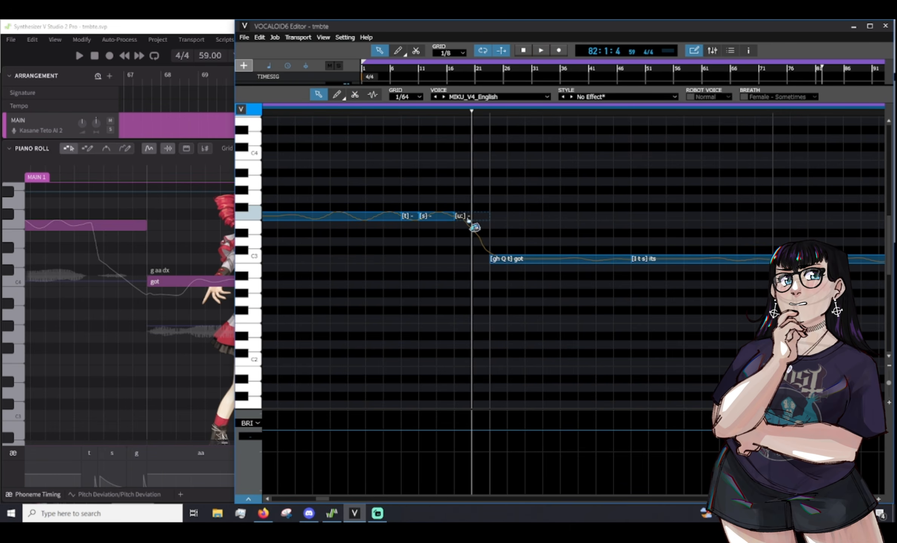
{"action": "key", "text": "Return"}
Set the "got" note's phoneme to Q.
{"action": "scroll", "coordinate": [453, 283], "scroll_direction": "left", "scroll_amount": 2}
{"action": "scroll", "coordinate": [452, 284], "scroll_direction": "right", "scroll_amount": 3}
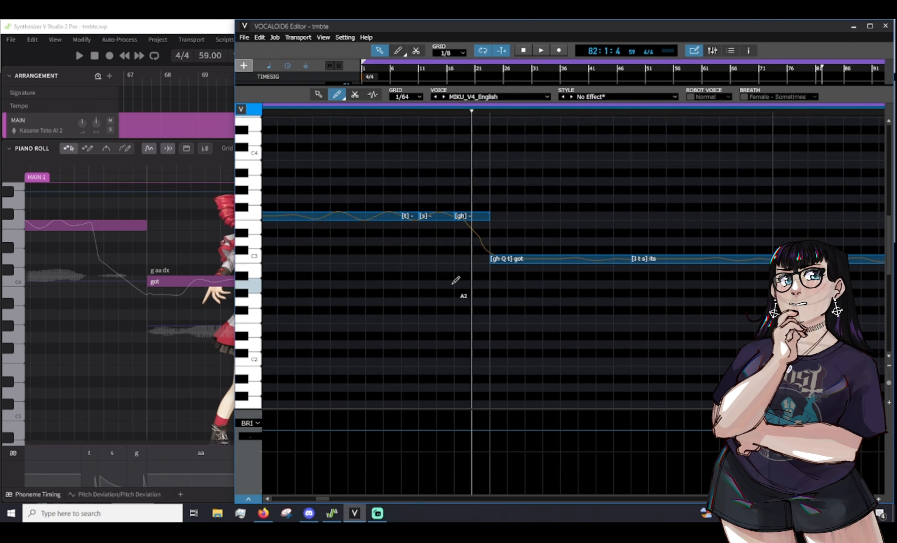
{"action": "left_click", "coordinate": [396, 260]}
{"action": "double_click", "coordinate": [396, 257], "text": "alt"}
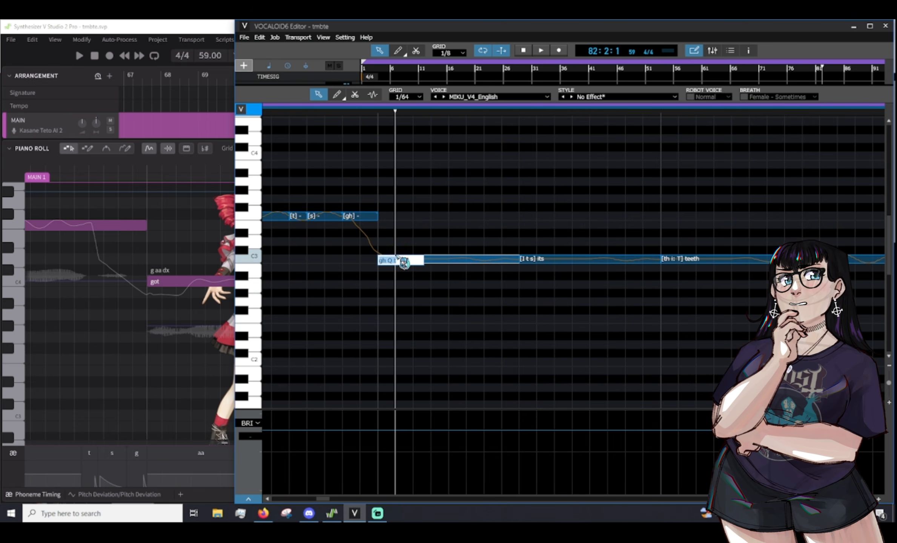
{"action": "left_click", "coordinate": [438, 299]}
Split a 1/64 piece off the end of "got" with phoneme dh, and set the "its" note's phoneme to I.
{"action": "scroll", "coordinate": [203, 370], "scroll_direction": "right", "scroll_amount": 3}
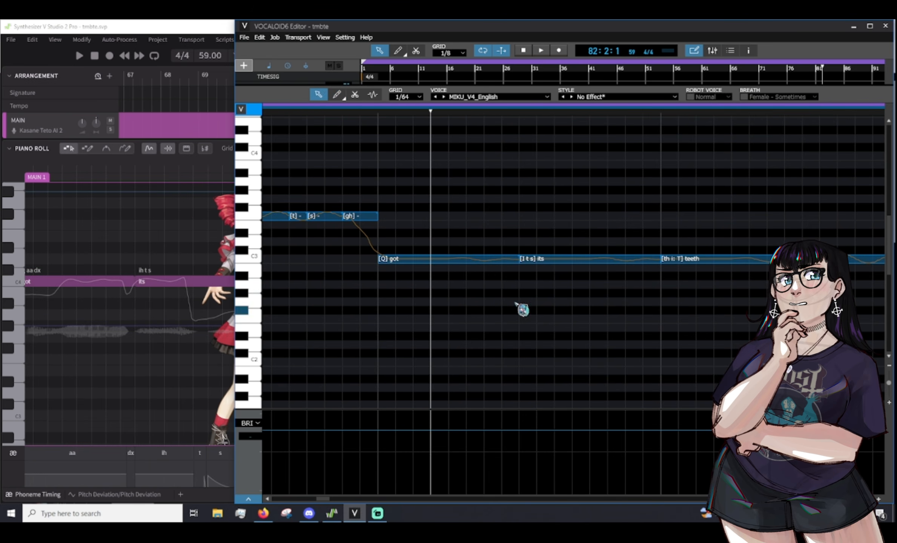
{"action": "key", "text": "3"}
{"action": "left_click", "coordinate": [501, 259]}
{"action": "type", "text": "its"}
{"action": "left_click", "coordinate": [509, 267]}
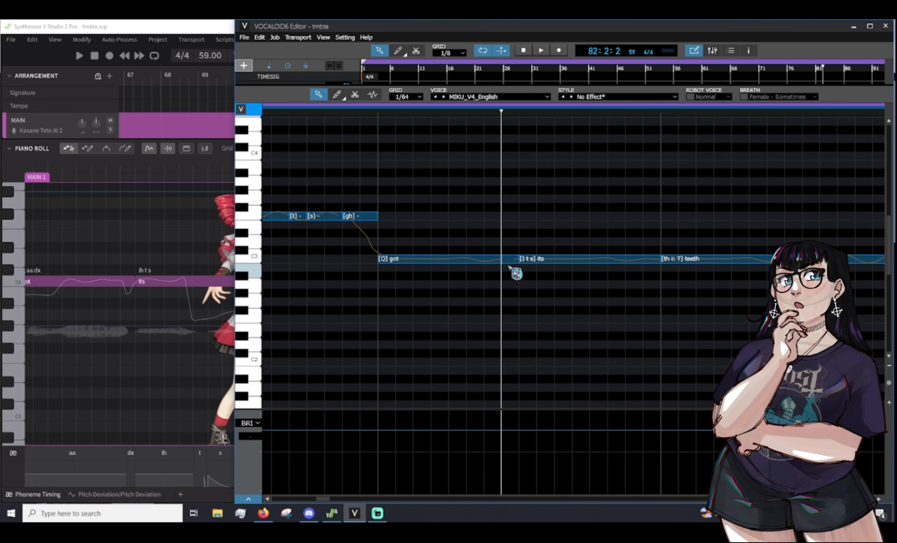
{"action": "double_click", "coordinate": [505, 260]}
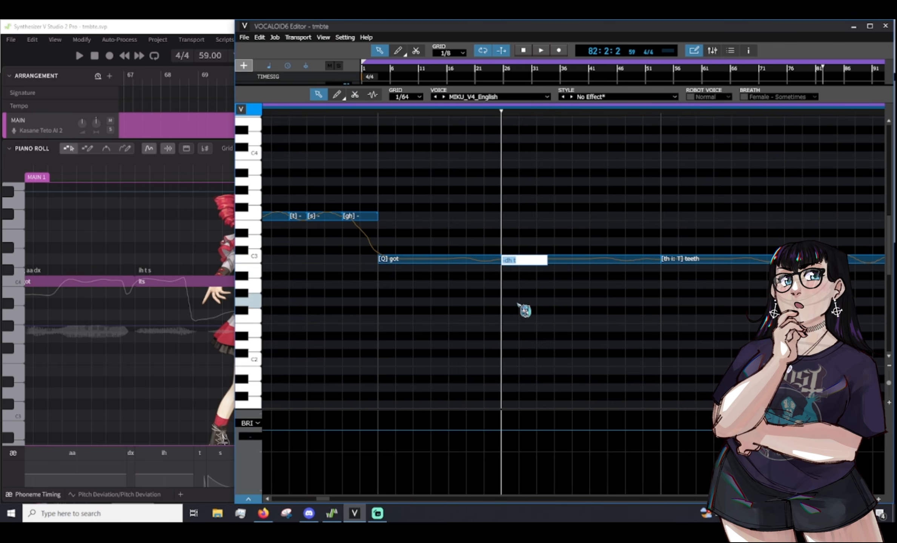
{"action": "type", "text": "dh"}
{"action": "key", "text": "Return"}
{"action": "double_click", "coordinate": [537, 260]}
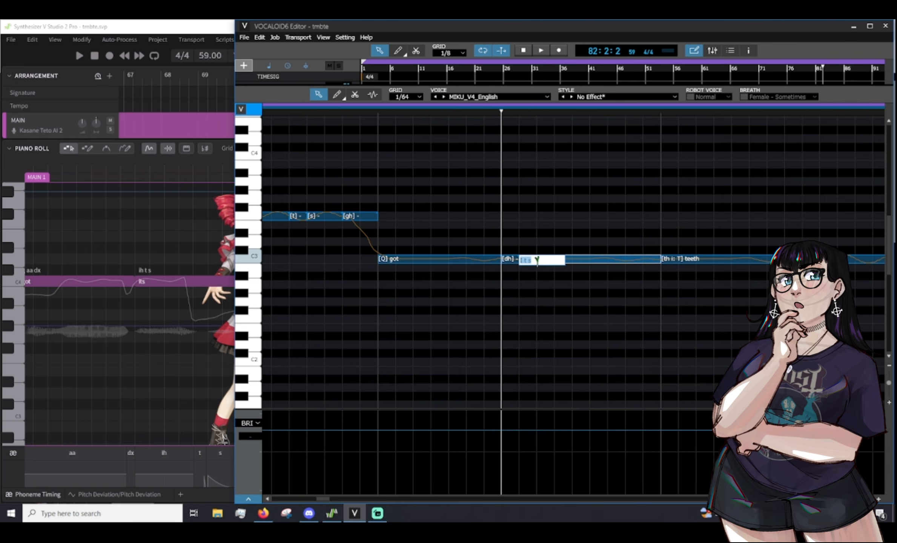
{"action": "type", "text": "I"}
{"action": "key", "text": "Return"}
Split the end of the "its" note into three short pieces, one 1/64 long followed by two 1/32 long.
{"action": "key", "text": "2"}
{"action": "scroll", "coordinate": [464, 316], "scroll_direction": "right", "scroll_amount": 3}
{"action": "scroll", "coordinate": [92, 311], "scroll_direction": "right", "scroll_amount": 3}
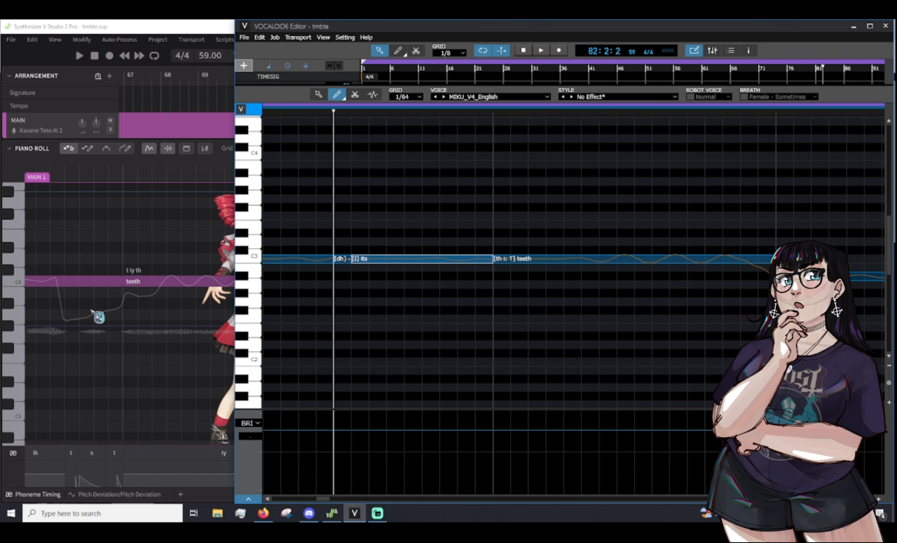
{"action": "key", "text": "3"}
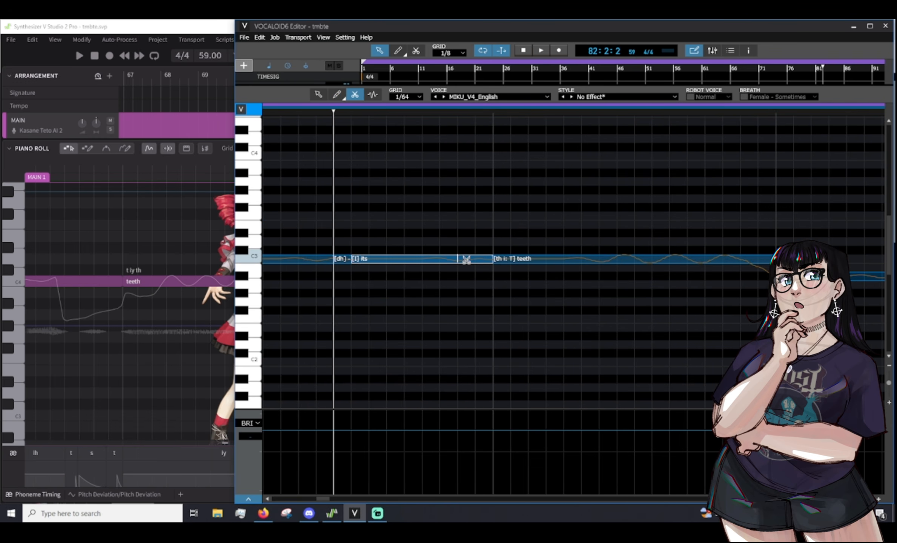
{"action": "left_click", "coordinate": [467, 260]}
{"action": "left_click", "coordinate": [407, 259]}
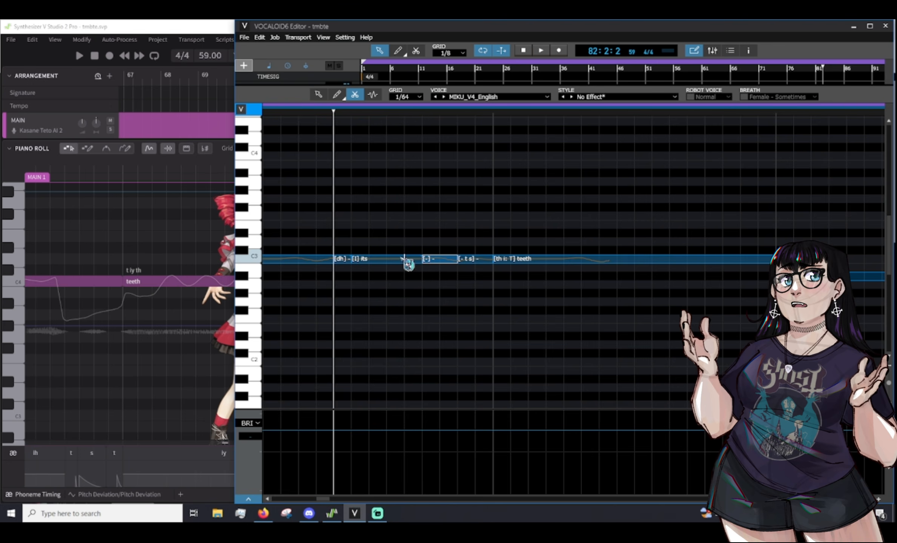
Set the phonemes of the three pieces ending "its" to t, s and th, and the "teeth" note's phoneme to i:.
{"action": "key", "text": "1"}
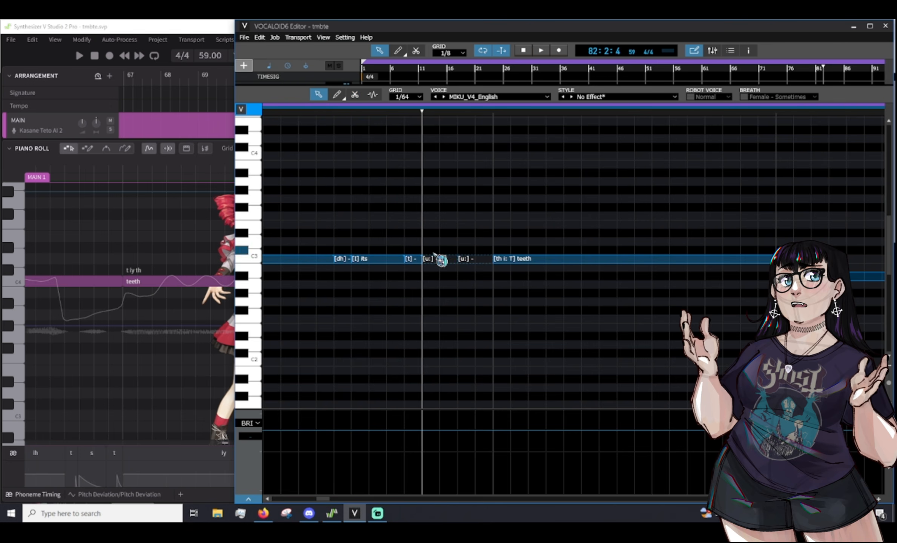
{"action": "left_click", "coordinate": [435, 267]}
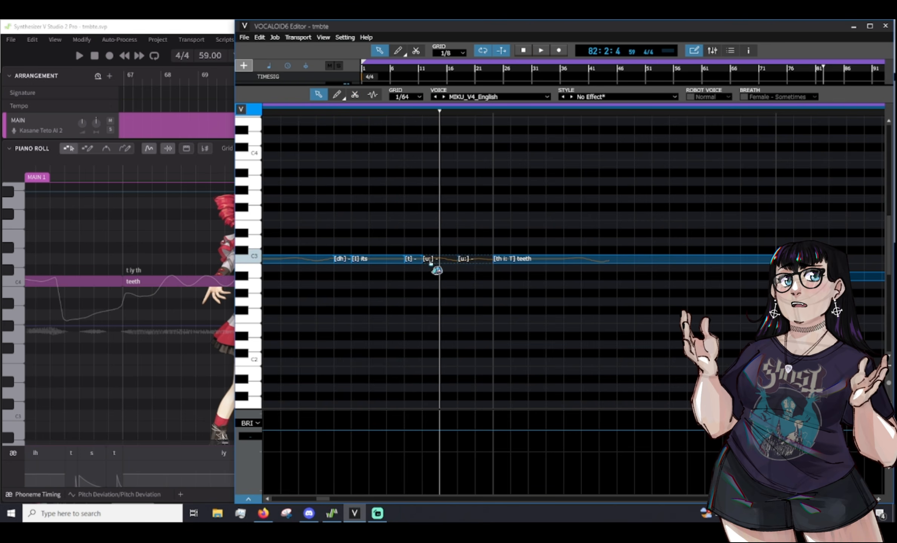
{"action": "left_click", "coordinate": [477, 261]}
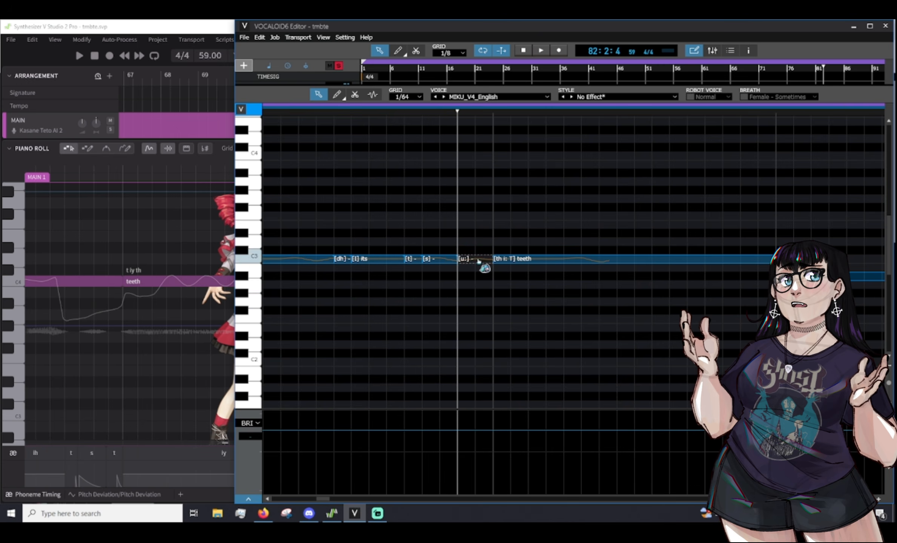
{"action": "type", "text": "th"}
{"action": "key", "text": "Tab"}
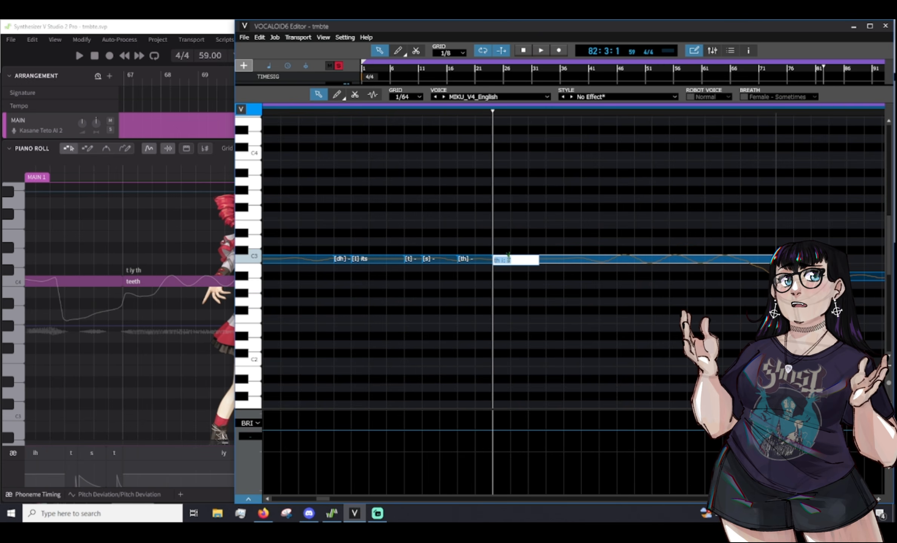
{"action": "key", "text": "Return"}
Split a 3/64 piece off the end of the "teeth" note and set its phoneme to T.
{"action": "scroll", "coordinate": [108, 368], "scroll_direction": "right", "scroll_amount": 6}
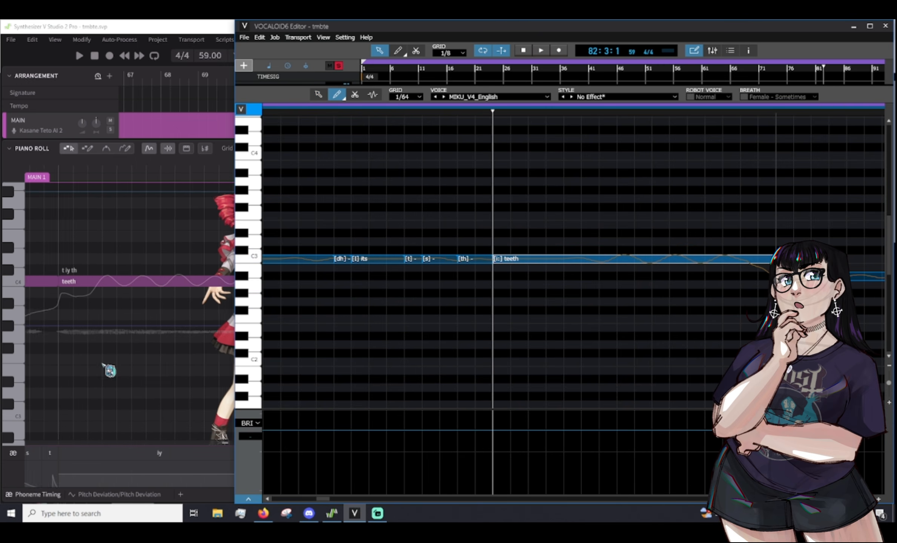
{"action": "scroll", "coordinate": [397, 389], "scroll_direction": "right", "scroll_amount": 5}
{"action": "key", "text": "3"}
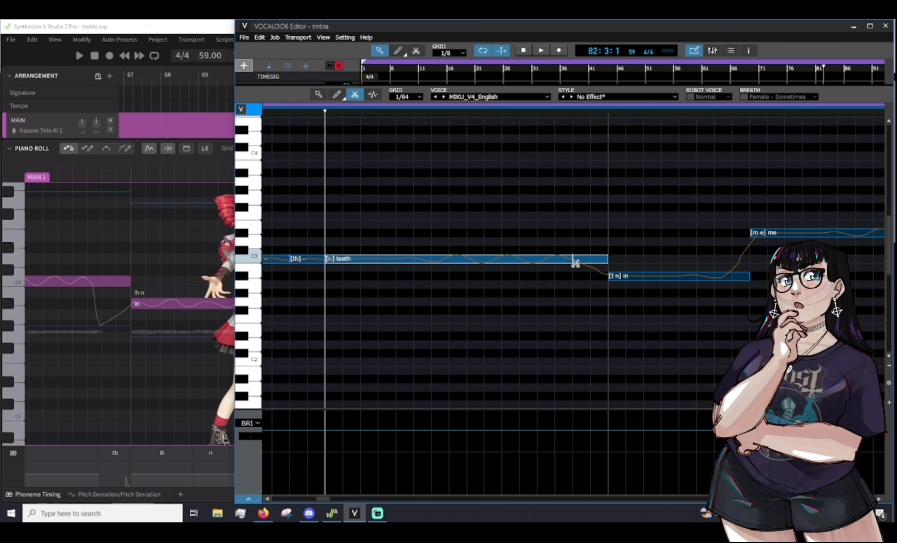
{"action": "left_click", "coordinate": [562, 260]}
{"action": "key", "text": "1"}
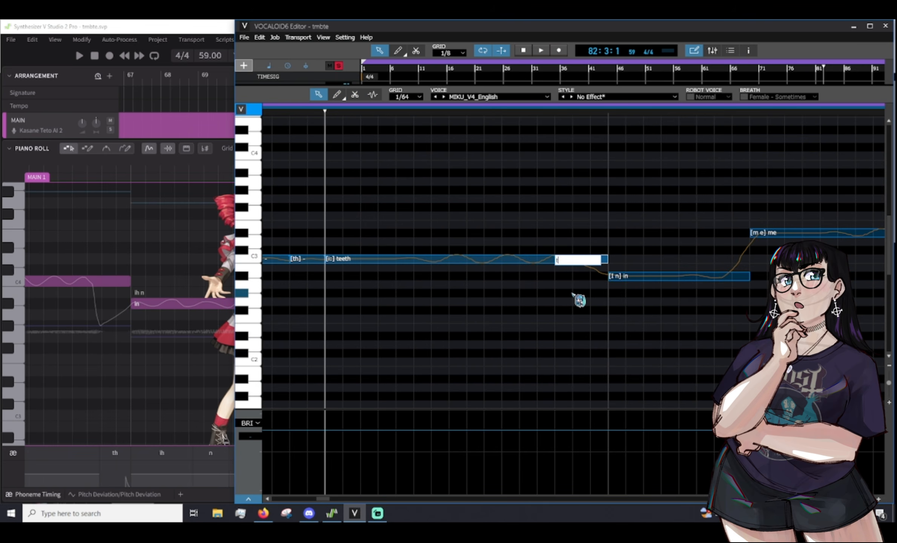
{"action": "type", "text": "T"}
{"action": "key", "text": "Return"}
Split the end of the "in" note into two pieces, one 1/64 long followed by one 1/32 long.
{"action": "scroll", "coordinate": [481, 314], "scroll_direction": "right", "scroll_amount": 4}
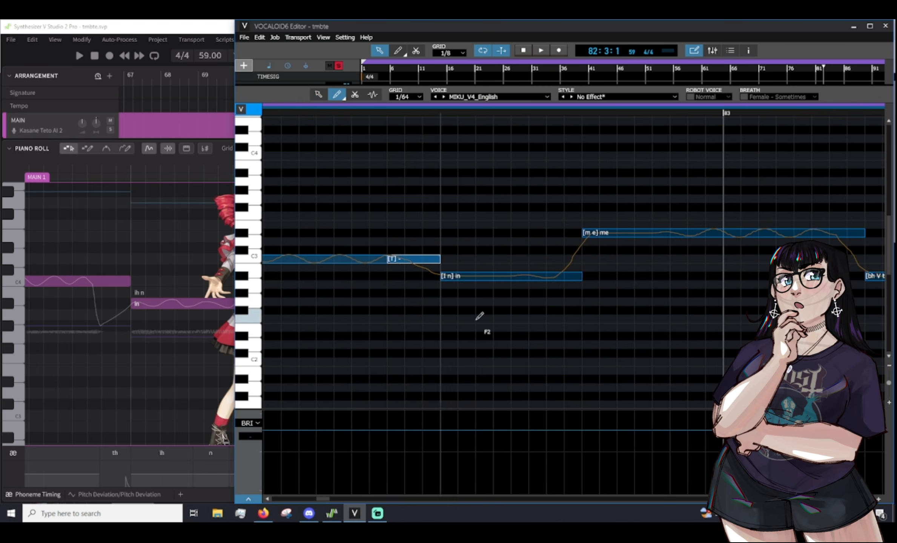
{"action": "left_click", "coordinate": [389, 278]}
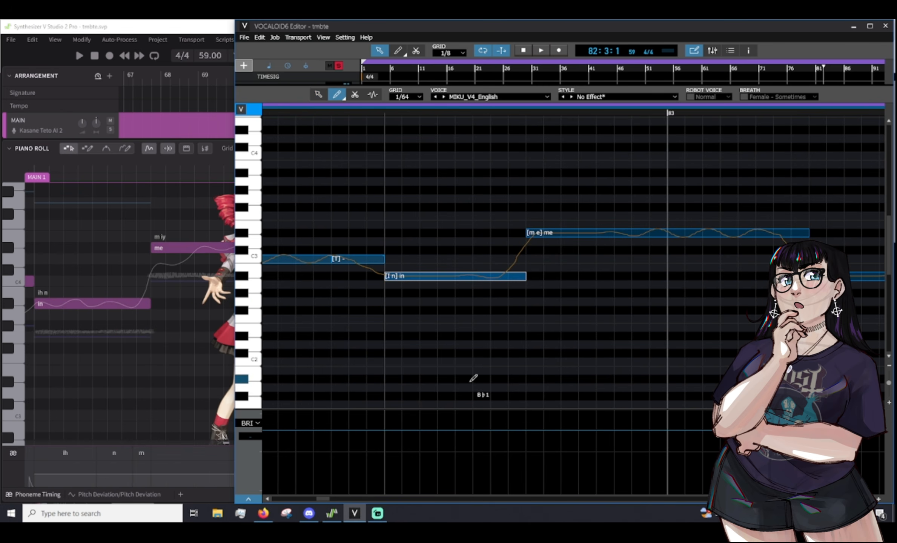
{"action": "key", "text": "3"}
{"action": "left_click", "coordinate": [471, 277]}
{"action": "key", "text": "1"}
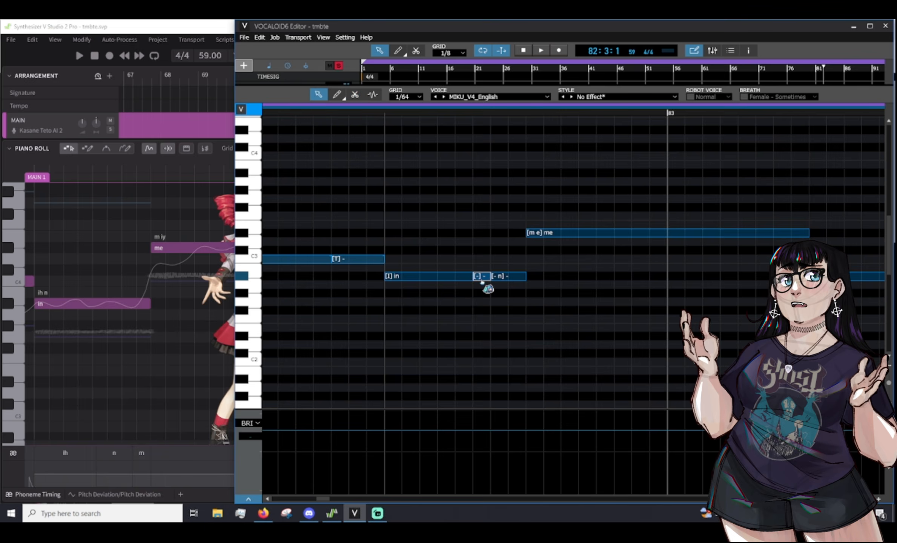
Set the phonemes of the two pieces ending "in" to n and m, and the "me" note's phoneme to i:.
{"action": "double_click", "coordinate": [481, 278]}
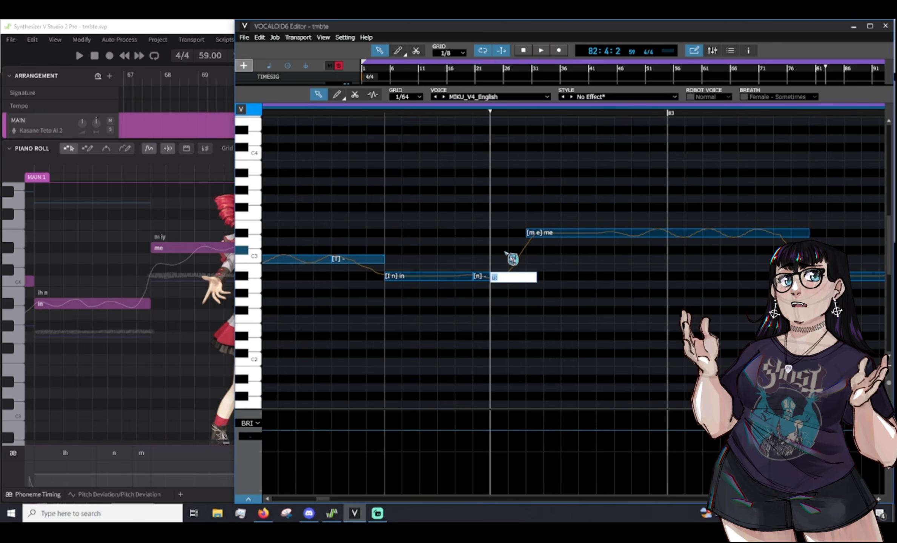
{"action": "type", "text": "m"}
{"action": "left_click", "coordinate": [501, 209]}
{"action": "double_click", "coordinate": [536, 234]}
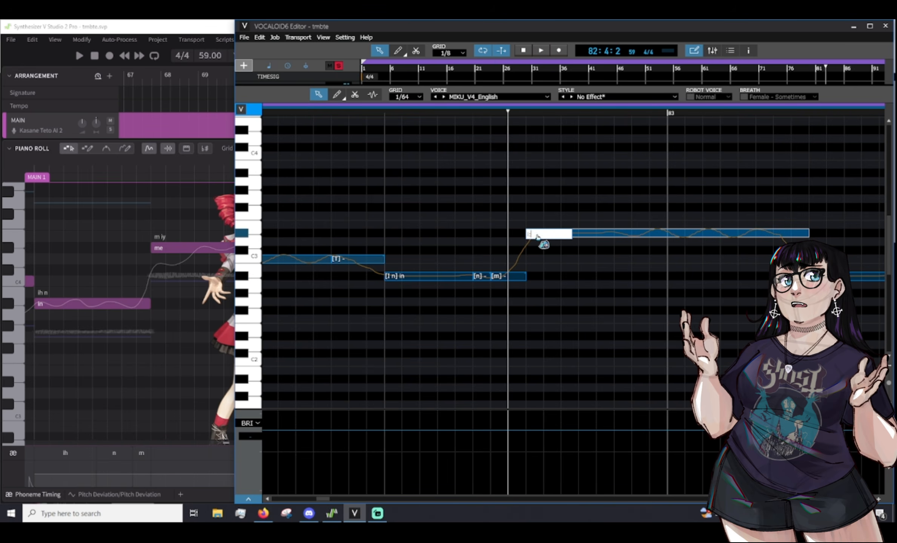
{"action": "type", "text": "i:"}
{"action": "key", "text": "Return"}
Play back the edited phrase and lengthen the n piece ending "in" to 1/32 by starting it 1/64 earlier.
{"action": "left_click", "coordinate": [330, 112]}
{"action": "key", "text": "space"}
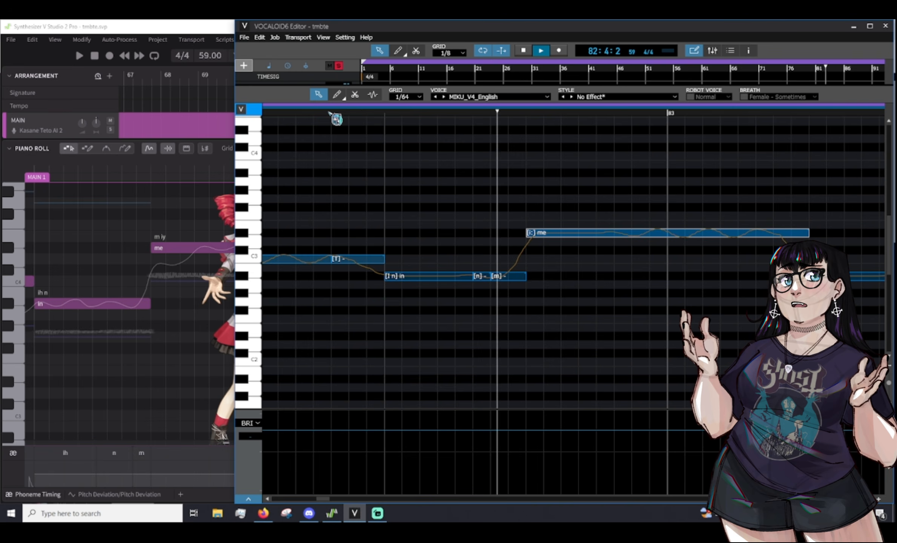
{"action": "left_click", "coordinate": [467, 277]}
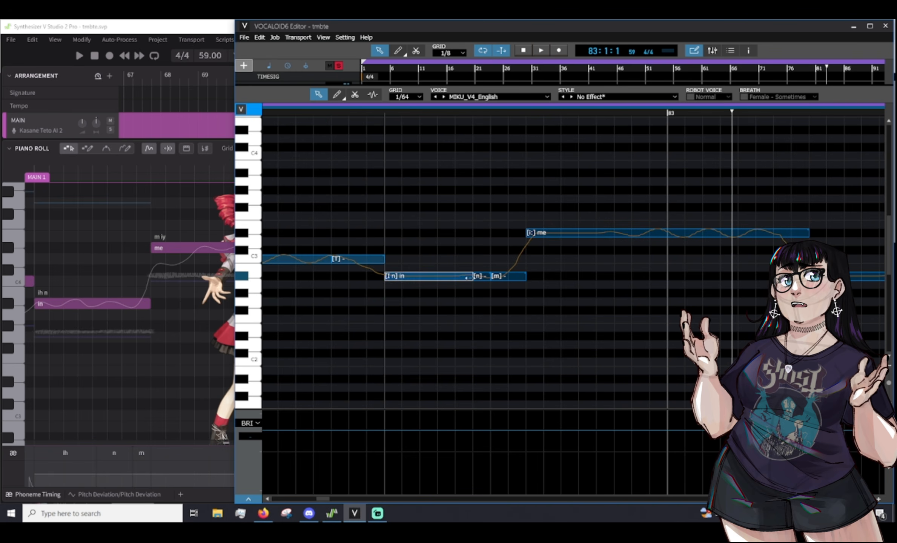
{"action": "mouse_move", "coordinate": [458, 279]}
{"action": "left_mouse_down"}
{"action": "mouse_move", "coordinate": [477, 290]}
{"action": "mouse_move", "coordinate": [456, 278]}
{"action": "mouse_move", "coordinate": [479, 290]}
{"action": "mouse_move", "coordinate": [479, 276]}
{"action": "left_mouse_up"}
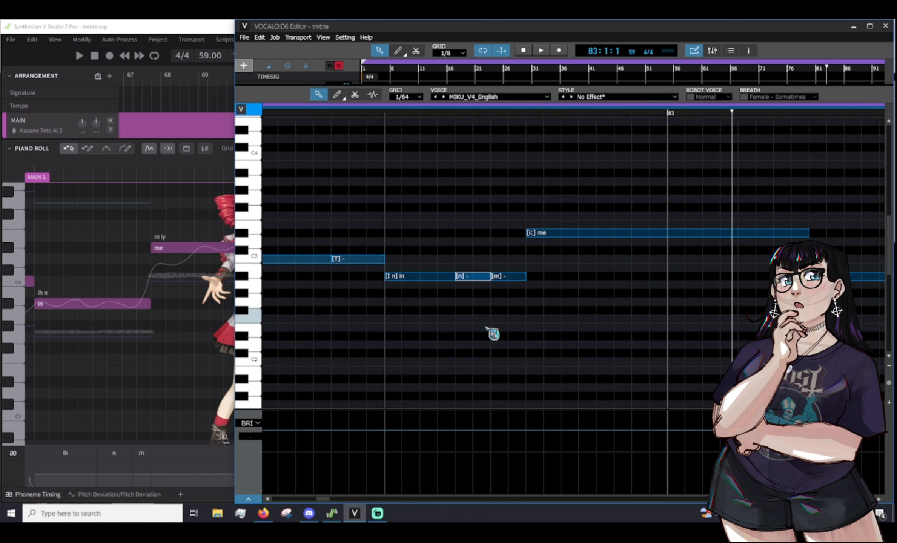
{"action": "scroll", "coordinate": [401, 334], "scroll_direction": "right", "scroll_amount": 3}
{"action": "scroll", "coordinate": [128, 372], "scroll_direction": "right", "scroll_amount": 5}
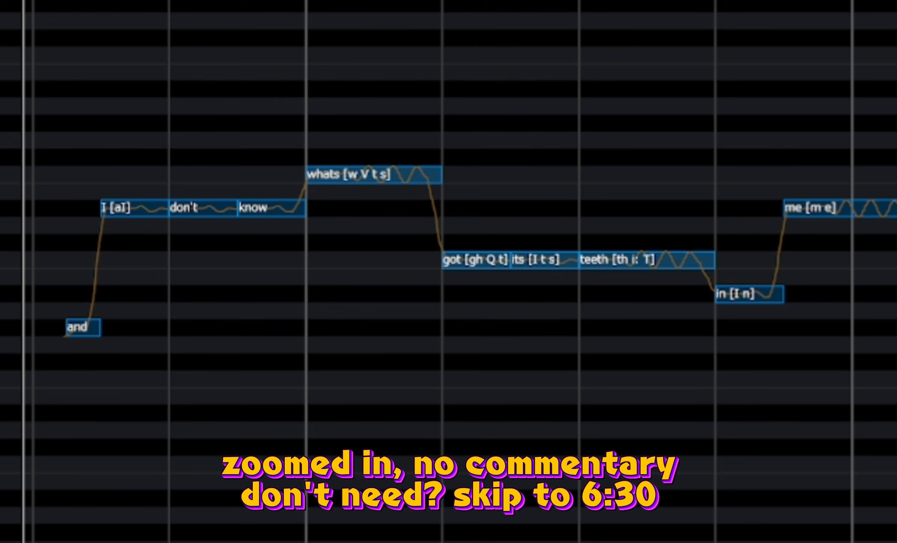
Turn on phoneme editing for the notes and set the "and" note's phoneme to e.
{"action": "scroll", "coordinate": [448, 272], "scroll_direction": "up", "scroll_amount": 5}
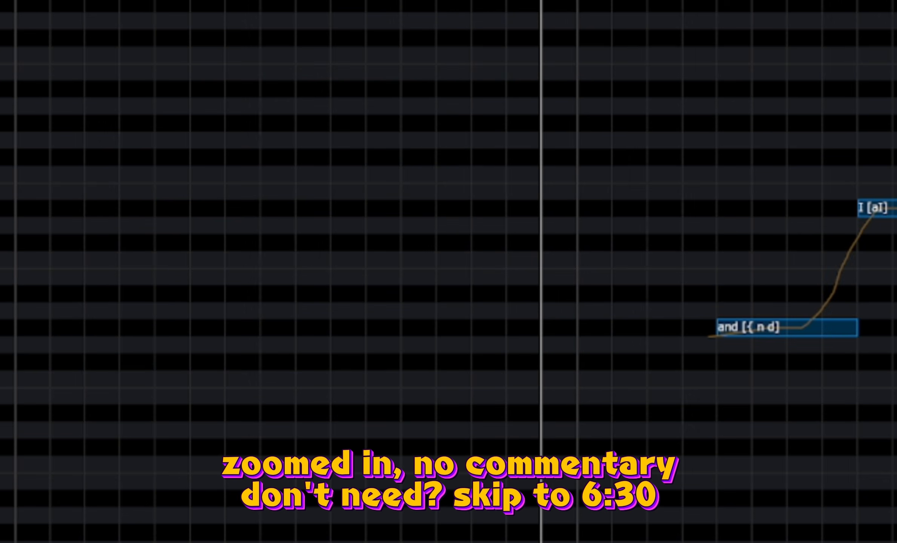
{"action": "scroll", "coordinate": [262, 274], "scroll_direction": "right", "scroll_amount": 5}
{"action": "key", "text": "p"}
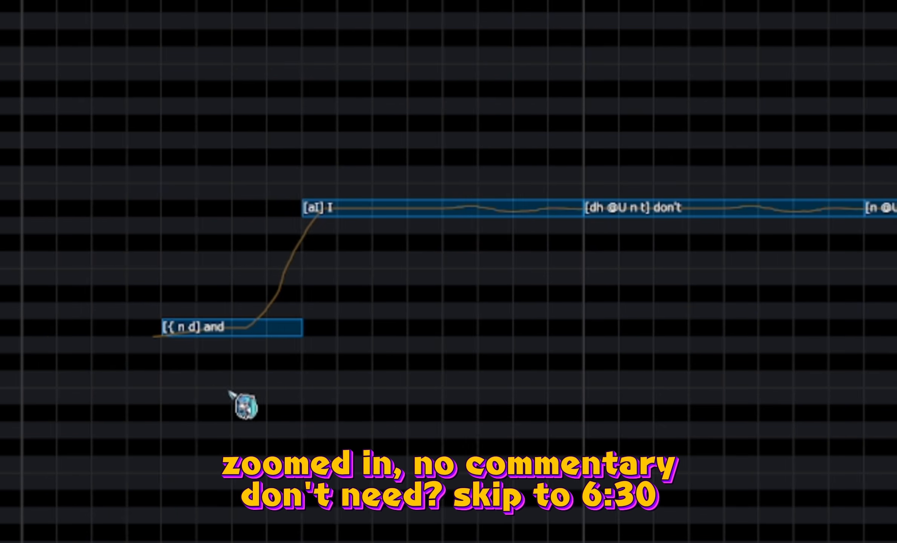
{"action": "scroll", "coordinate": [166, 327], "scroll_direction": "right", "scroll_amount": 1}
{"action": "double_click", "coordinate": [96, 333]}
{"action": "type", "text": "e"}
{"action": "left_click", "coordinate": [106, 412]}
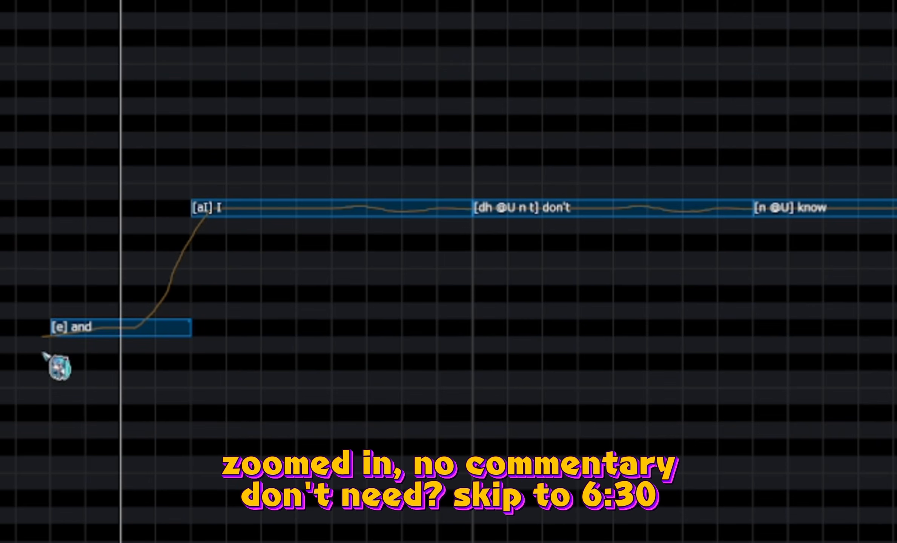
Split the "and" note in half and set the second piece's phoneme to n.
{"action": "left_click", "coordinate": [135, 334], "text": "alt"}
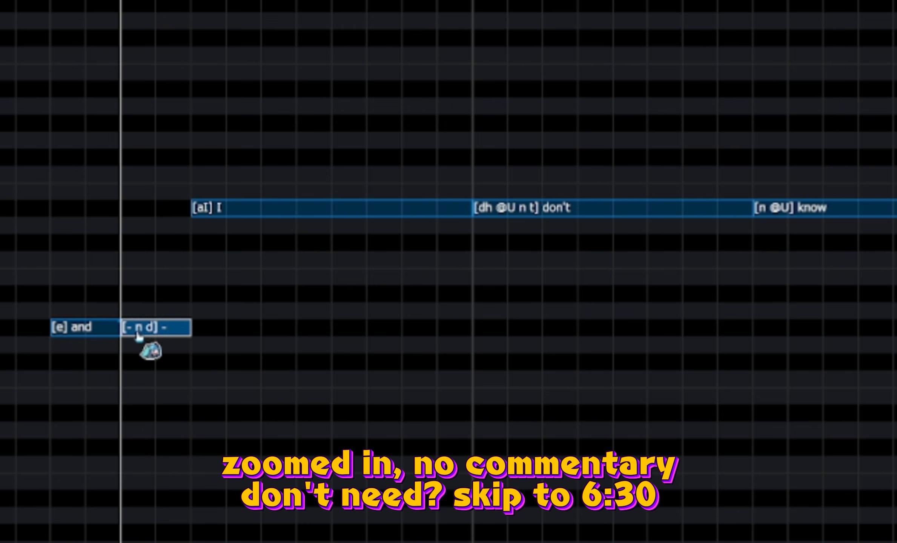
{"action": "double_click", "coordinate": [139, 334]}
{"action": "type", "text": "n"}
{"action": "left_click", "coordinate": [217, 212]}
Split a 1/64 piece off the end of "I" with phoneme dh, and set the "don't" note's phoneme to @U.
{"action": "scroll", "coordinate": [246, 375], "scroll_direction": "right", "scroll_amount": 5}
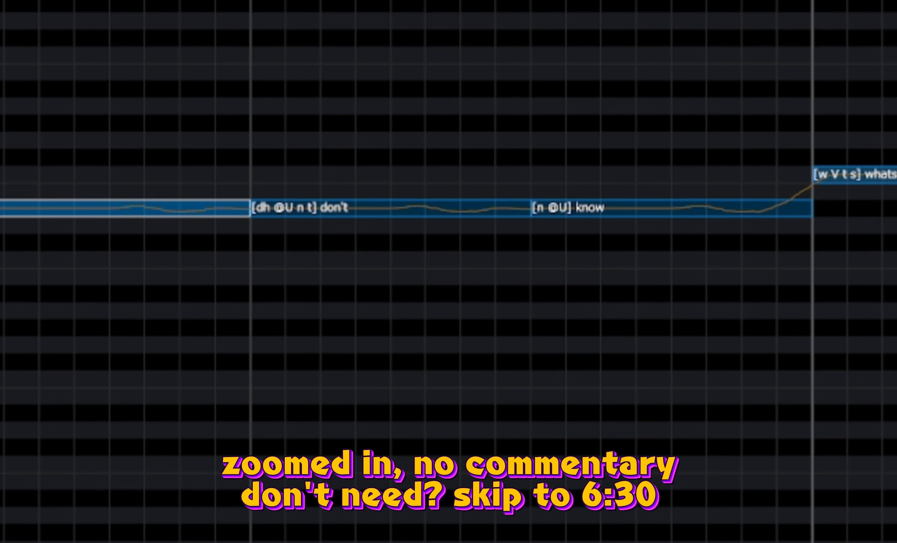
{"action": "left_click", "coordinate": [214, 209], "text": "alt"}
{"action": "double_click", "coordinate": [230, 210]}
{"action": "type", "text": "dh"}
{"action": "left_click", "coordinate": [229, 101]}
{"action": "left_click", "coordinate": [307, 204]}
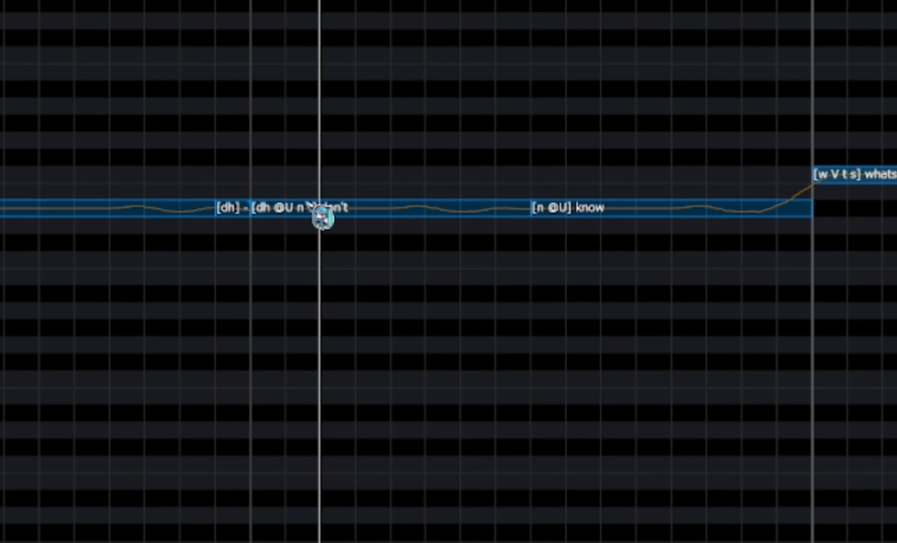
{"action": "double_click", "coordinate": [277, 208]}
{"action": "type", "text": "@U"}
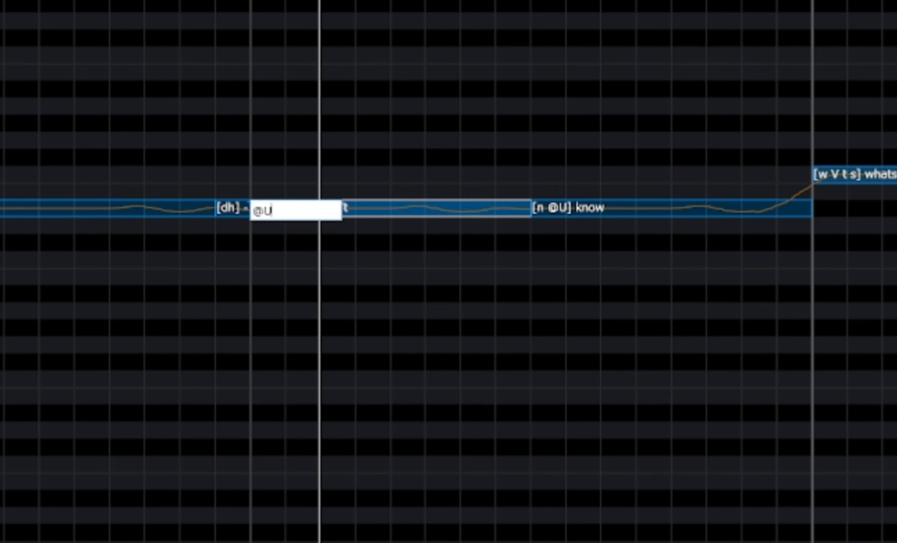
{"action": "key", "text": "Return"}
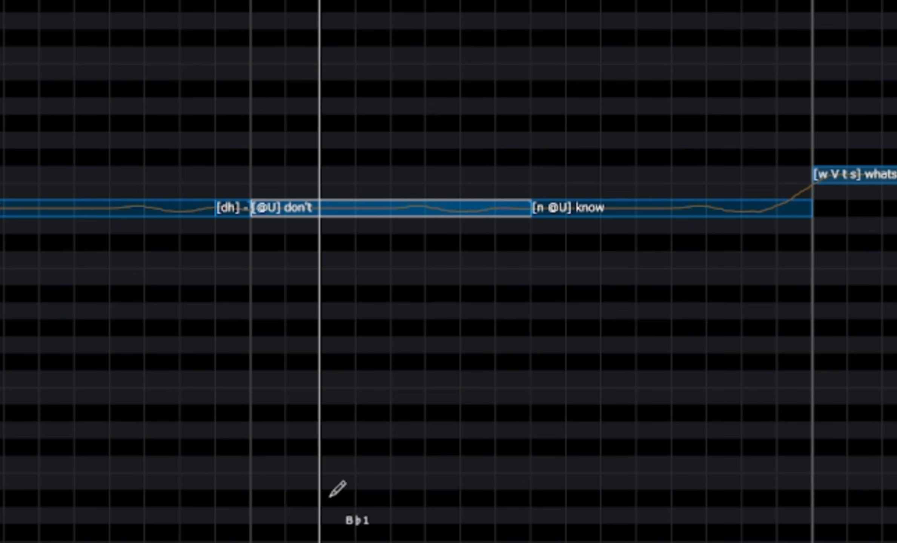
Split a 1/32 piece off the end of "don't" with phoneme n, and set the "know" note's phoneme to @U.
{"action": "scroll", "coordinate": [330, 452], "scroll_direction": "right", "scroll_amount": 3}
{"action": "left_click", "coordinate": [350, 209], "text": "alt"}
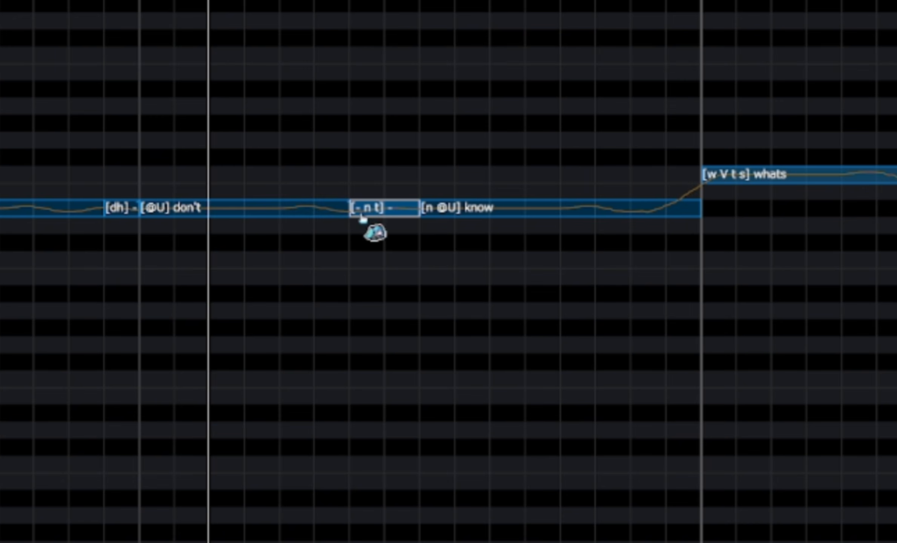
{"action": "double_click", "coordinate": [359, 214]}
{"action": "type", "text": "n"}
{"action": "left_click", "coordinate": [395, 100]}
{"action": "double_click", "coordinate": [448, 213]}
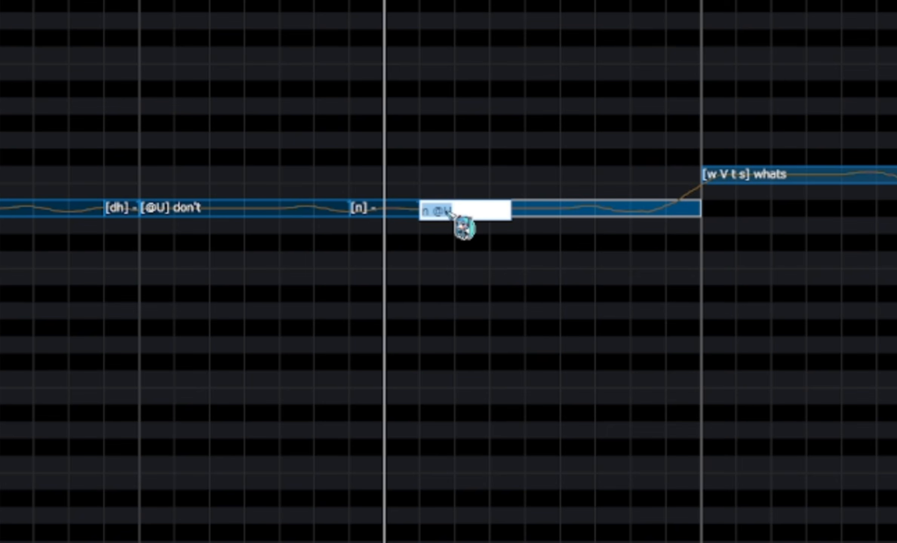
{"action": "type", "text": "@U"}
{"action": "key", "text": "Return"}
{"action": "left_click", "coordinate": [262, 215]}
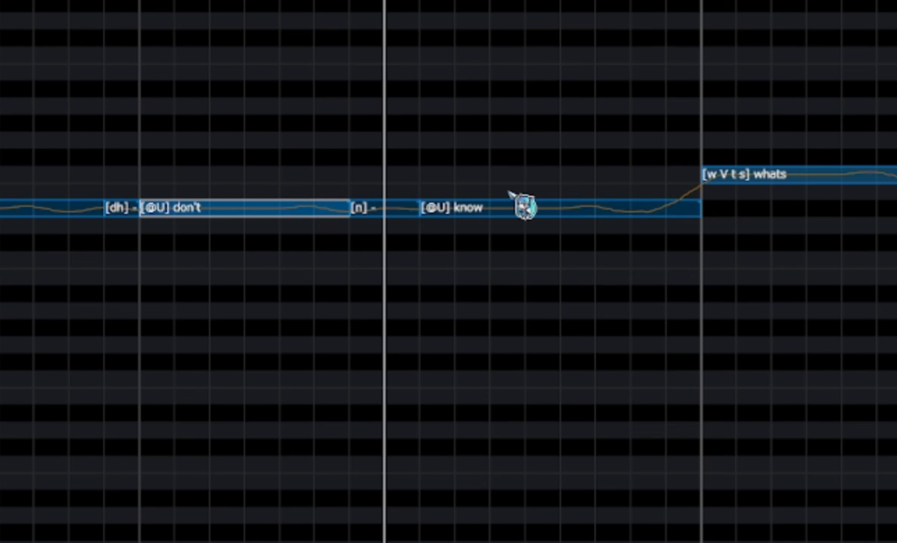
{"action": "left_click", "coordinate": [467, 214]}
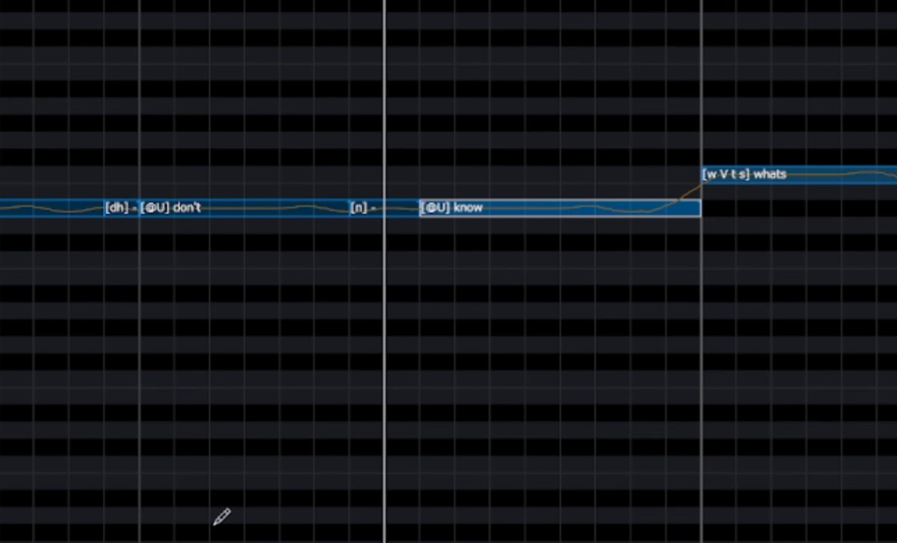
Split a 1/32 piece off the end of "know" with phoneme w, and set the "whats" note's phoneme to V.
{"action": "scroll", "coordinate": [213, 525], "scroll_direction": "right", "scroll_amount": 5}
{"action": "left_click", "coordinate": [194, 219]}
{"action": "left_click", "coordinate": [189, 210]}
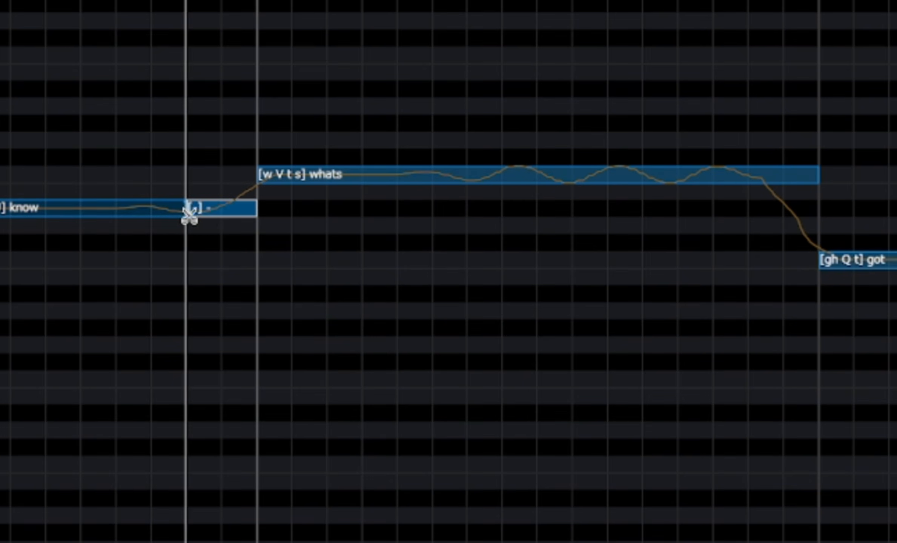
{"action": "double_click", "coordinate": [216, 207]}
{"action": "type", "text": "w"}
{"action": "left_click", "coordinate": [266, 272]}
{"action": "double_click", "coordinate": [283, 175]}
{"action": "type", "text": "V t s"}
{"action": "left_click", "coordinate": [325, 274]}
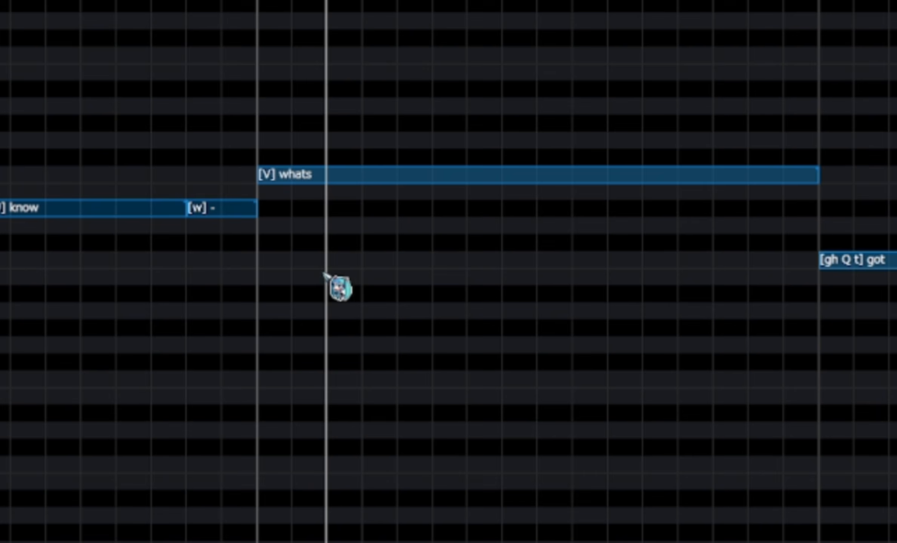
Split the end of the "whats" note into three short pieces, one 1/64 long followed by two 1/32 long.
{"action": "scroll", "coordinate": [157, 386], "scroll_direction": "right", "scroll_amount": 4}
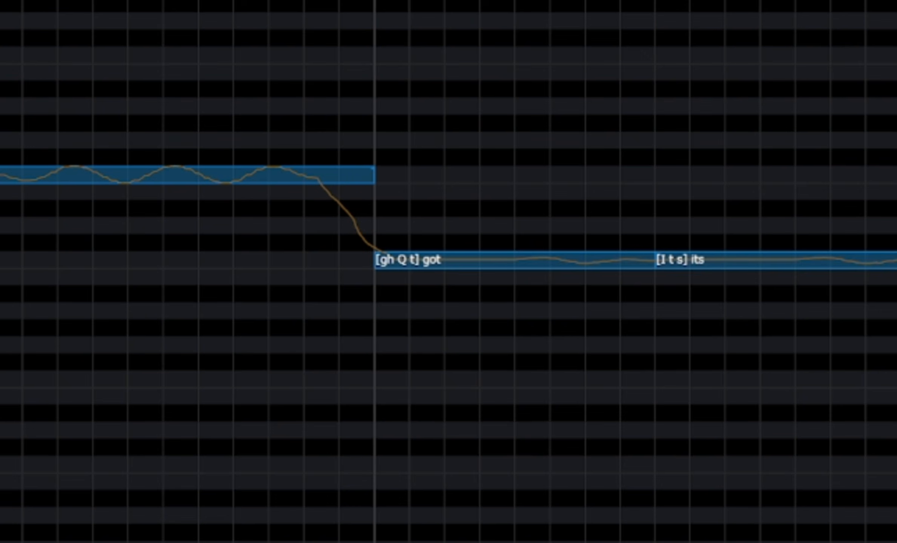
{"action": "left_click", "coordinate": [304, 177]}
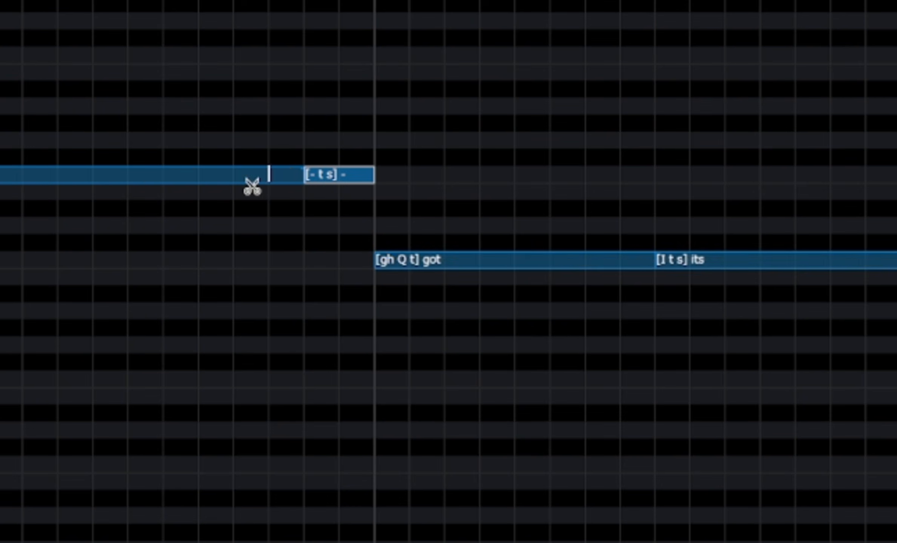
{"action": "left_click", "coordinate": [242, 177]}
{"action": "left_click", "coordinate": [208, 178]}
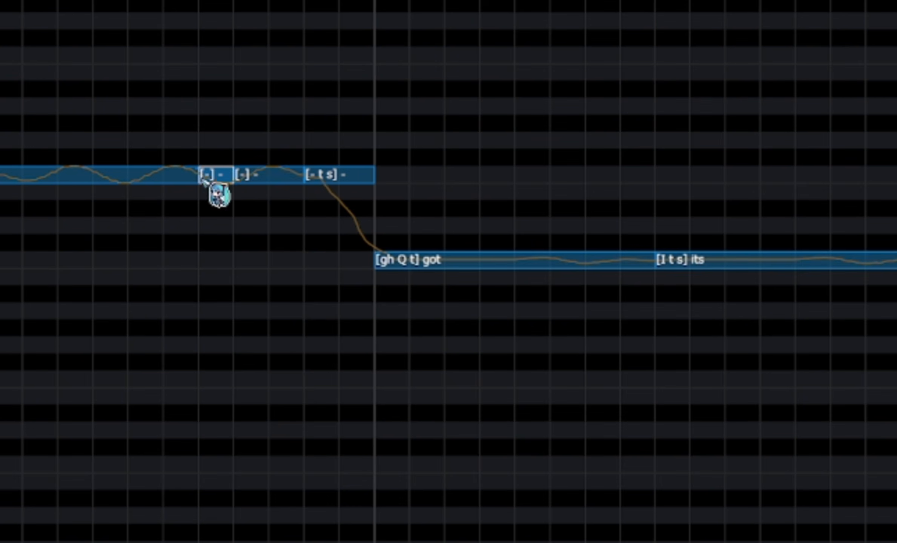
Set the phonemes of the three pieces ending "whats" to t, s and gh.
{"action": "double_click", "coordinate": [245, 175]}
{"action": "type", "text": "s"}
{"action": "key", "text": "Return"}
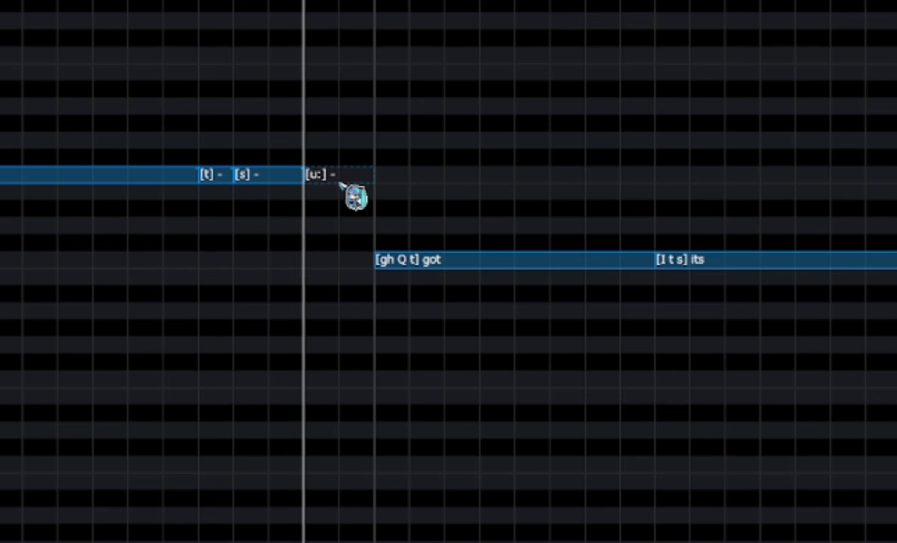
{"action": "double_click", "coordinate": [331, 176]}
{"action": "type", "text": "gh"}
{"action": "key", "text": "Return"}
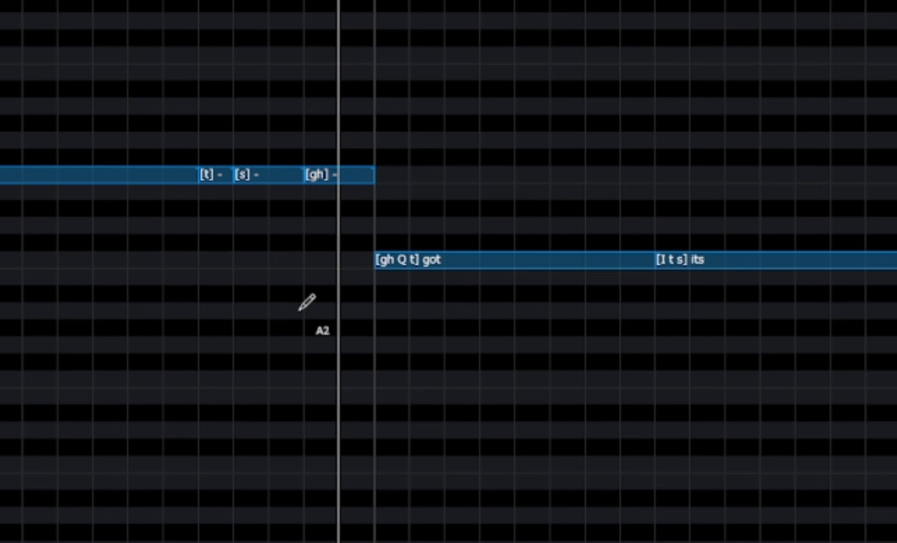
Set the "got" note's phoneme to Q.
{"action": "scroll", "coordinate": [306, 300], "scroll_direction": "left", "scroll_amount": 3}
{"action": "scroll", "coordinate": [306, 300], "scroll_direction": "right", "scroll_amount": 5}
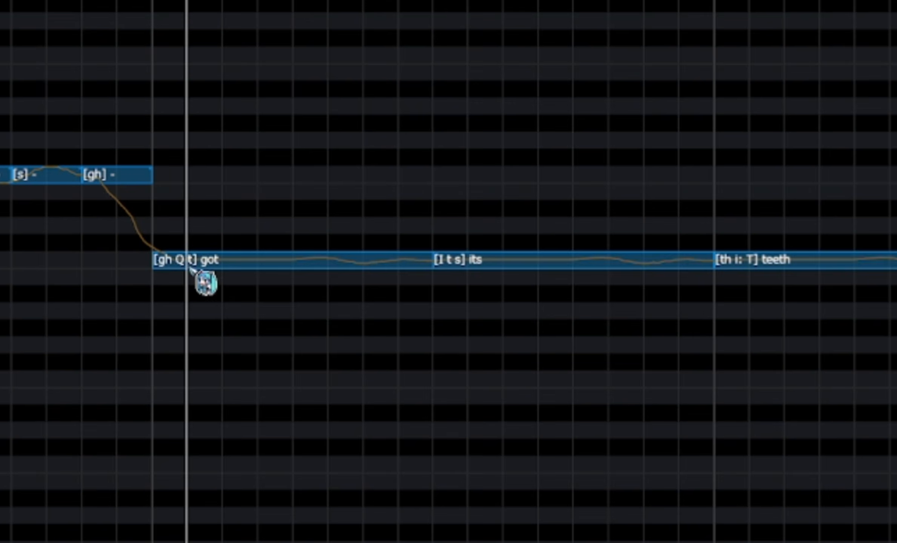
{"action": "double_click", "coordinate": [197, 266]}
{"action": "type", "text": "Q"}
{"action": "key", "text": "Return"}
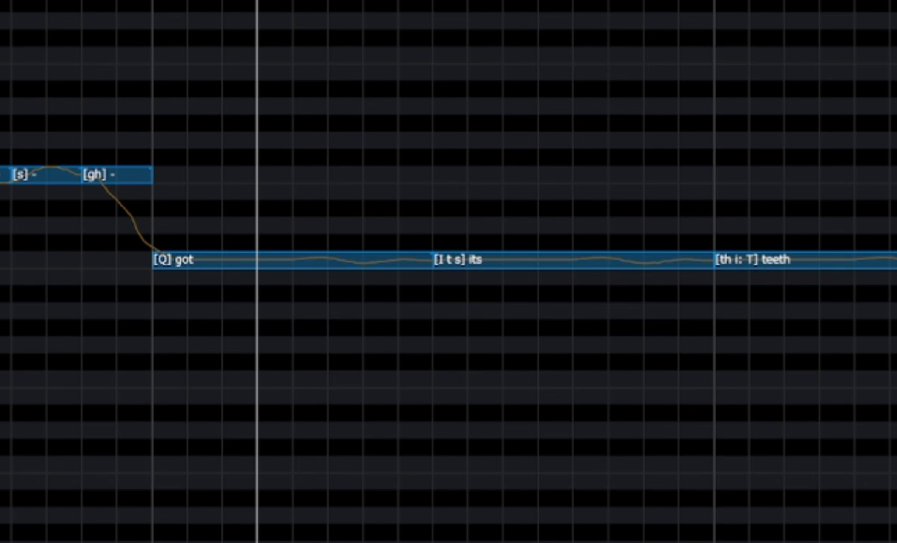
Split a 1/64 piece off the end of the "got" note and replace its phoneme.
{"action": "double_click", "coordinate": [401, 264]}
{"action": "type", "text": "t"}
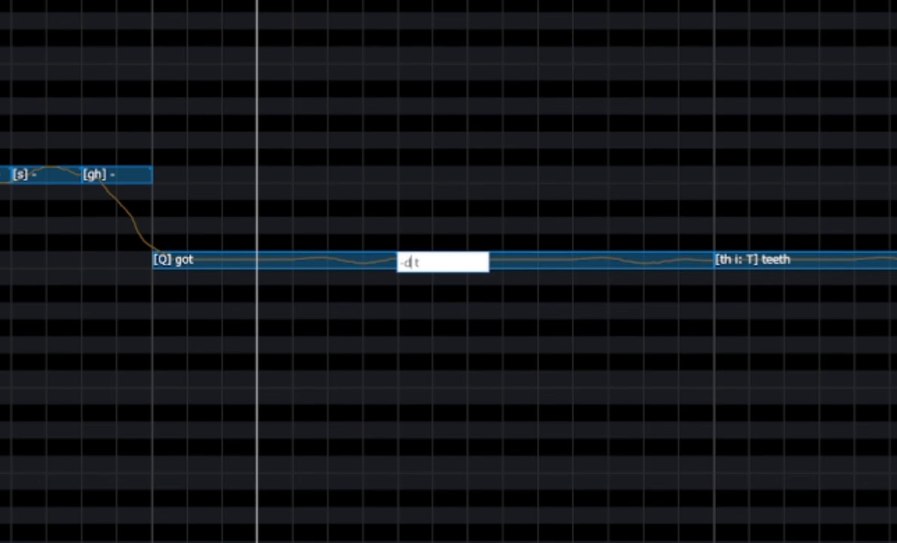
{"action": "left_click", "coordinate": [407, 145]}
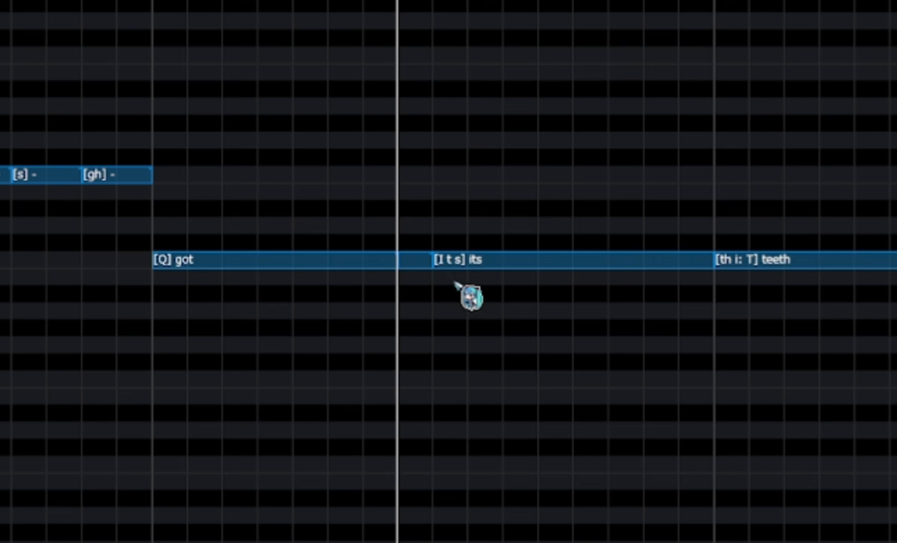
Set the short piece ending "got" to phoneme dh and the "its" note to phoneme I.
{"action": "double_click", "coordinate": [409, 262]}
{"action": "type", "text": "dh"}
{"action": "key", "text": "Return"}
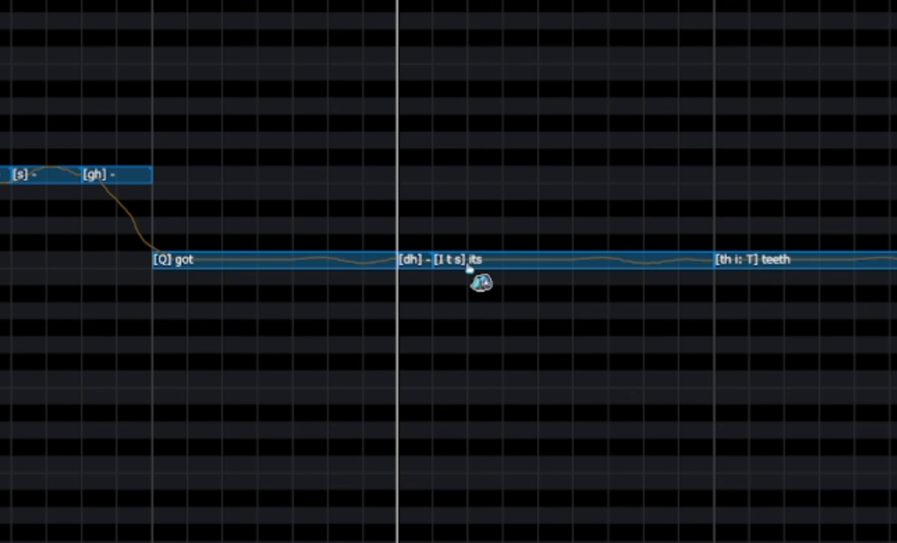
{"action": "double_click", "coordinate": [468, 262]}
{"action": "key", "text": "Return"}
Split the end of the "its" note into three pieces, one 1/64 long followed by two 1/32 long.
{"action": "scroll", "coordinate": [7, 448], "scroll_direction": "right", "scroll_amount": 5}
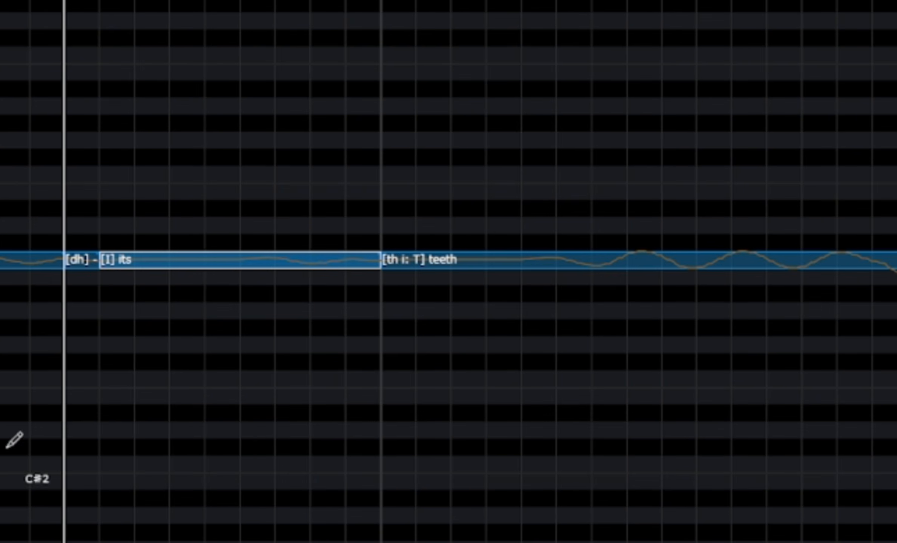
{"action": "left_click", "coordinate": [324, 262]}
{"action": "left_click", "coordinate": [248, 262]}
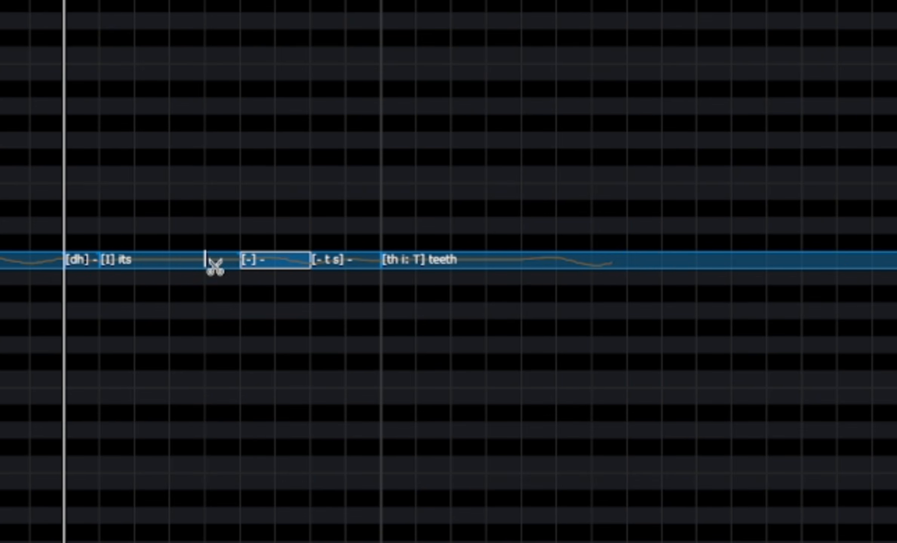
{"action": "left_click", "coordinate": [207, 260]}
Set the phonemes of the three pieces ending "its" to t, s and th.
{"action": "double_click", "coordinate": [215, 267]}
{"action": "type", "text": "t"}
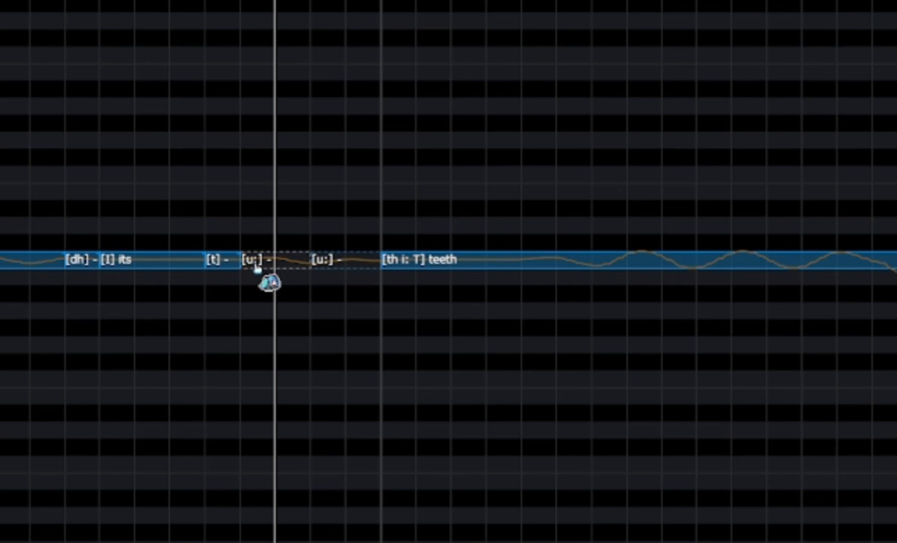
{"action": "double_click", "coordinate": [282, 262]}
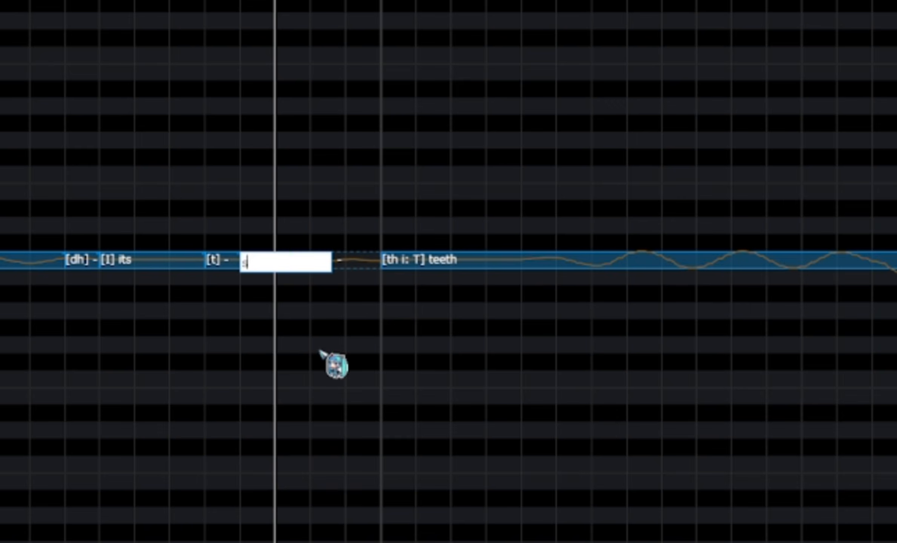
{"action": "type", "text": "s"}
{"action": "key", "text": "Return"}
{"action": "double_click", "coordinate": [350, 263]}
{"action": "type", "text": "th"}
{"action": "key", "text": "Return"}
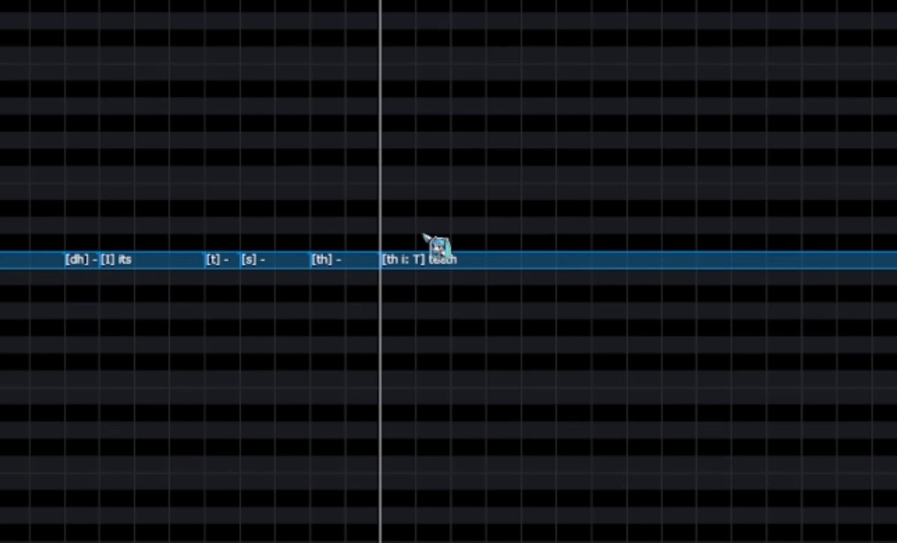
Set the "teeth" note's phoneme to i: and split off its last 3/64 as a piece with phoneme T.
{"action": "double_click", "coordinate": [409, 254]}
{"action": "type", "text": "teeth"}
{"action": "key", "text": "Return"}
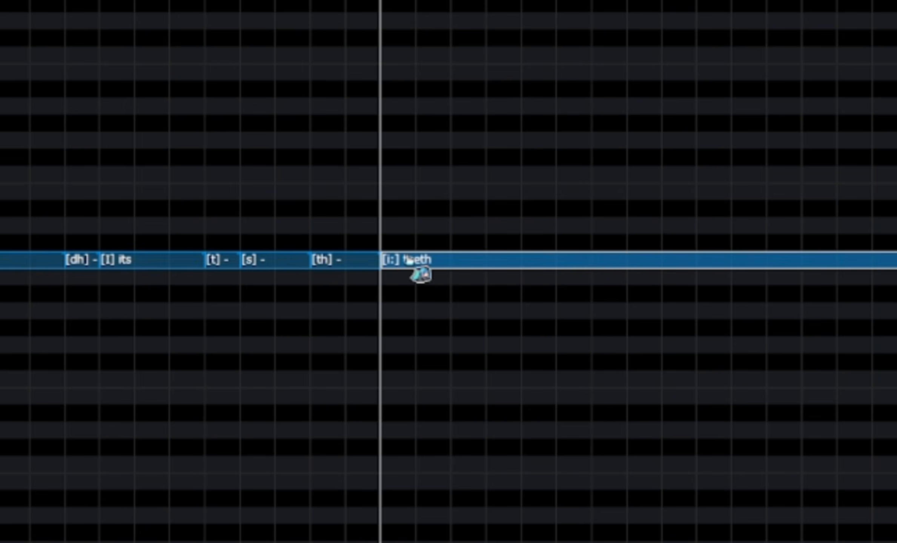
{"action": "scroll", "coordinate": [319, 521], "scroll_direction": "right", "scroll_amount": 5}
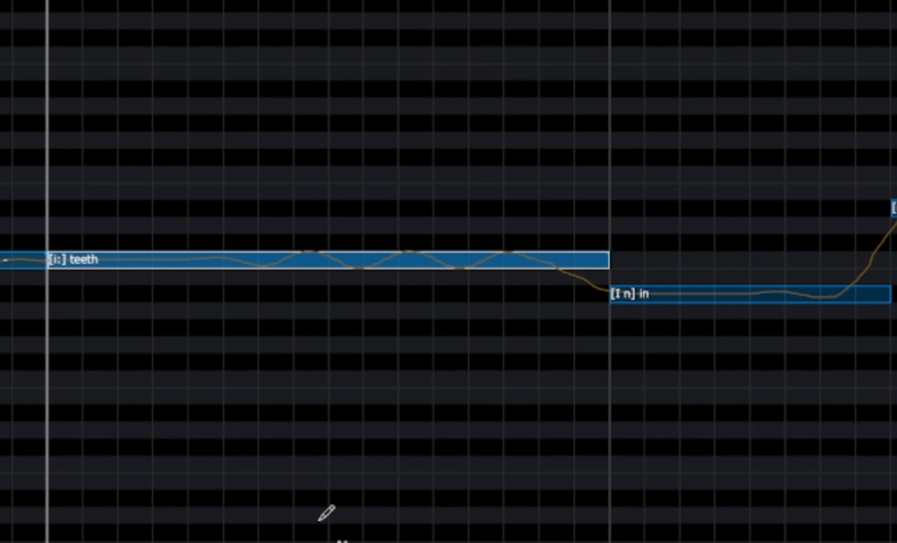
{"action": "double_click", "coordinate": [509, 260]}
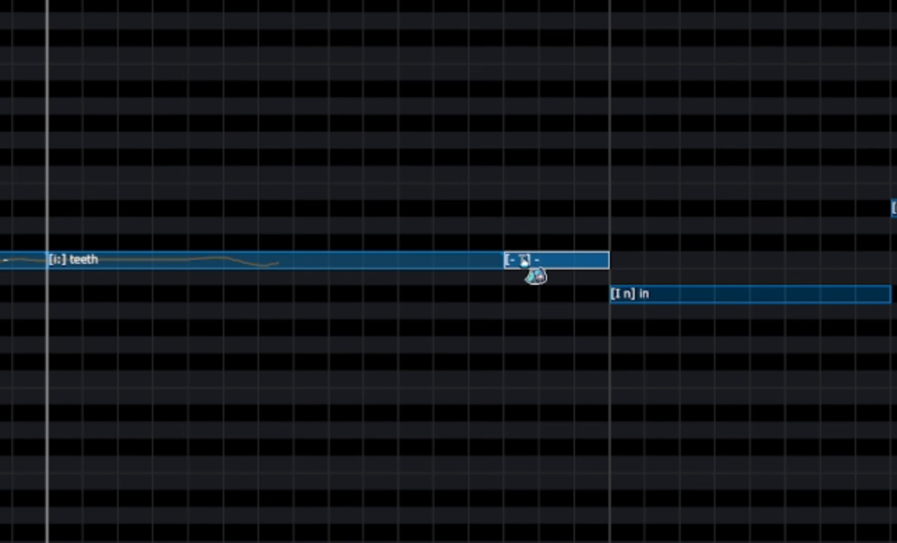
{"action": "type", "text": "t"}
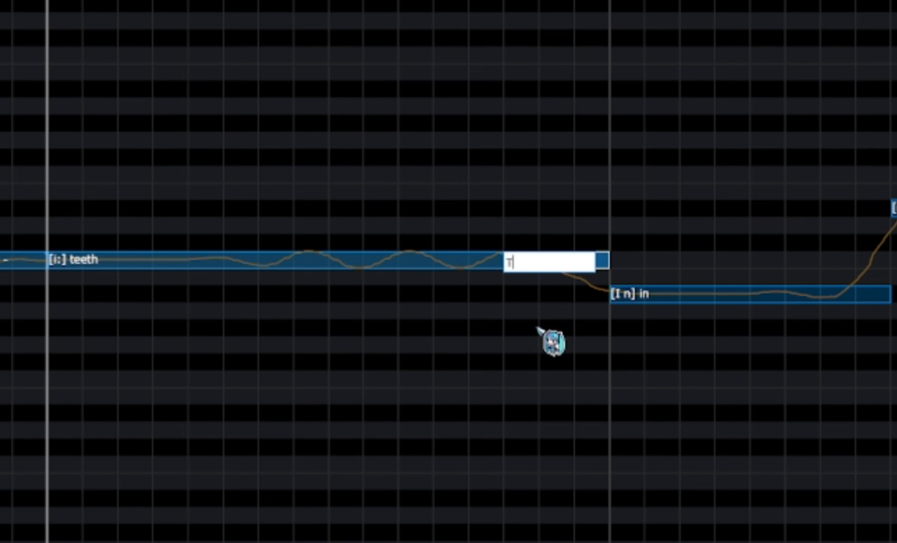
{"action": "key", "text": "Return"}
Split the end of the "in" note into a 1/64 piece followed by a 1/32 piece.
{"action": "scroll", "coordinate": [216, 337], "scroll_direction": "right", "scroll_amount": 7}
{"action": "left_click", "coordinate": [174, 297]}
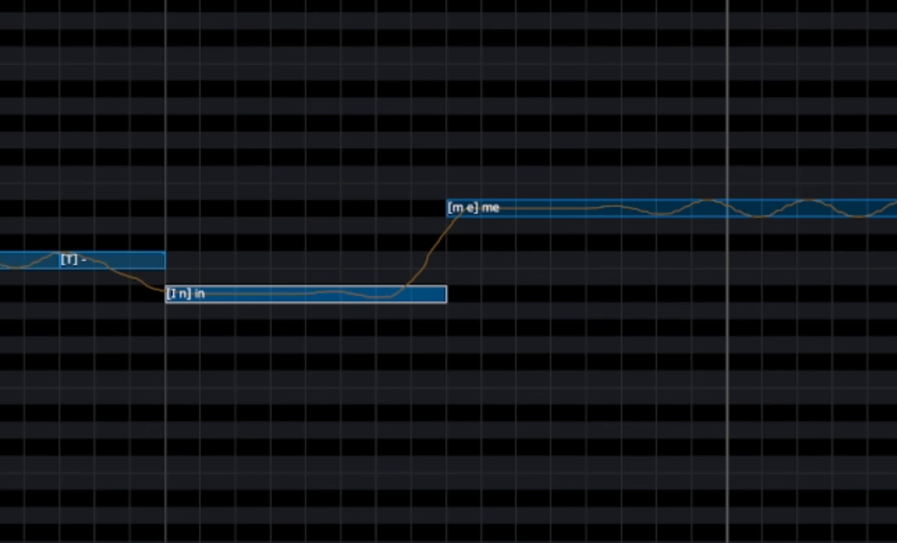
{"action": "left_click", "coordinate": [374, 299], "text": "alt"}
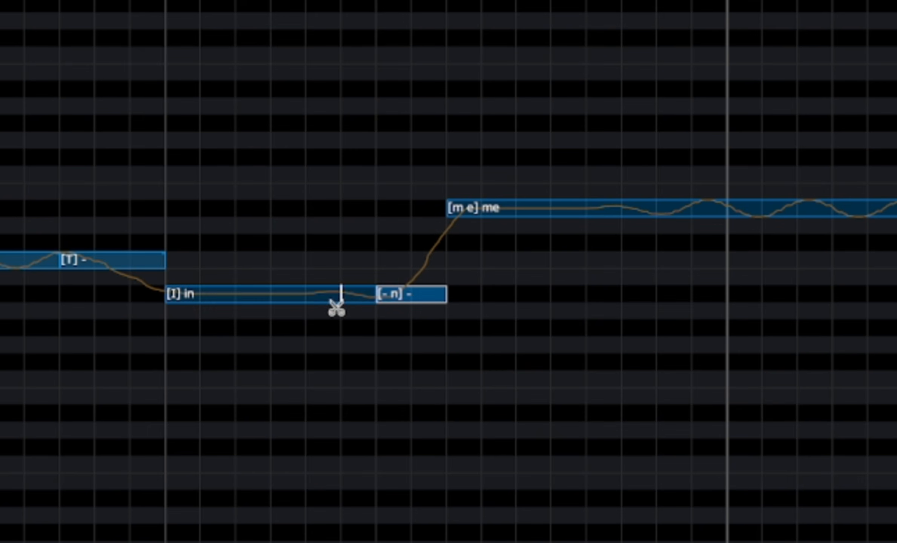
{"action": "left_click", "coordinate": [333, 300], "text": "alt"}
Set the phonemes of the two pieces ending "in" to n and m.
{"action": "double_click", "coordinate": [358, 297]}
{"action": "type", "text": "n"}
{"action": "left_click", "coordinate": [365, 208]}
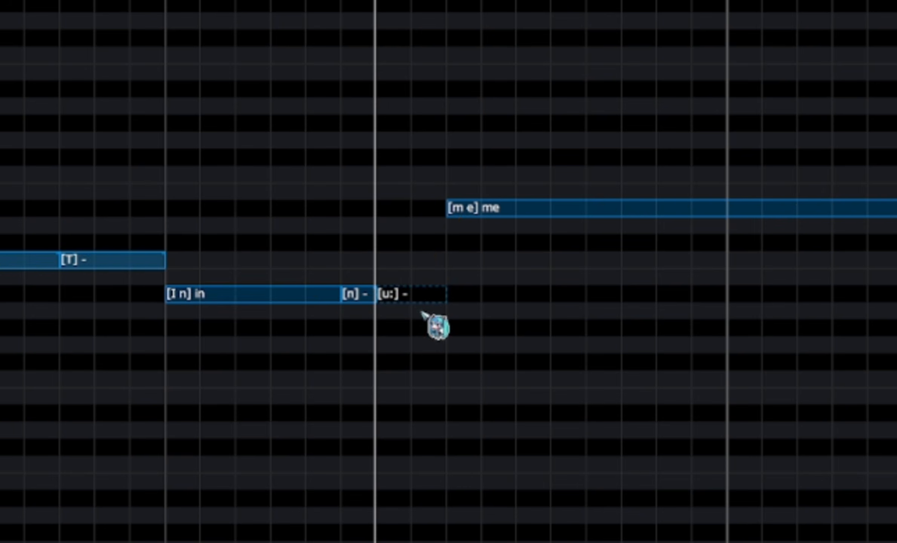
{"action": "double_click", "coordinate": [403, 295]}
{"action": "type", "text": "m"}
{"action": "left_click", "coordinate": [407, 170]}
Set the "me" note's phoneme to i: and play the phrase back.
{"action": "double_click", "coordinate": [470, 213]}
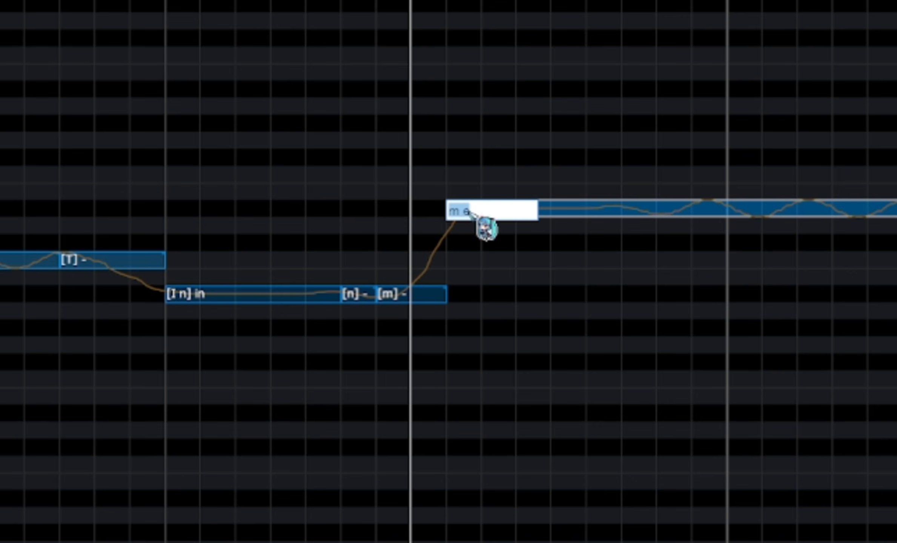
{"action": "type", "text": "i:"}
{"action": "key", "text": "Return"}
{"action": "key", "text": "space"}
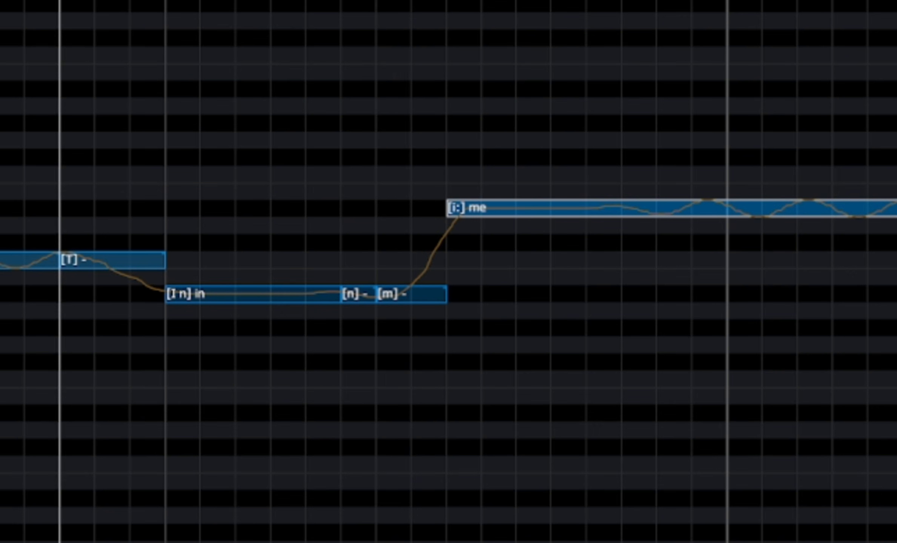
Shorten the "in" note to 1/16 and extend the n piece's start earlier to make it 1/32 long, at the same pitch as "in".
{"action": "left_click", "coordinate": [338, 298]}
{"action": "left_click_drag", "start_coordinate": [343, 298], "coordinate": [315, 290]}
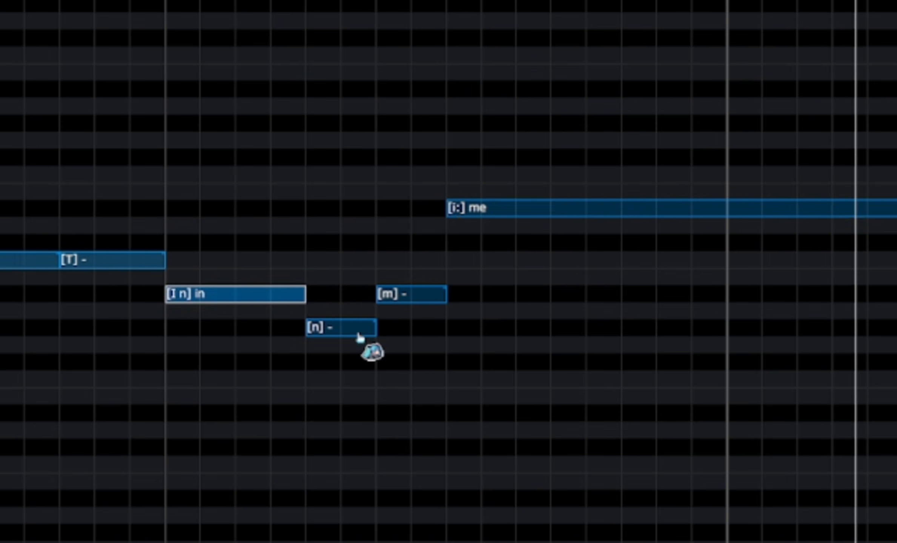
{"action": "left_click_drag", "start_coordinate": [359, 332], "coordinate": [358, 297]}
Split a 1/32 piece off the end of the "me" note and set its phoneme to bh.
{"action": "scroll", "coordinate": [195, 417], "scroll_direction": "right", "scroll_amount": 3}
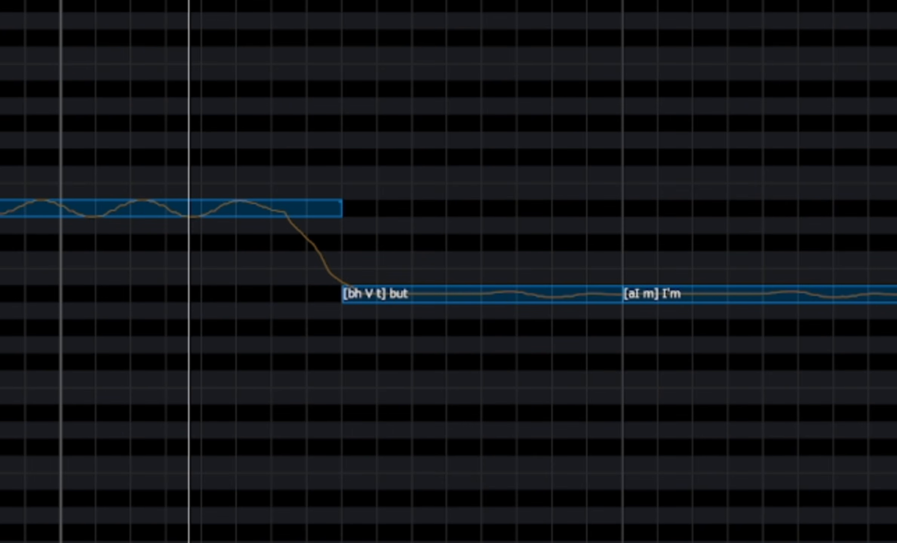
{"action": "scroll", "coordinate": [1, 488], "scroll_direction": "right", "scroll_amount": 3}
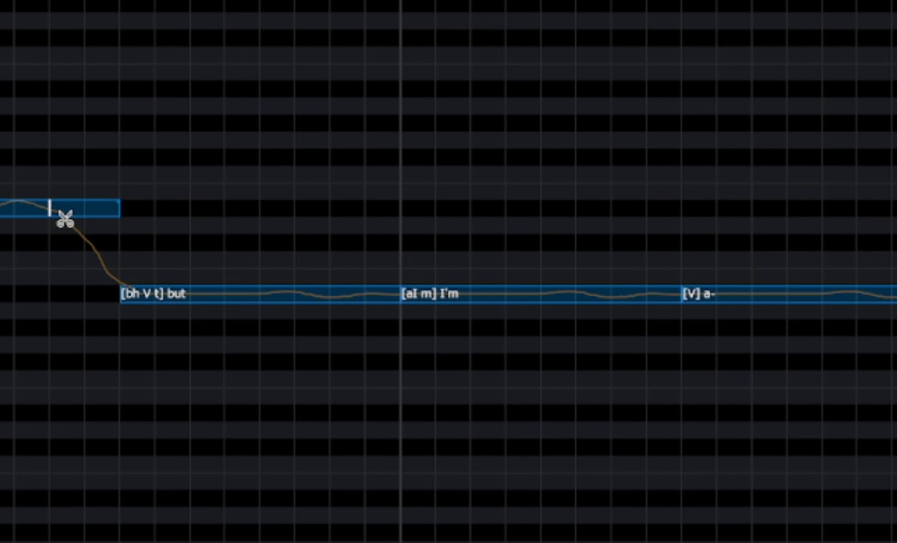
{"action": "left_click", "coordinate": [66, 212]}
{"action": "double_click", "coordinate": [74, 210]}
{"action": "type", "text": "bh"}
{"action": "left_click", "coordinate": [97, 108]}
Set the "but" note's phoneme to V.
{"action": "left_click", "coordinate": [145, 294]}
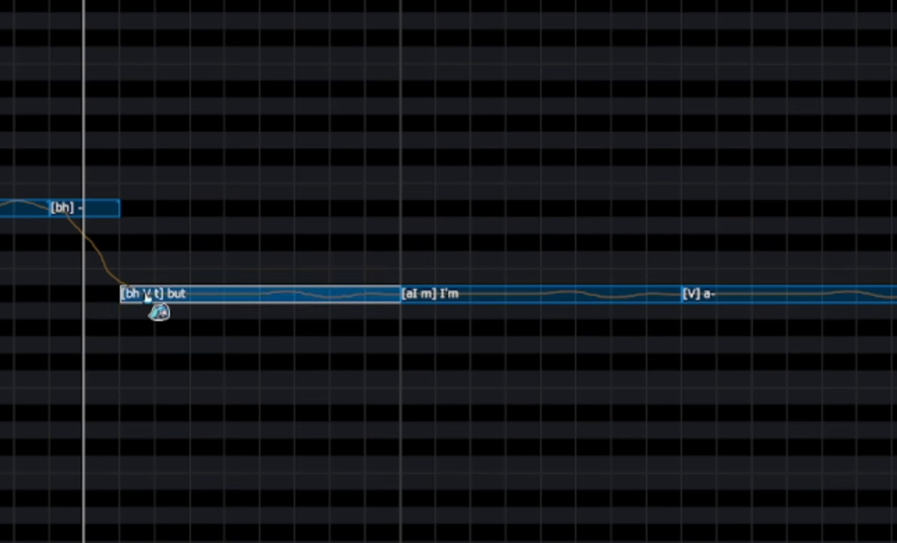
{"action": "double_click", "coordinate": [145, 294]}
{"action": "type", "text": "V"}
{"action": "left_click", "coordinate": [191, 420]}
Split a 1/64 piece off the end of the "but" note and set its phoneme to dh.
{"action": "scroll", "coordinate": [191, 420], "scroll_direction": "right", "scroll_amount": 2}
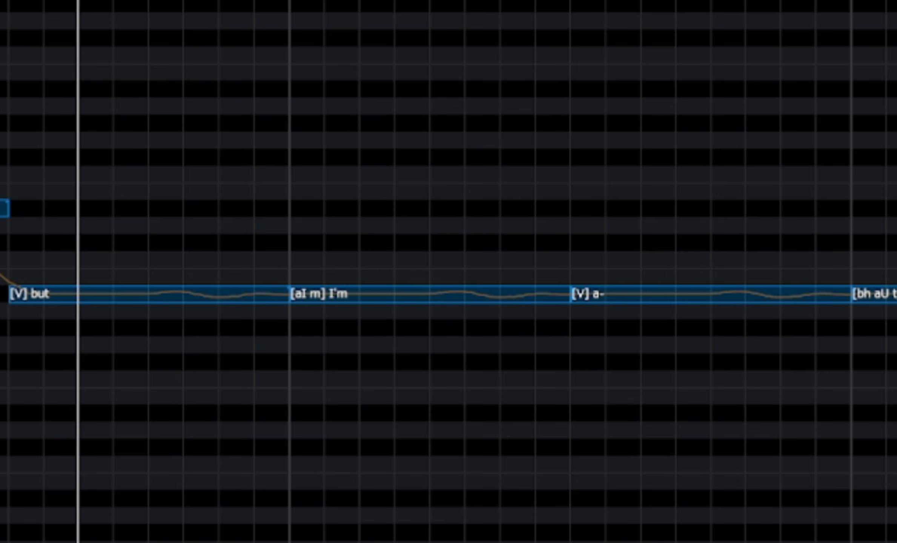
{"action": "left_click", "coordinate": [254, 296]}
{"action": "double_click", "coordinate": [270, 296]}
{"action": "type", "text": "dh"}
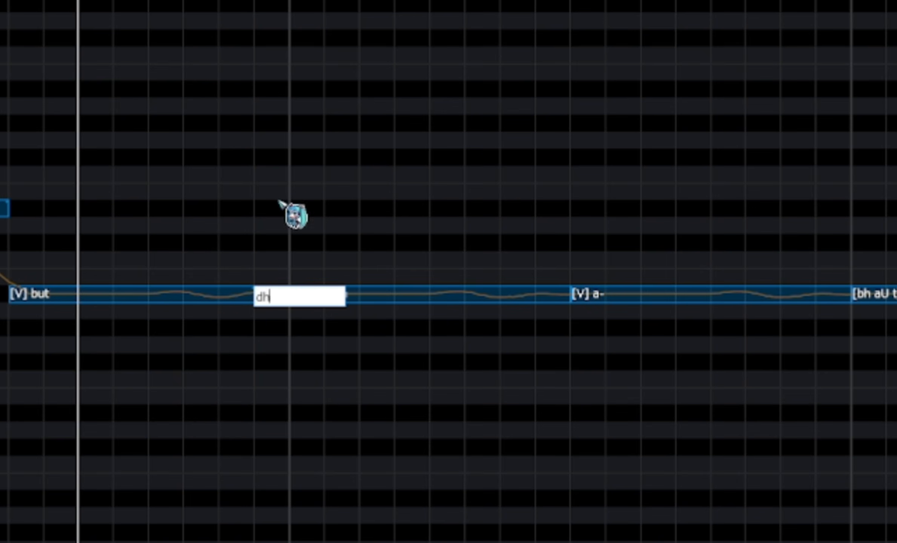
{"action": "left_click", "coordinate": [264, 201]}
Set the "I'm" note's phoneme to aI.
{"action": "double_click", "coordinate": [334, 294]}
{"action": "type", "text": "a"}
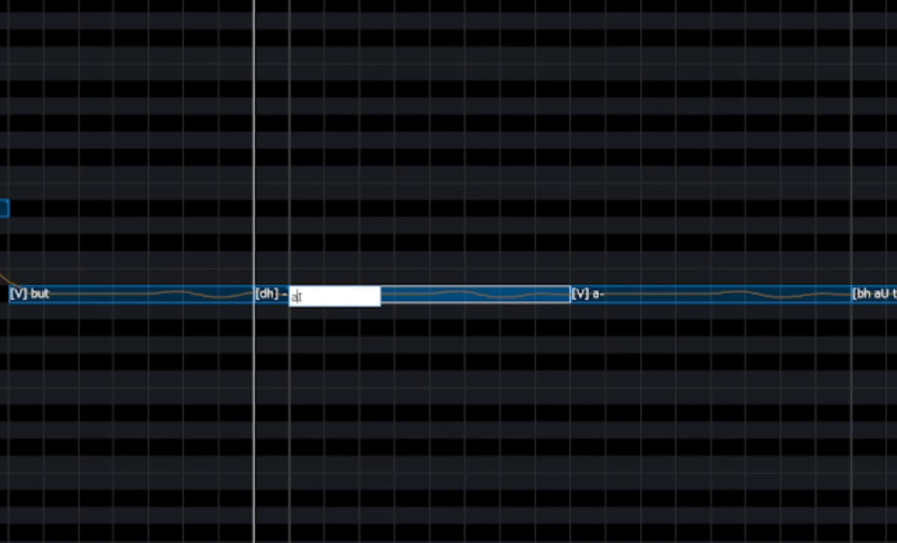
{"action": "type", "text": "I"}
{"action": "key", "text": "Return"}
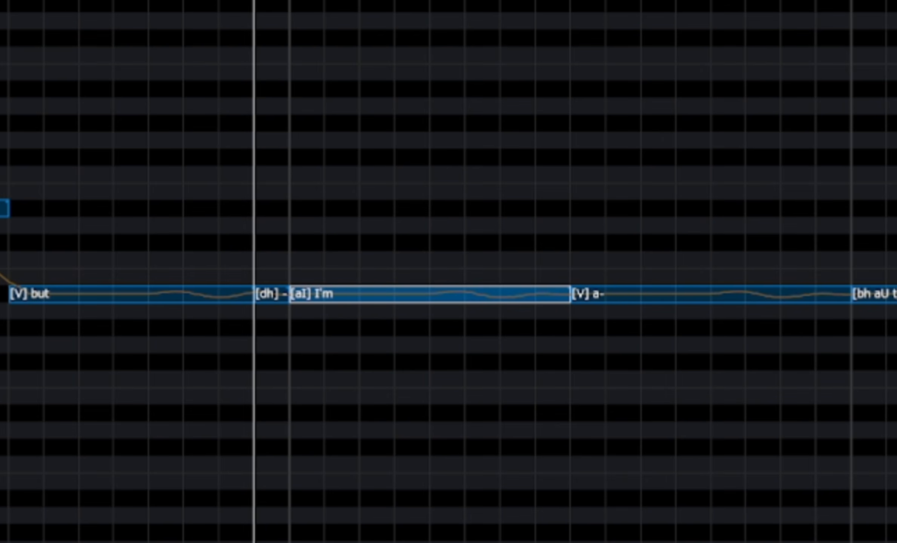
Split a 1/32 piece off the end of the "I'm" note and set its phoneme to m.
{"action": "scroll", "coordinate": [243, 456], "scroll_direction": "right", "scroll_amount": 5}
{"action": "scroll", "coordinate": [283, 317], "scroll_direction": "down", "scroll_amount": 1}
{"action": "left_click", "coordinate": [278, 250]}
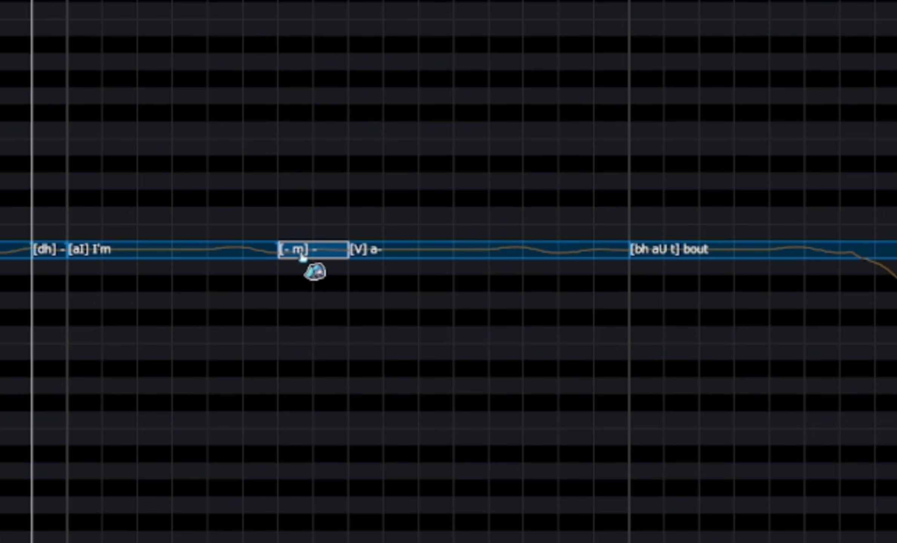
{"action": "double_click", "coordinate": [301, 255]}
{"action": "type", "text": "m"}
{"action": "key", "text": "Return"}
{"action": "left_click", "coordinate": [387, 253]}
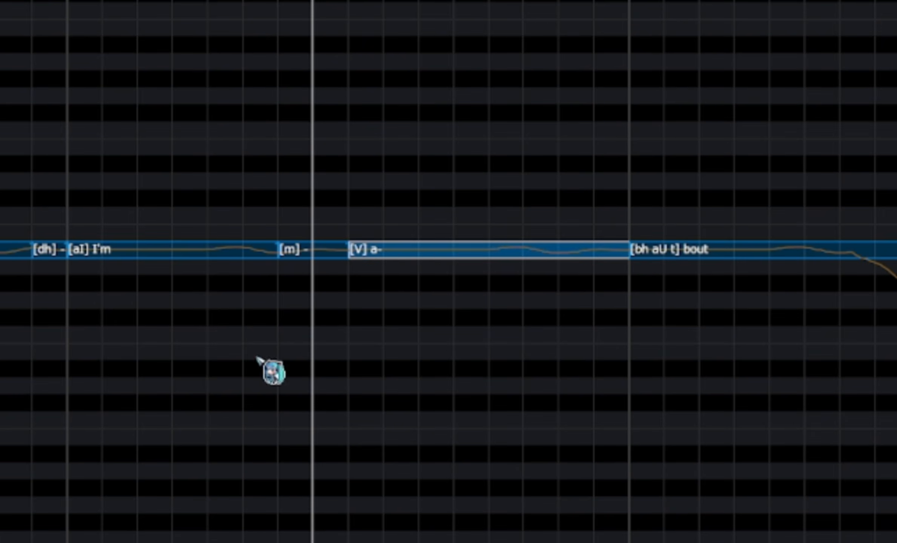
Split a 1/32 piece off the end of the "bout" note and set its phoneme to bh.
{"action": "scroll", "coordinate": [190, 417], "scroll_direction": "right", "scroll_amount": 5}
{"action": "scroll", "coordinate": [187, 421], "scroll_direction": "up", "scroll_amount": 1}
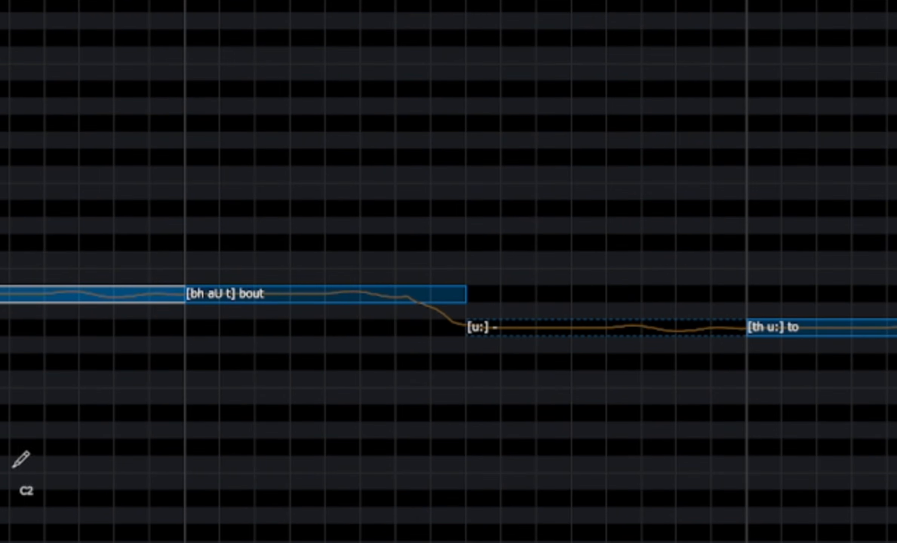
{"action": "left_click", "coordinate": [394, 300]}
{"action": "double_click", "coordinate": [412, 294]}
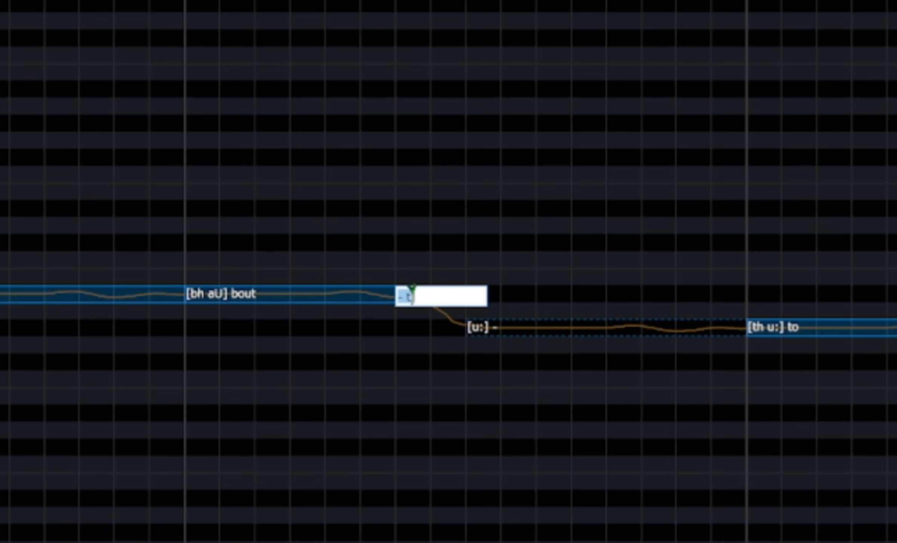
{"action": "key", "text": "Return"}
Set the "bout" note's phoneme to aU.
{"action": "double_click", "coordinate": [236, 296]}
{"action": "type", "text": "a"}
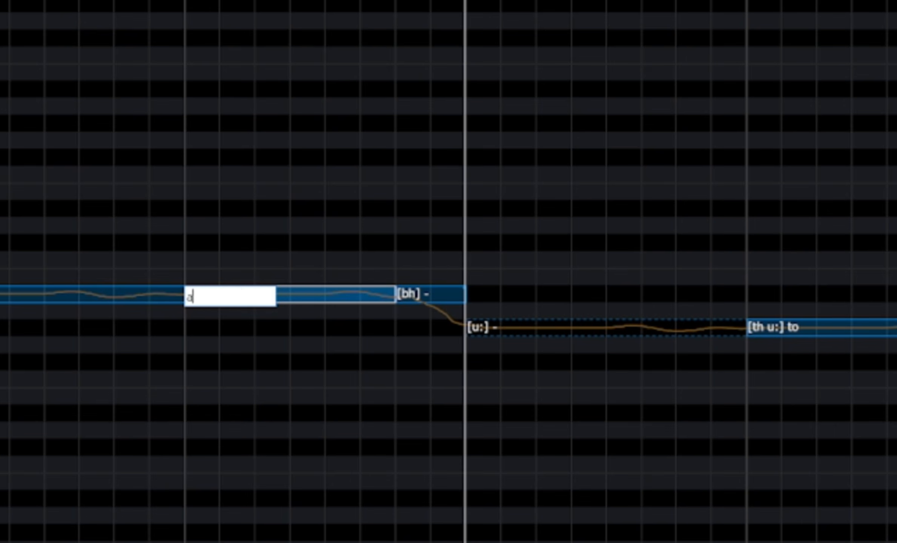
{"action": "type", "text": "U"}
{"action": "key", "text": "Return"}
{"action": "key", "text": "F2"}
Shorten the "a-" note by 1/32 and move the bh piece from after "bout" into the gap before "bout".
{"action": "scroll", "coordinate": [199, 396], "scroll_direction": "left", "scroll_amount": 2}
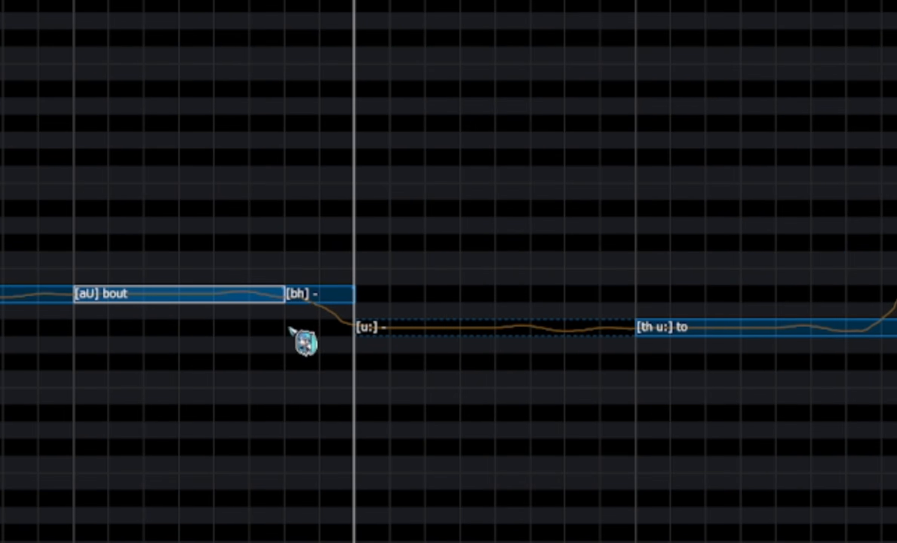
{"action": "scroll", "coordinate": [174, 423], "scroll_direction": "left", "scroll_amount": 6}
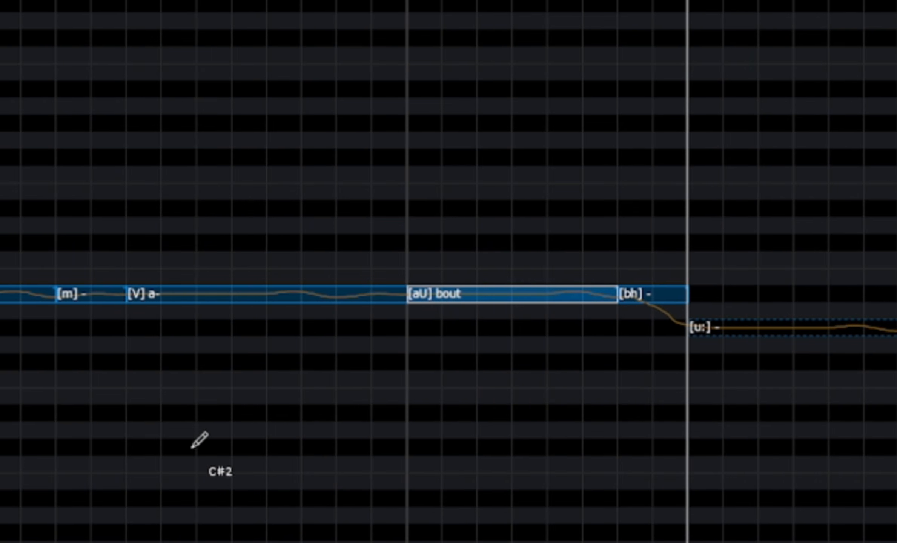
{"action": "left_click", "coordinate": [315, 325]}
{"action": "left_click", "coordinate": [378, 300]}
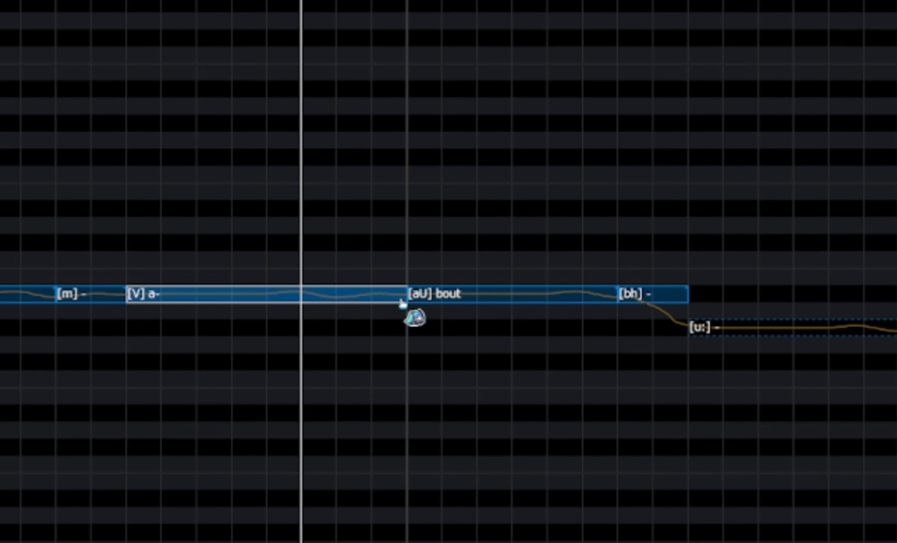
{"action": "left_click_drag", "start_coordinate": [394, 298], "coordinate": [333, 294]}
{"action": "left_click_drag", "start_coordinate": [641, 300], "coordinate": [369, 303]}
Extend the "bout" note by 1/32 to meet the following continuation note and set that note's phoneme to -.
{"action": "scroll", "coordinate": [209, 433], "scroll_direction": "right", "scroll_amount": 8}
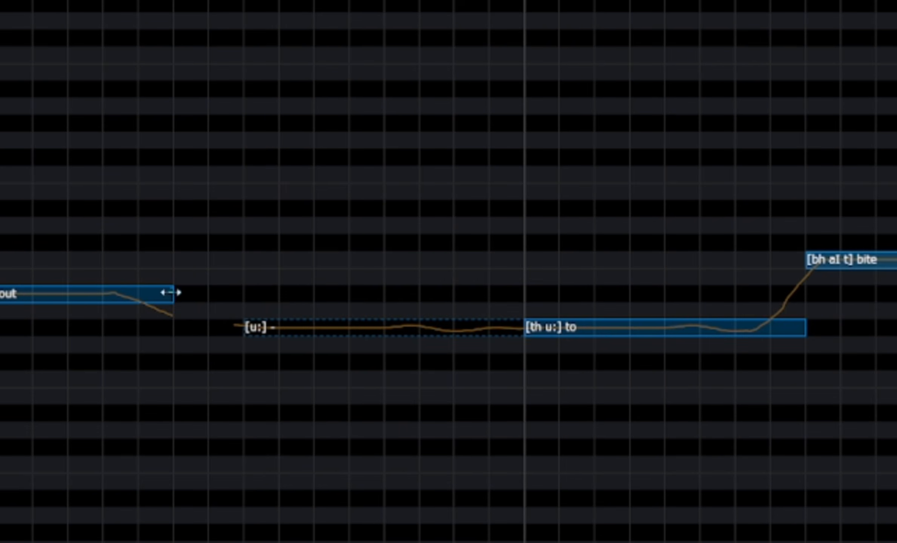
{"action": "left_click_drag", "start_coordinate": [170, 292], "coordinate": [245, 293]}
{"action": "double_click", "coordinate": [267, 328]}
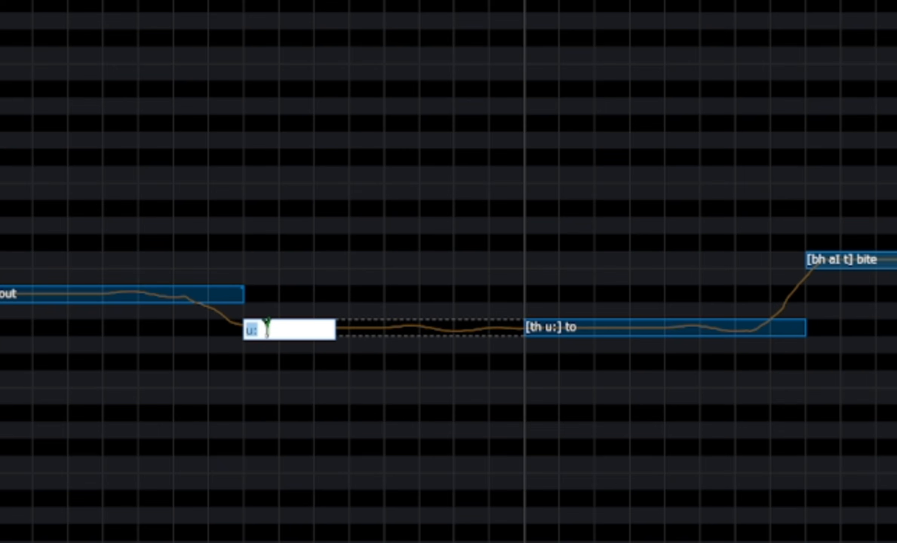
{"action": "type", "text": "-"}
{"action": "key", "text": "Return"}
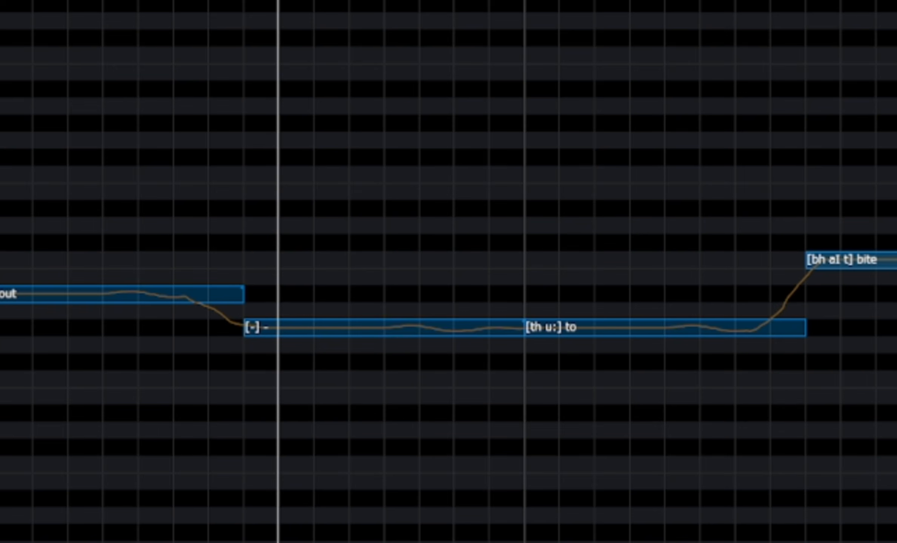
{"action": "scroll", "coordinate": [544, 523], "scroll_direction": "right", "scroll_amount": 4}
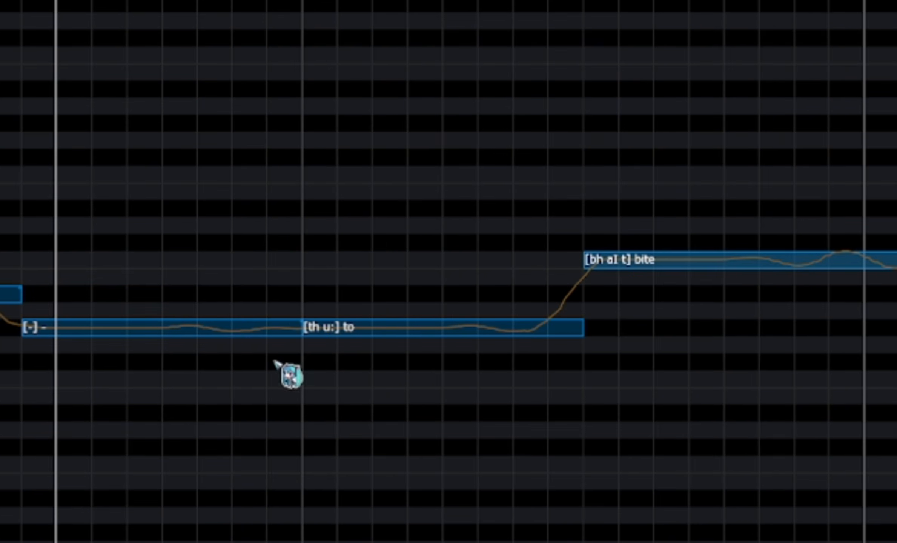
Split a 1/32 piece off the note before "to", set its phoneme to th, and set the "to" note's phoneme to u:.
{"action": "left_click", "coordinate": [241, 335]}
{"action": "double_click", "coordinate": [269, 331]}
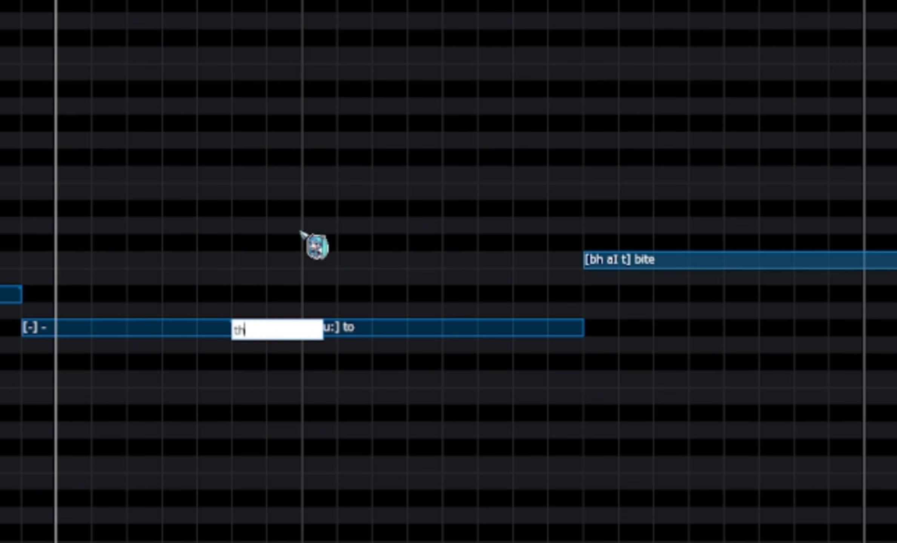
{"action": "key", "text": "Return"}
{"action": "double_click", "coordinate": [326, 330]}
{"action": "type", "text": "u"}
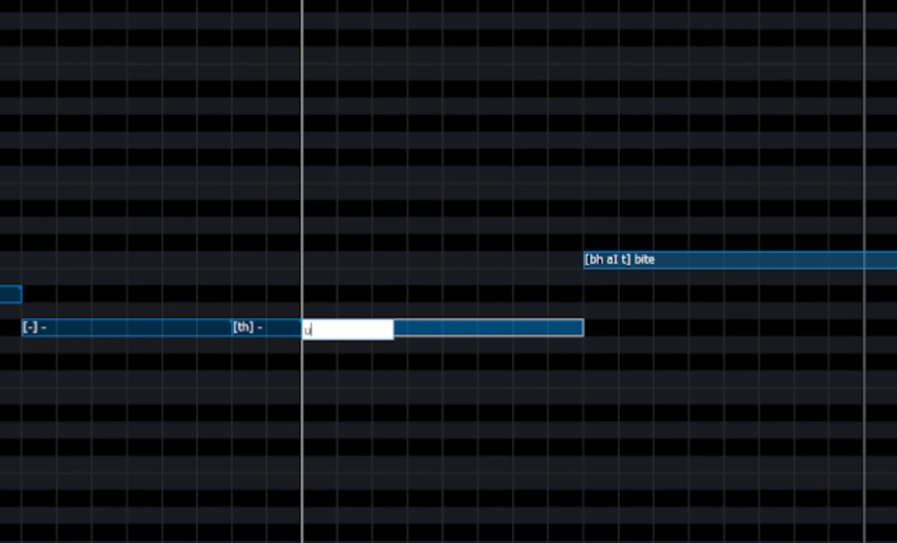
{"action": "type", "text": ":"}
{"action": "key", "text": "Return"}
Split a 1/32 piece off the end of "to" as phoneme bh and set the "bite" note's phoneme to aI.
{"action": "scroll", "coordinate": [334, 344], "scroll_direction": "right", "scroll_amount": 6}
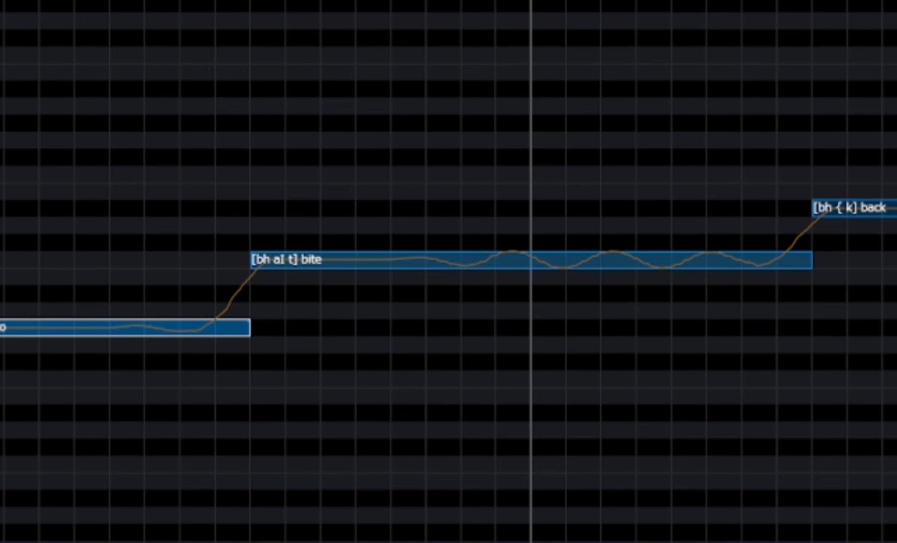
{"action": "left_click", "coordinate": [166, 336]}
{"action": "double_click", "coordinate": [185, 329]}
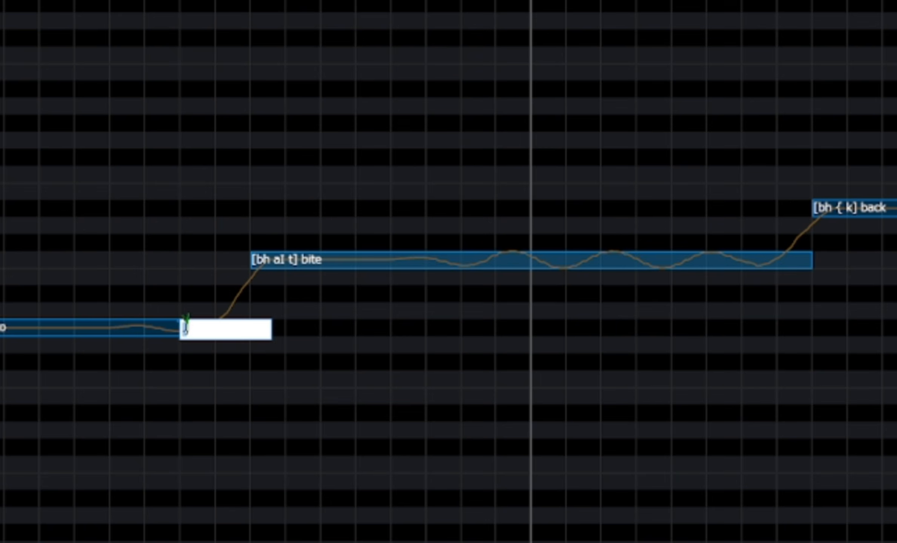
{"action": "type", "text": "bh"}
{"action": "key", "text": "Return"}
{"action": "double_click", "coordinate": [274, 260]}
{"action": "type", "text": "a"}
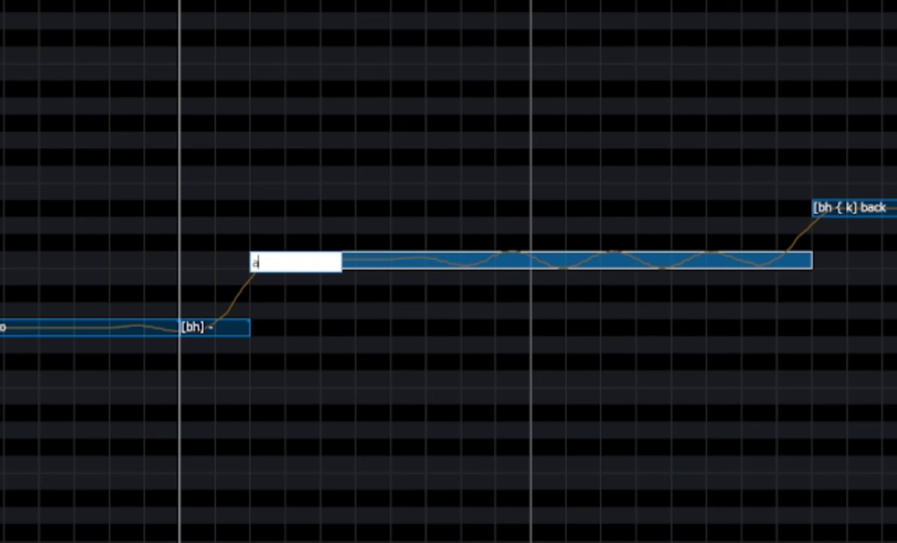
{"action": "type", "text": "I"}
{"action": "key", "text": "Return"}
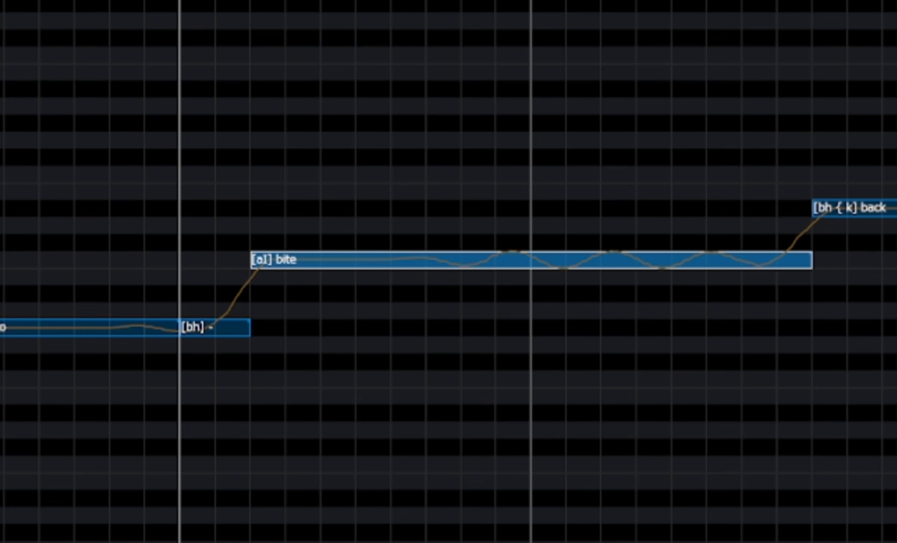
Split a 3/64 and a 1/32 piece off the end of the "bite" note and set their phonemes to th and bh.
{"action": "scroll", "coordinate": [308, 294], "scroll_direction": "right", "scroll_amount": 3}
{"action": "left_click", "coordinate": [519, 260]}
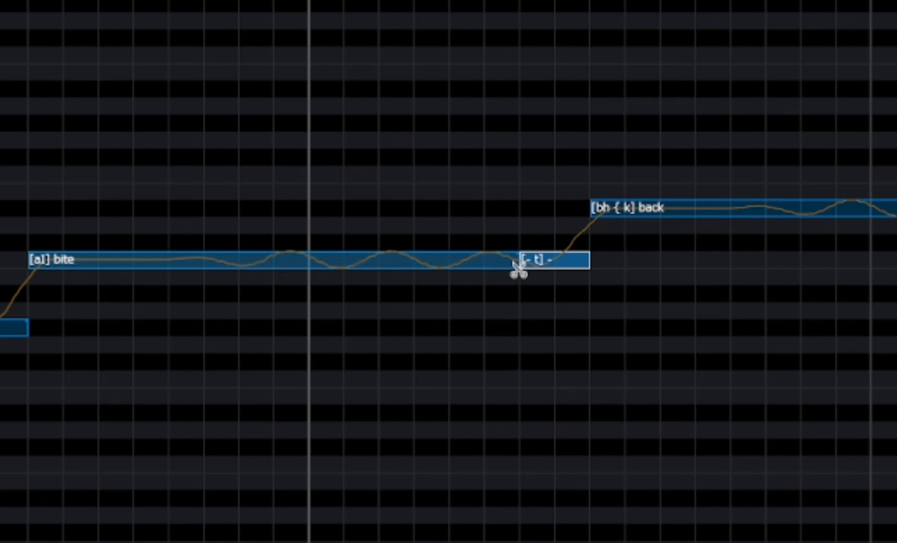
{"action": "left_click", "coordinate": [415, 260]}
{"action": "double_click", "coordinate": [453, 261]}
{"action": "type", "text": "th"}
{"action": "left_click", "coordinate": [487, 159]}
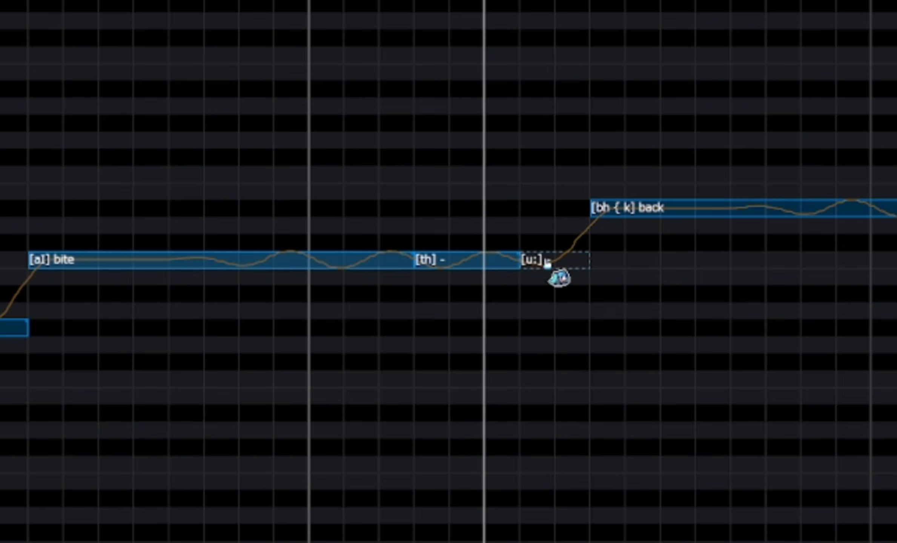
{"action": "double_click", "coordinate": [546, 261]}
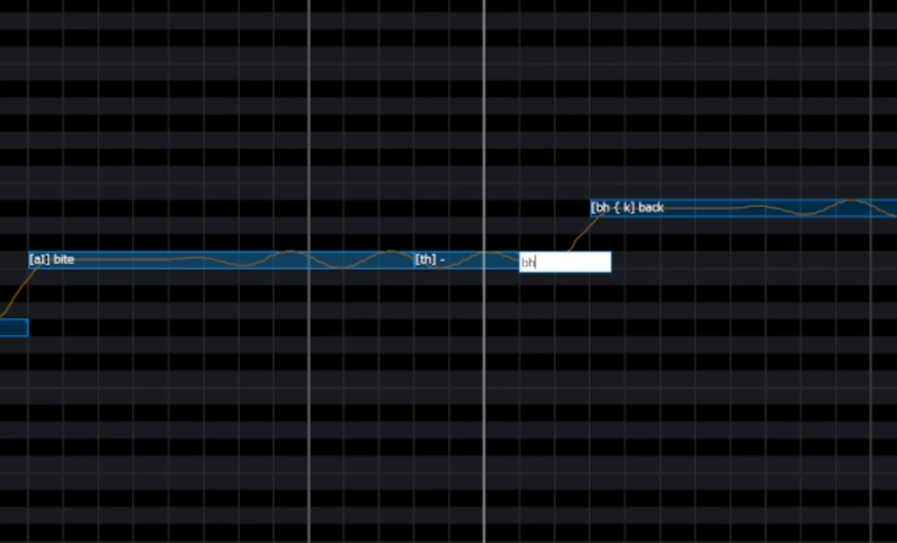
{"action": "type", "text": "bh"}
{"action": "key", "text": "Return"}
Set the "back" note's phoneme to { and split a 1/32 piece off its end with phoneme kh.
{"action": "scroll", "coordinate": [266, 175], "scroll_direction": "right", "scroll_amount": 4}
{"action": "double_click", "coordinate": [288, 209]}
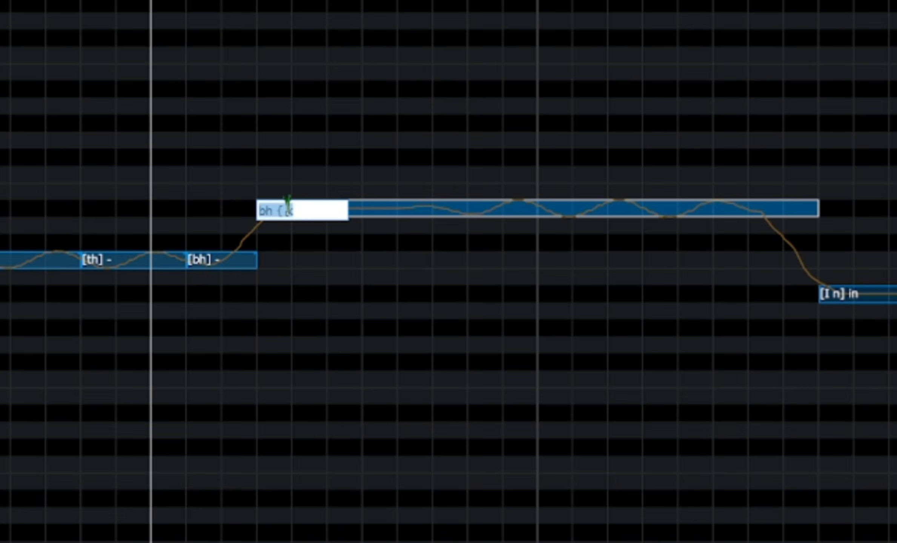
{"action": "key", "text": "Return"}
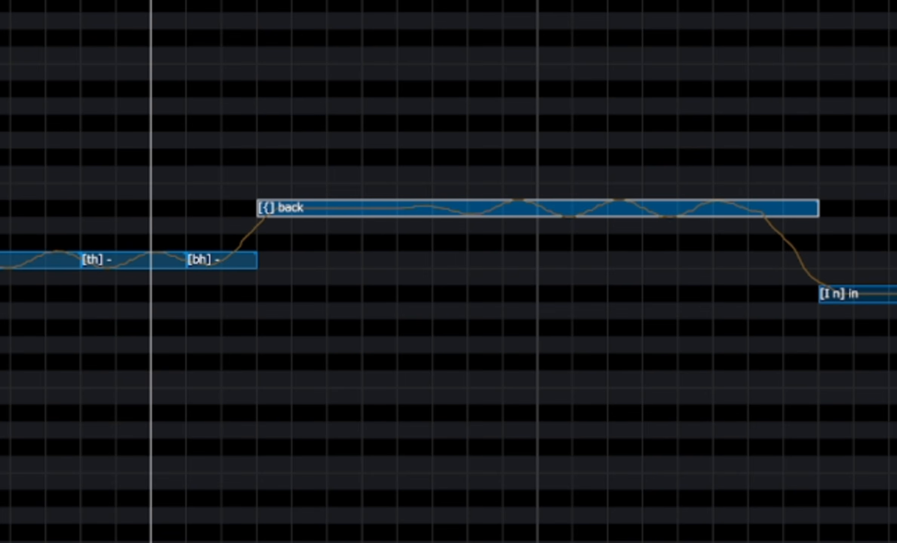
{"action": "scroll", "coordinate": [285, 463], "scroll_direction": "right", "scroll_amount": 4}
{"action": "left_click", "coordinate": [415, 211]}
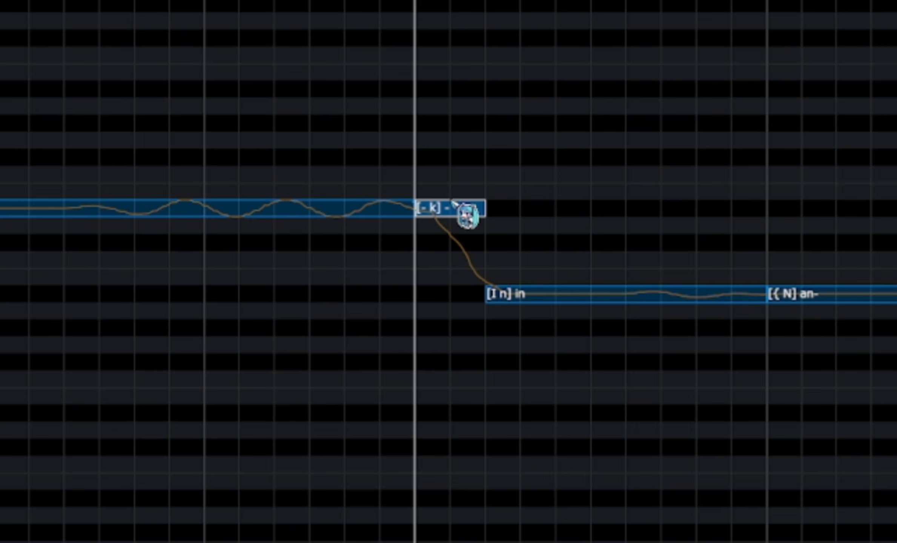
{"action": "double_click", "coordinate": [452, 204]}
{"action": "key", "text": "Return"}
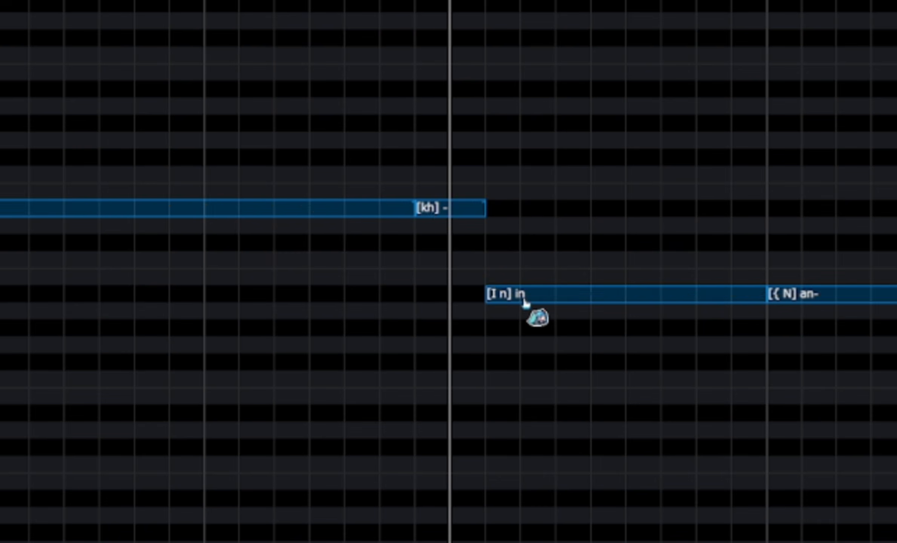
Set the "in" note's phoneme to I and split a 1/32 piece off its end with phoneme n.
{"action": "double_click", "coordinate": [524, 296]}
{"action": "type", "text": "I"}
{"action": "key", "text": "Return"}
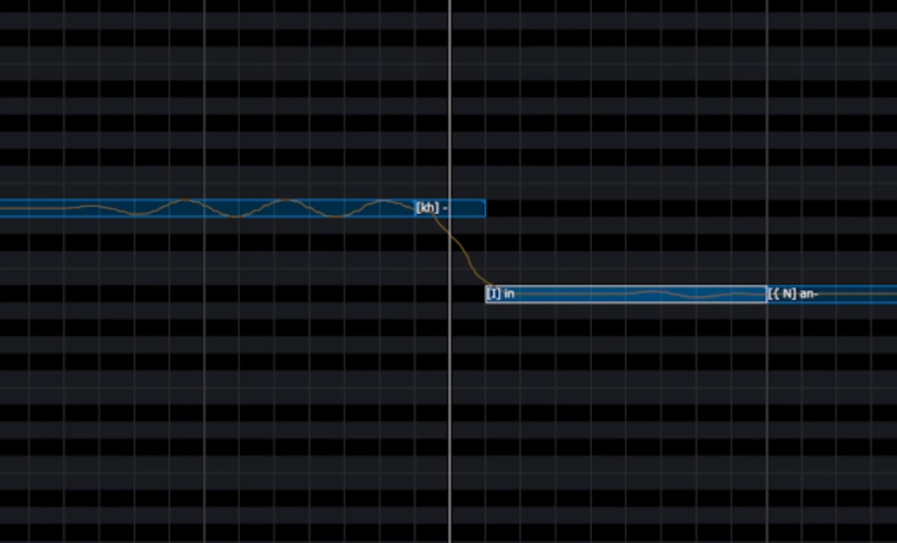
{"action": "scroll", "coordinate": [419, 431], "scroll_direction": "right", "scroll_amount": 3}
{"action": "left_click", "coordinate": [364, 299], "text": "alt"}
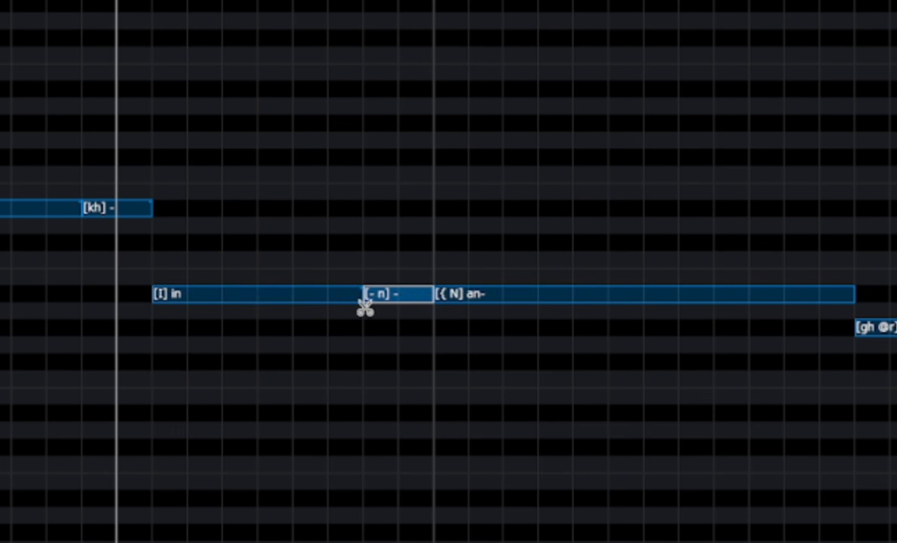
{"action": "double_click", "coordinate": [372, 294]}
{"action": "type", "text": "n"}
{"action": "left_click", "coordinate": [420, 172]}
Set the "an-" note's phoneme to {.
{"action": "double_click", "coordinate": [446, 298]}
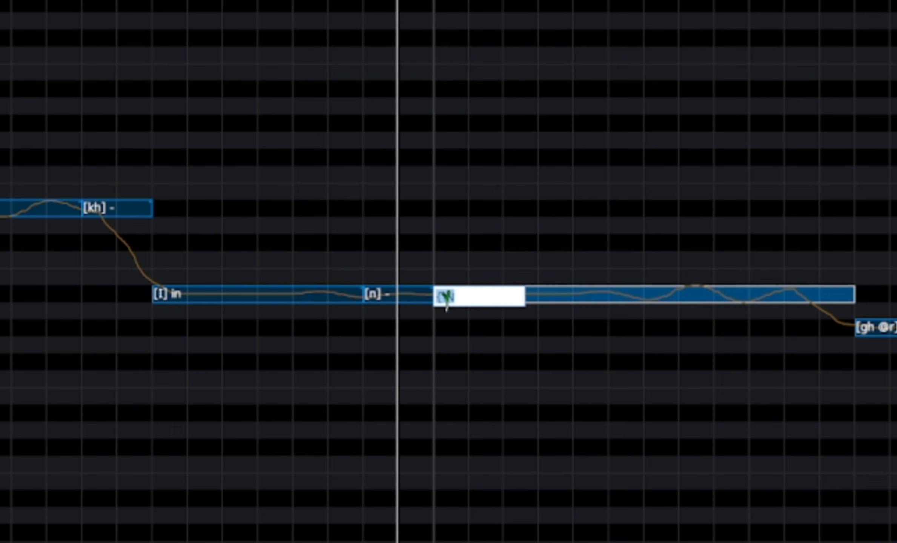
{"action": "type", "text": "{"}
{"action": "key", "text": "Return"}
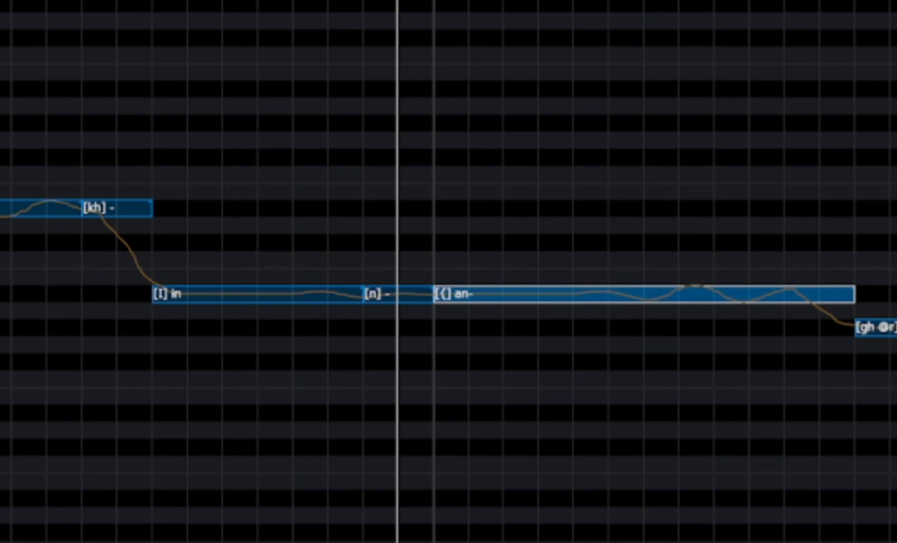
Set the phonemes of the "ger" note and the + note after it to -.
{"action": "scroll", "coordinate": [506, 480], "scroll_direction": "right", "scroll_amount": 4}
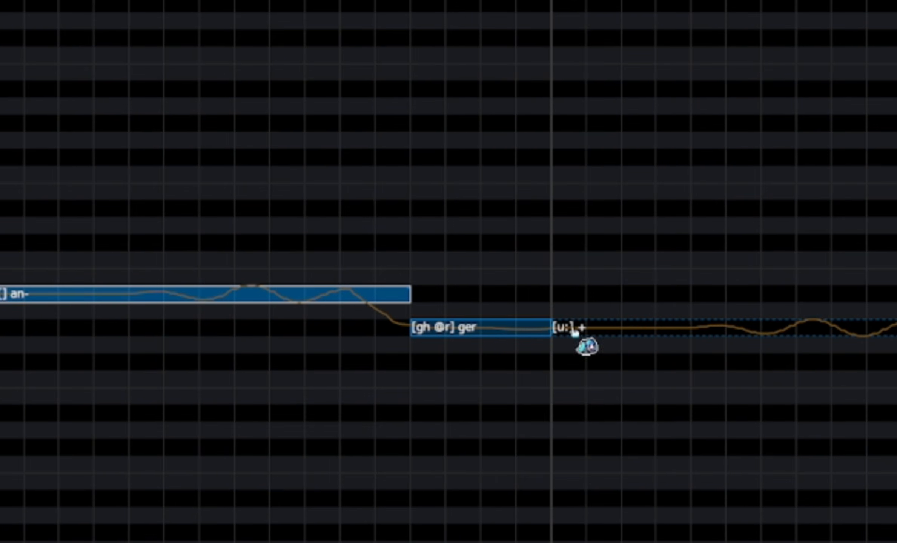
{"action": "double_click", "coordinate": [461, 331]}
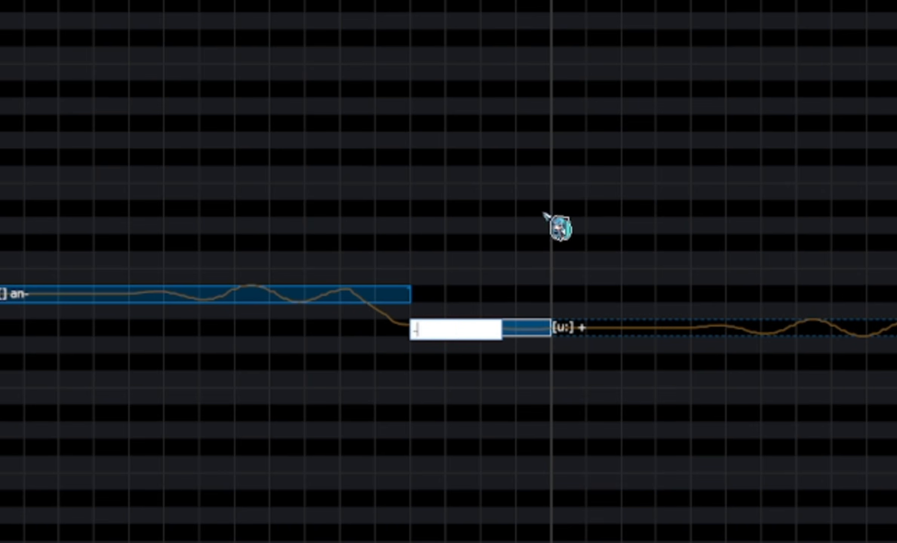
{"action": "type", "text": "-"}
{"action": "key", "text": "Return"}
{"action": "double_click", "coordinate": [585, 329]}
{"action": "type", "text": "-"}
{"action": "key", "text": "Return"}
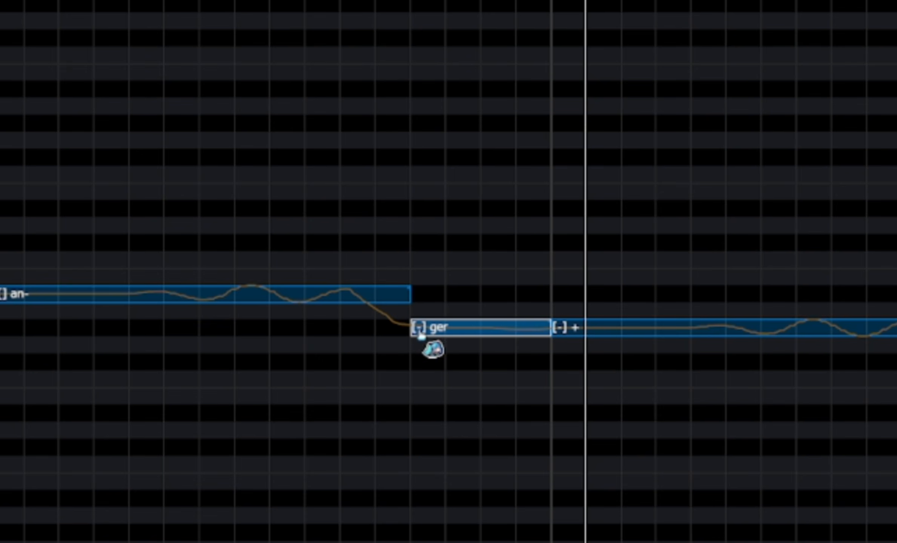
Set the "ger" note's phoneme to N, split off its last 1/32, and set that piece's phoneme to gh.
{"action": "double_click", "coordinate": [443, 336]}
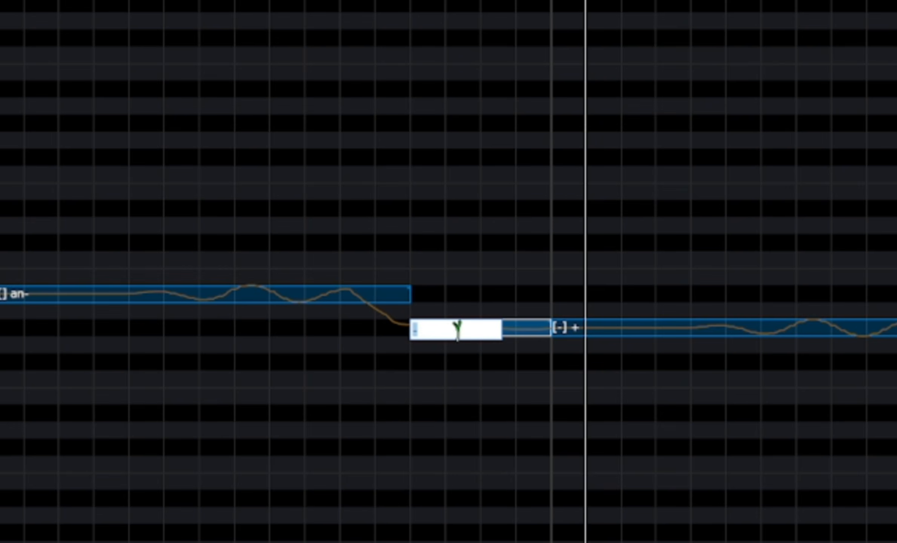
{"action": "type", "text": "N"}
{"action": "left_click", "coordinate": [466, 255]}
{"action": "left_click", "coordinate": [480, 331], "text": "alt"}
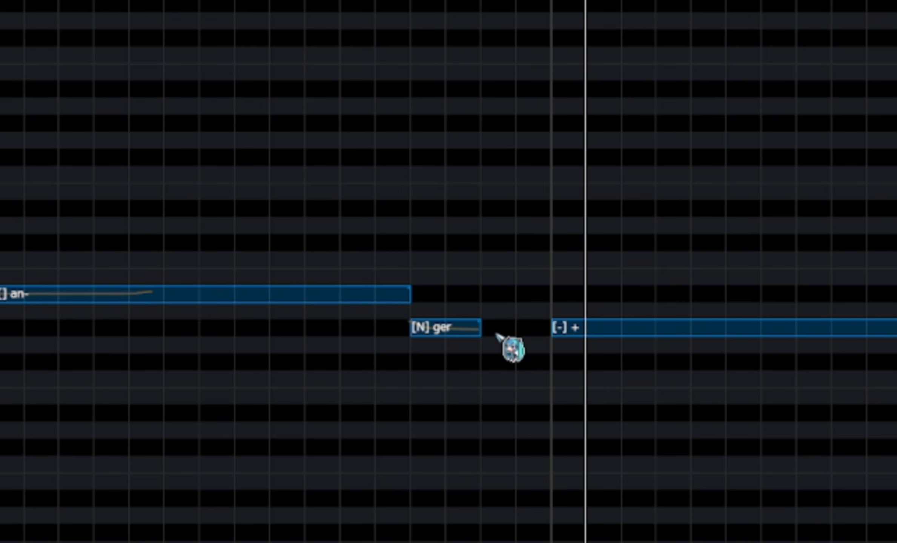
{"action": "double_click", "coordinate": [497, 331]}
{"action": "type", "text": "g"}
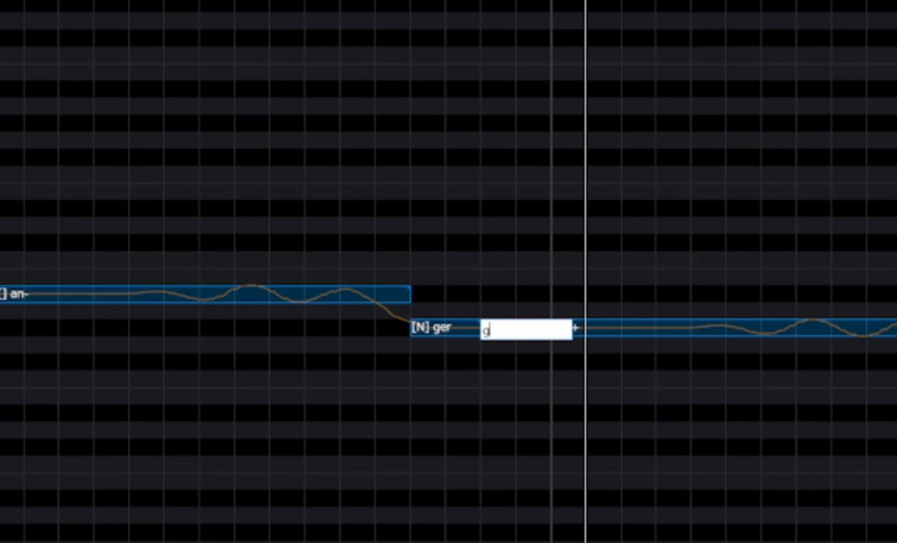
{"action": "type", "text": "h"}
{"action": "key", "text": "Return"}
Set the phoneme of the final + note after "ger" to @r.
{"action": "double_click", "coordinate": [587, 333]}
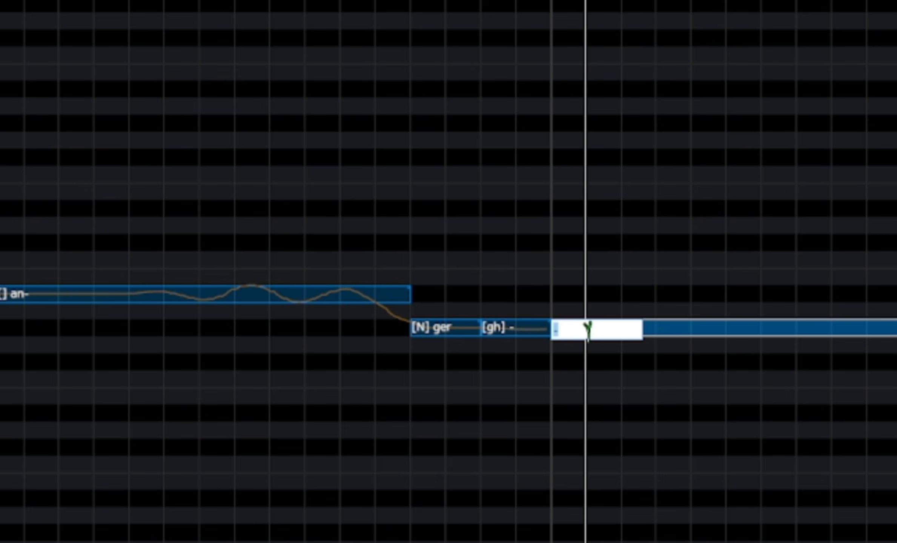
{"action": "type", "text": "@r"}
{"action": "key", "text": "Return"}
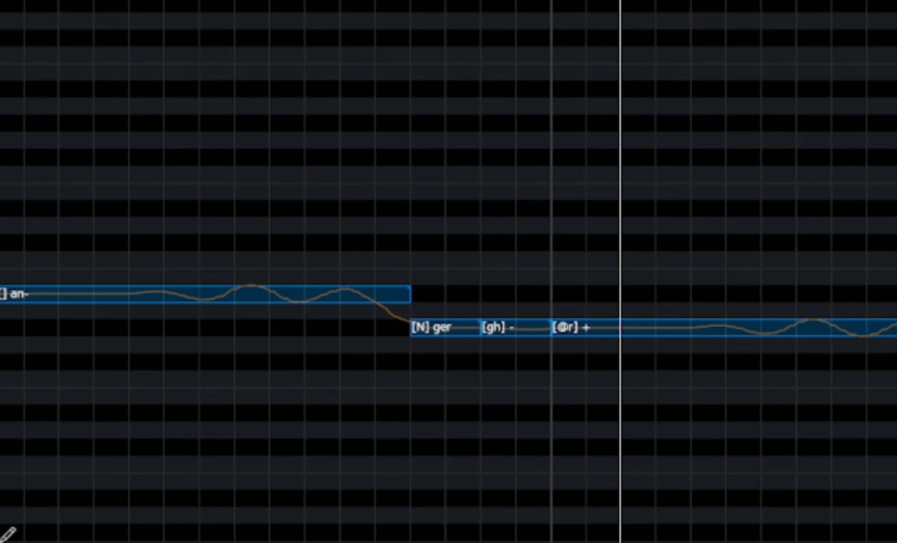
Set the phoneme of the "a-" note between "I'm" and "bout" to V.
{"action": "scroll", "coordinate": [230, 519], "scroll_direction": "right", "scroll_amount": 3}
{"action": "scroll", "coordinate": [220, 482], "scroll_direction": "left", "scroll_amount": 10}
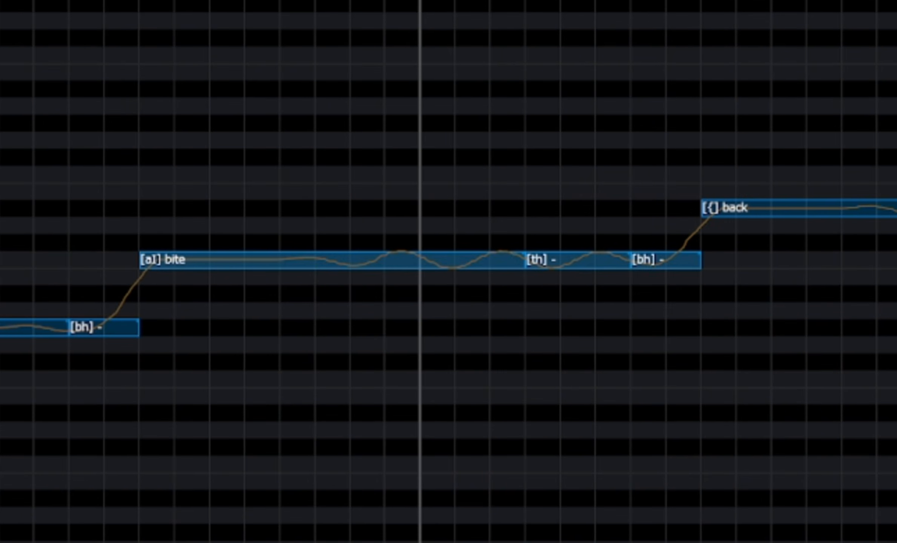
{"action": "scroll", "coordinate": [542, 271], "scroll_direction": "down", "scroll_amount": 5}
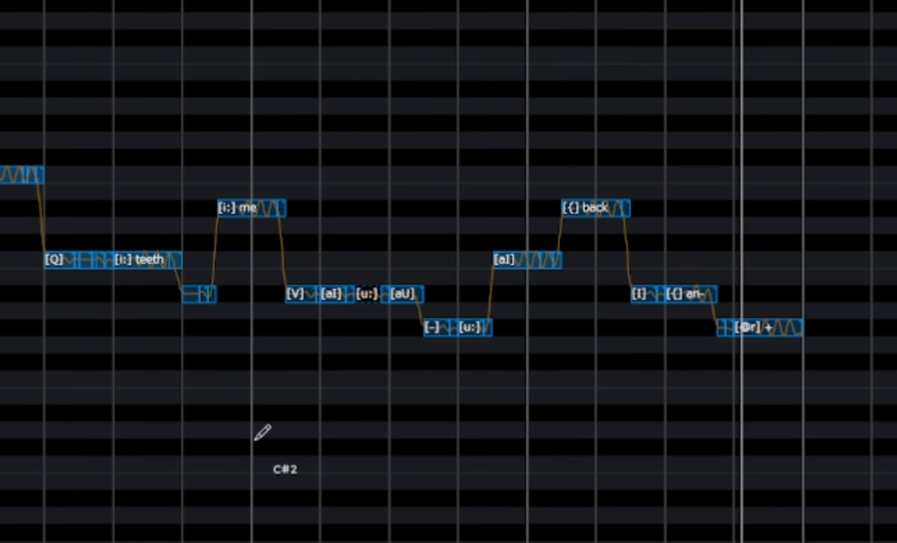
{"action": "scroll", "coordinate": [254, 440], "scroll_direction": "left", "scroll_amount": 3}
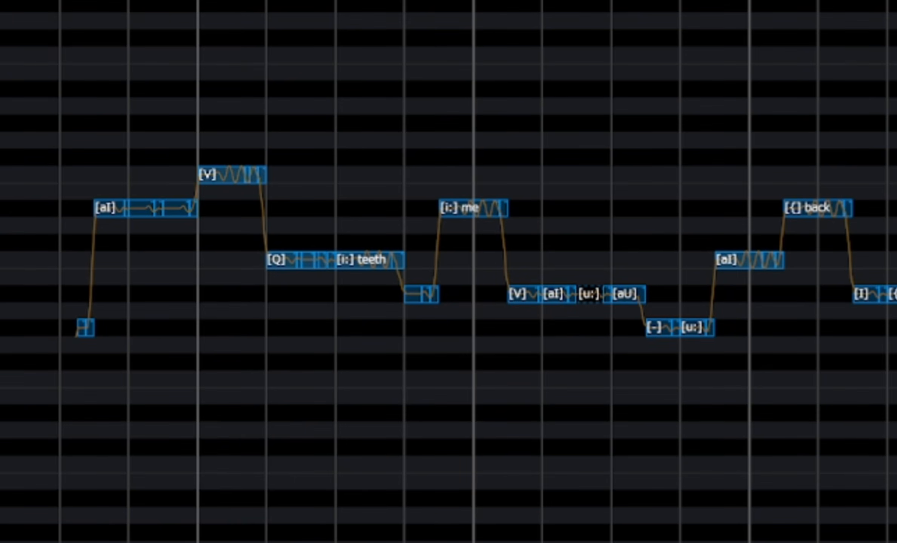
{"action": "scroll", "coordinate": [540, 271], "scroll_direction": "up", "scroll_amount": 5}
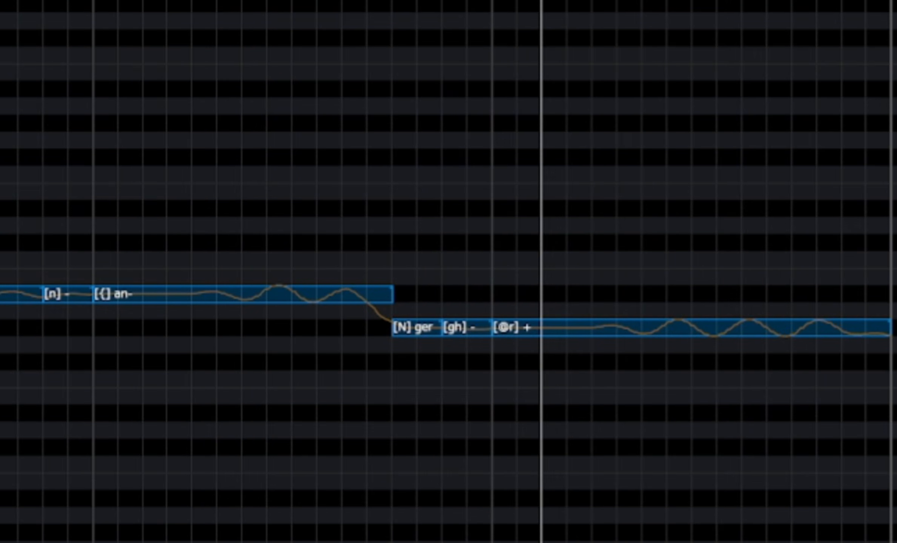
{"action": "scroll", "coordinate": [293, 324], "scroll_direction": "left", "scroll_amount": 6}
{"action": "scroll", "coordinate": [296, 325], "scroll_direction": "left", "scroll_amount": 8}
{"action": "scroll", "coordinate": [308, 315], "scroll_direction": "right", "scroll_amount": 1}
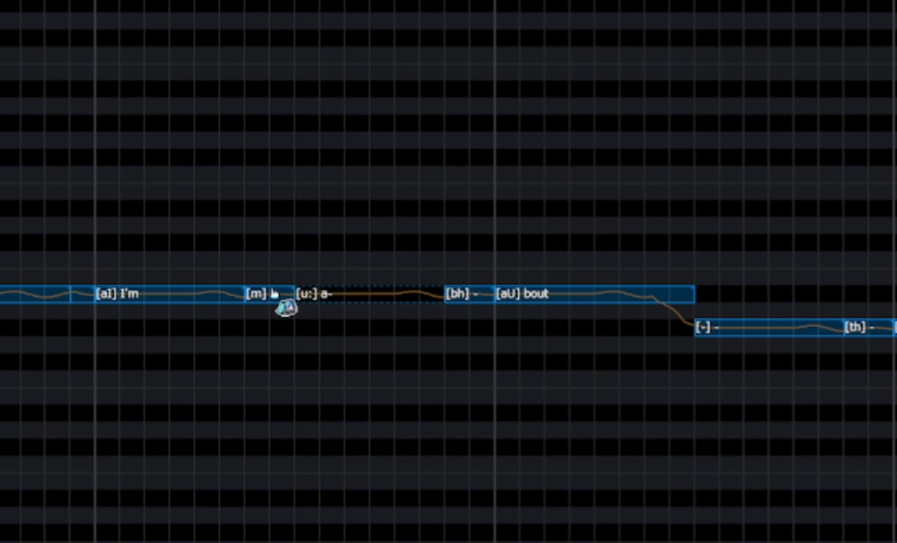
{"action": "double_click", "coordinate": [316, 294]}
{"action": "key", "text": "Return"}
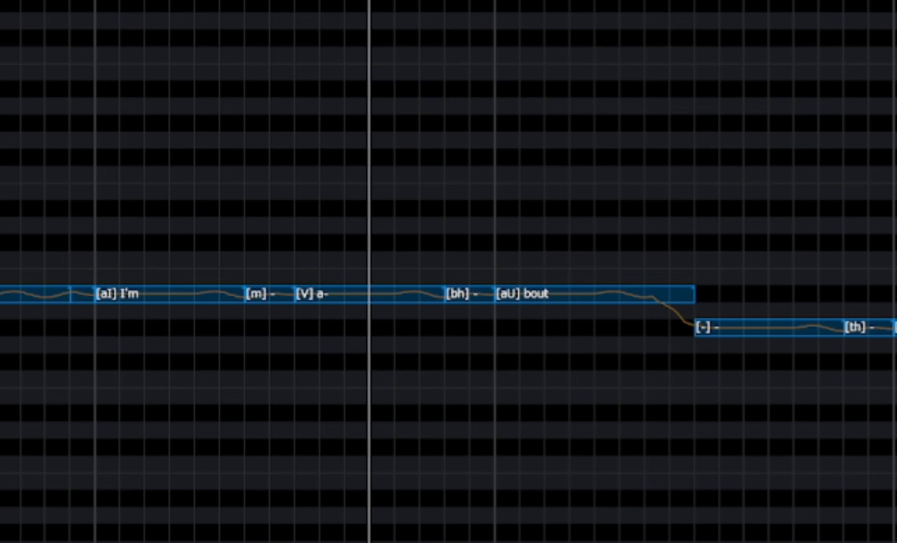
Look over the split phoneme notes of the phrase, going back to its beginning.
{"action": "scroll", "coordinate": [577, 294], "scroll_direction": "down", "scroll_amount": 6}
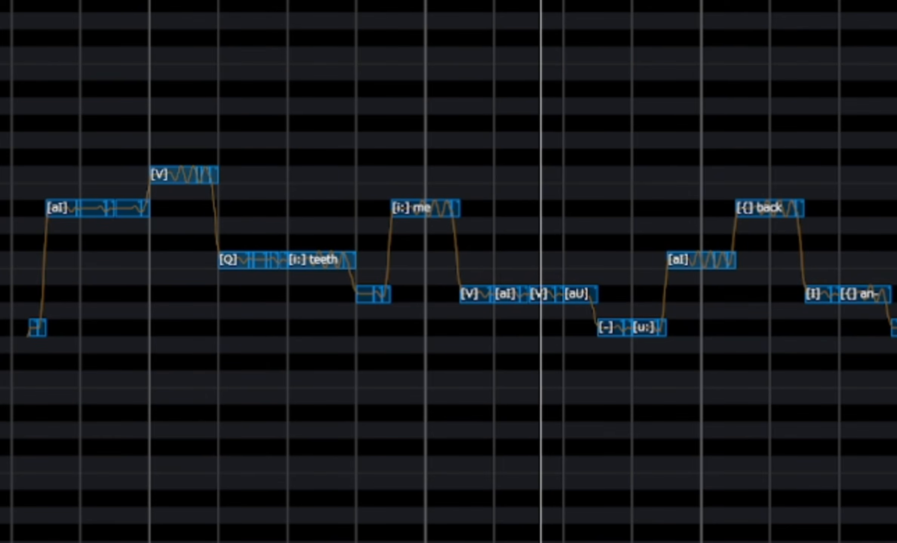
{"action": "scroll", "coordinate": [541, 294], "scroll_direction": "up", "scroll_amount": 4}
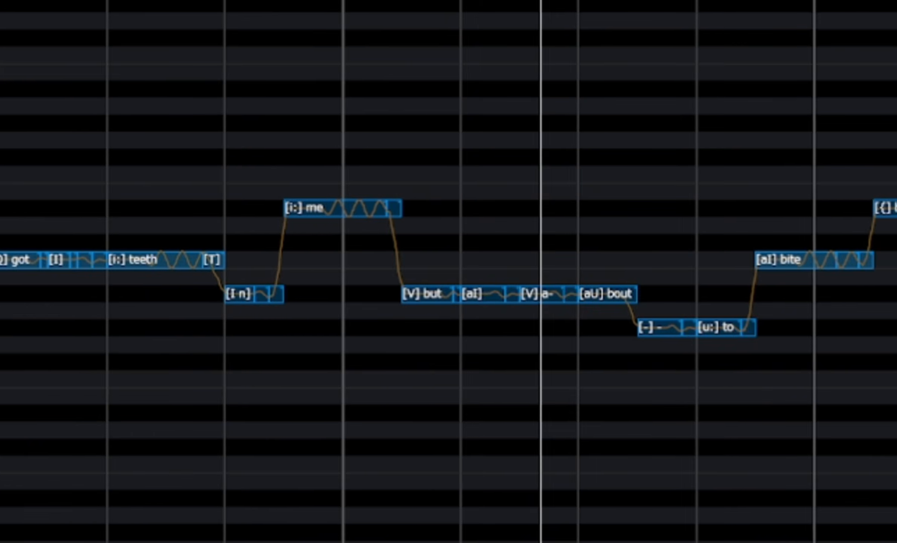
{"action": "scroll", "coordinate": [540, 294], "scroll_direction": "up", "scroll_amount": 2}
{"action": "scroll", "coordinate": [641, 435], "scroll_direction": "left", "scroll_amount": 5}
{"action": "scroll", "coordinate": [603, 416], "scroll_direction": "right", "scroll_amount": 1}
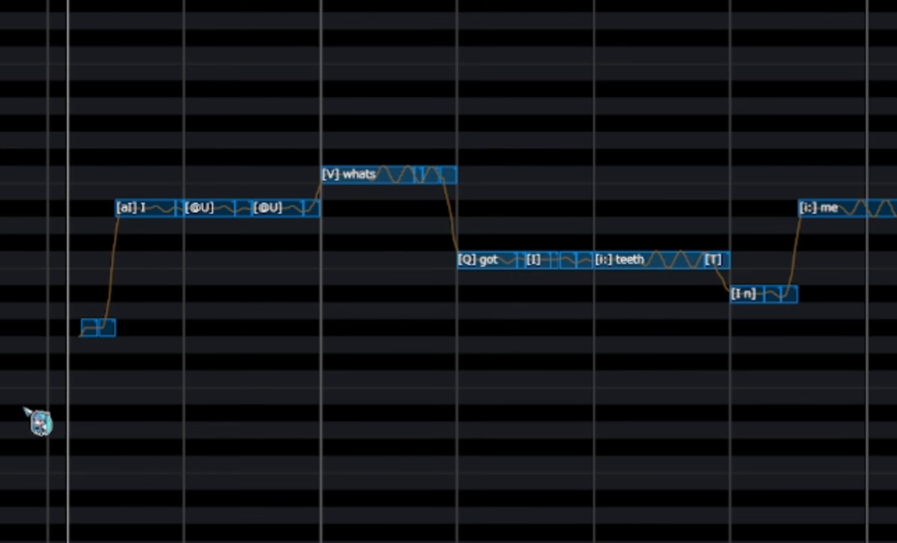
{"action": "scroll", "coordinate": [23, 410], "scroll_direction": "right", "scroll_amount": 3}
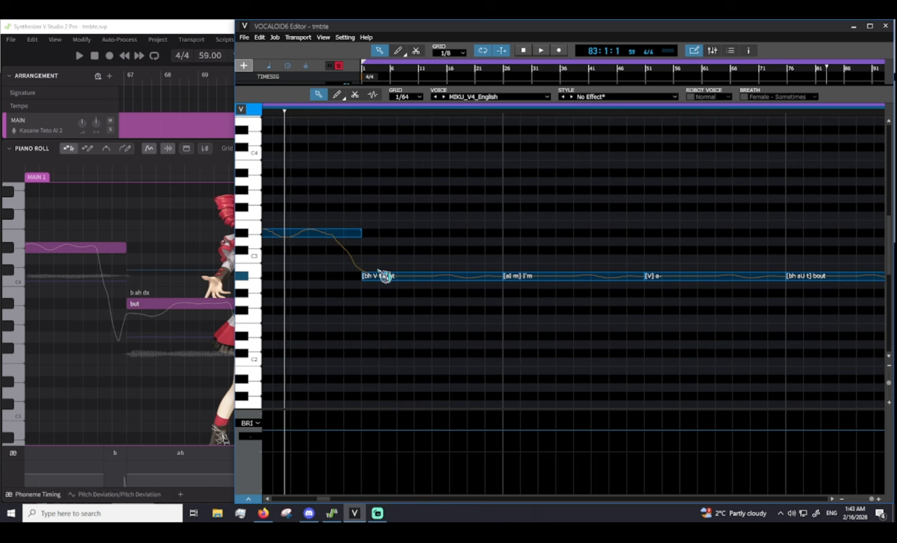
Split the low note between "bout" and "to" to separate its consonant from the vowel.
{"action": "scroll", "coordinate": [470, 276], "scroll_direction": "right", "scroll_amount": 5}
{"action": "scroll", "coordinate": [454, 300], "scroll_direction": "right", "scroll_amount": 2}
{"action": "scroll", "coordinate": [398, 285], "scroll_direction": "right", "scroll_amount": 1}
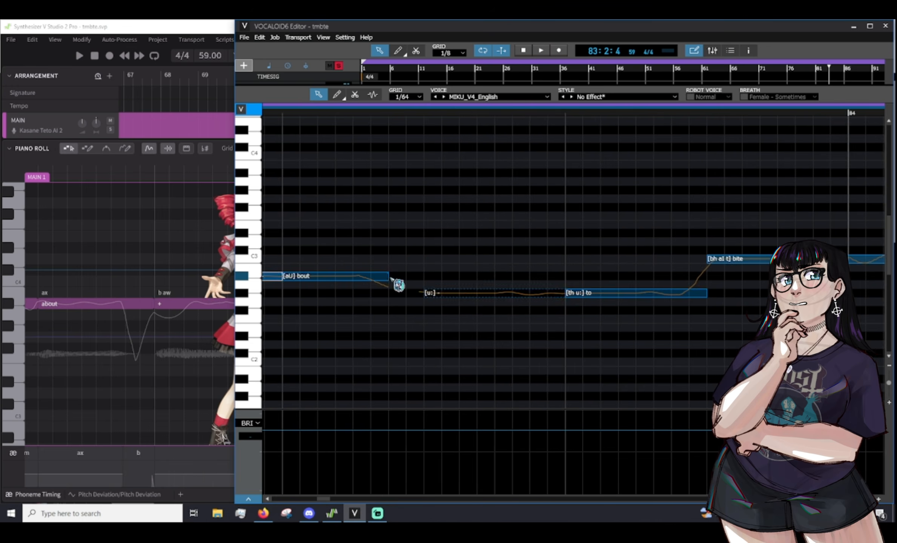
{"action": "scroll", "coordinate": [436, 298], "scroll_direction": "right", "scroll_amount": 2}
{"action": "left_click", "coordinate": [355, 94]}
{"action": "left_click", "coordinate": [417, 293]}
{"action": "scroll", "coordinate": [436, 293], "scroll_direction": "right", "scroll_amount": 3}
{"action": "double_click", "coordinate": [406, 293]}
{"action": "scroll", "coordinate": [490, 264], "scroll_direction": "right", "scroll_amount": 2}
{"action": "scroll", "coordinate": [547, 256], "scroll_direction": "right", "scroll_amount": 6}
Split off the last 1/32 of the "back" note and of the "in" note.
{"action": "left_click", "coordinate": [354, 94]}
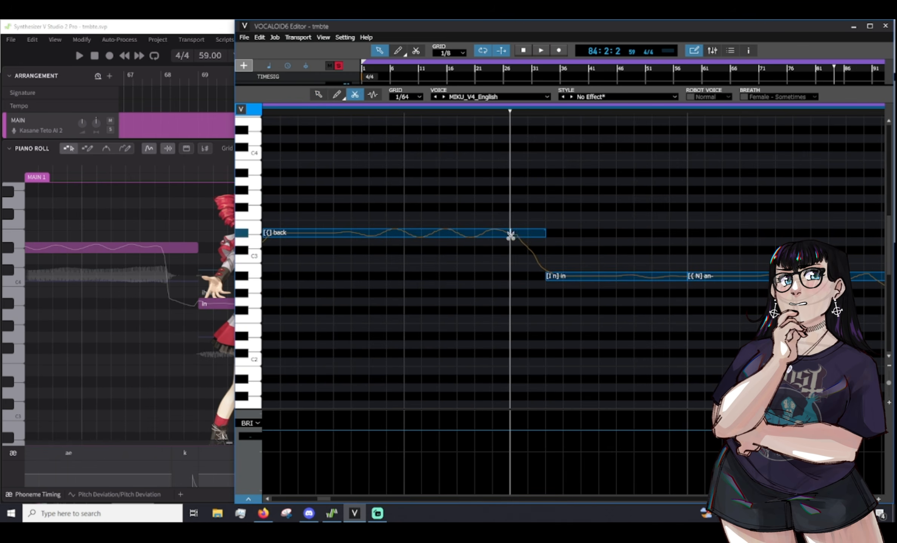
{"action": "left_click", "coordinate": [510, 233]}
{"action": "left_click", "coordinate": [318, 94]}
{"action": "left_click", "coordinate": [337, 94]}
{"action": "left_click", "coordinate": [354, 94]}
{"action": "left_click", "coordinate": [652, 277]}
Draw a 1/32 note in the gap between "ger" and the following + note.
{"action": "scroll", "coordinate": [528, 294], "scroll_direction": "right", "scroll_amount": 6}
{"action": "left_click", "coordinate": [318, 94]}
{"action": "left_click", "coordinate": [354, 95]}
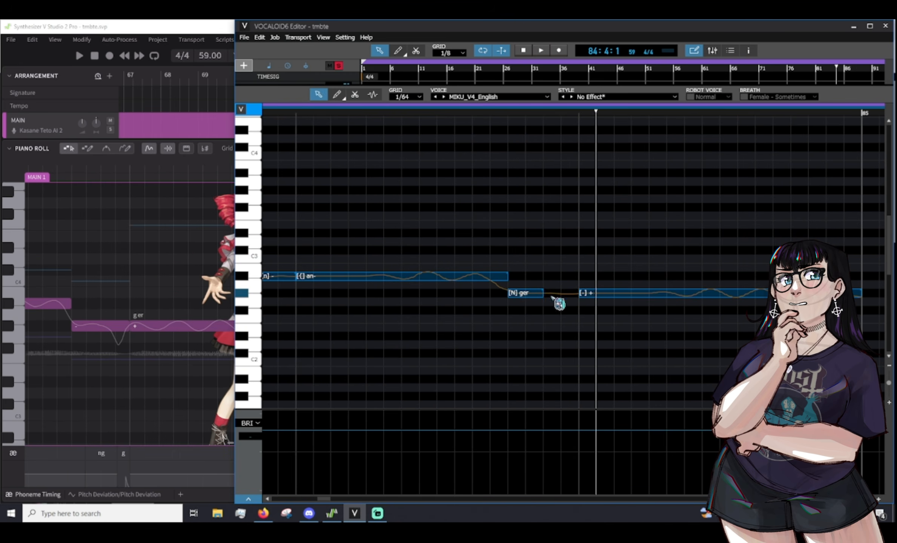
{"action": "left_click", "coordinate": [337, 94]}
{"action": "left_click_drag", "start_coordinate": [545, 293], "coordinate": [578, 293]}
Play back the phrase from "about" to "anger" and compare it with the note splits.
{"action": "scroll", "coordinate": [414, 366], "scroll_direction": "left", "scroll_amount": 3}
{"action": "scroll", "coordinate": [452, 287], "scroll_direction": "down", "scroll_amount": 2}
{"action": "scroll", "coordinate": [453, 286], "scroll_direction": "down", "scroll_amount": 6}
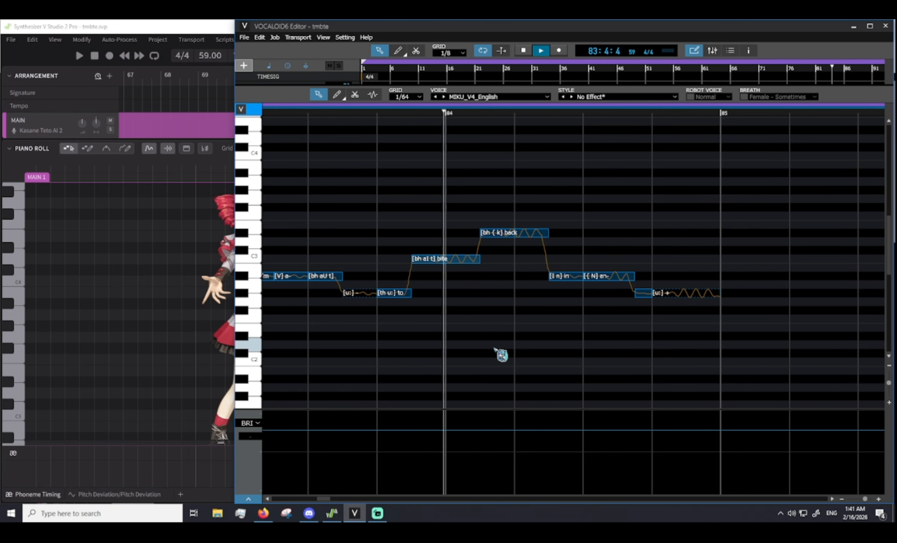
{"action": "key", "text": "2"}
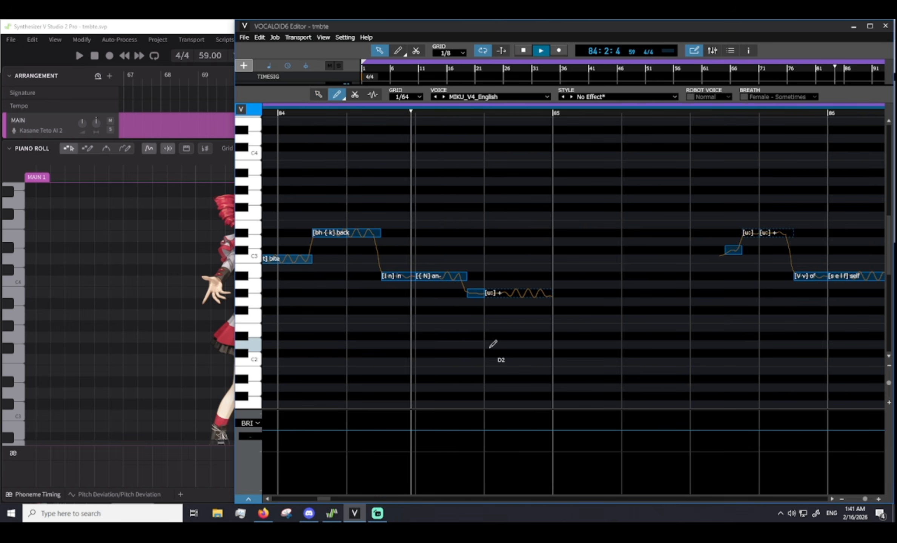
{"action": "key", "text": "1"}
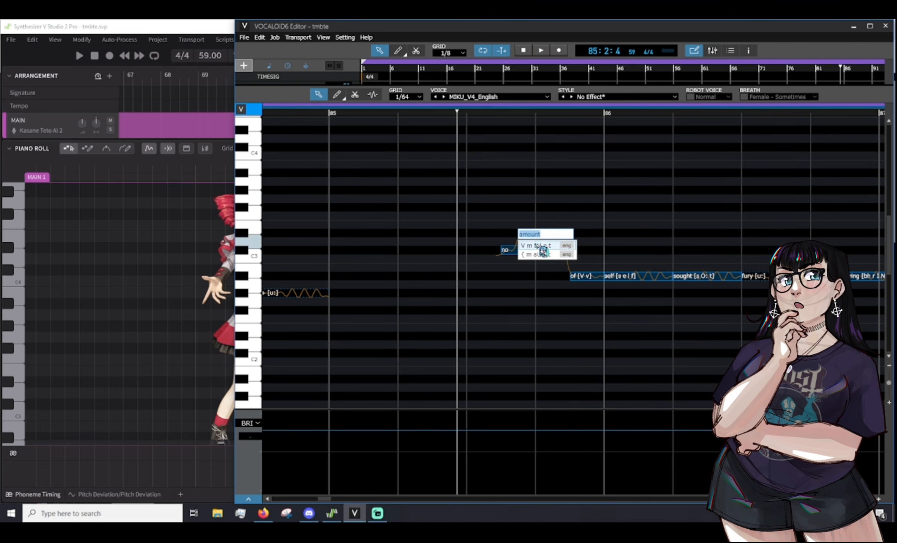
Choose the V m aU n t pronunciation for the lyric "amount".
{"action": "left_click", "coordinate": [536, 245]}
{"action": "scroll", "coordinate": [524, 298], "scroll_direction": "right", "scroll_amount": 3}
{"action": "double_click", "coordinate": [539, 283]}
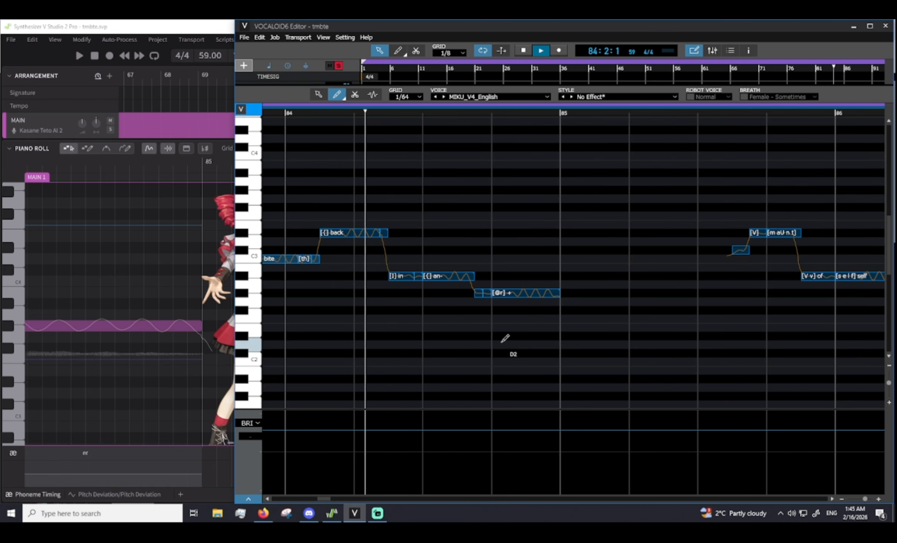
{"action": "key", "text": "1"}
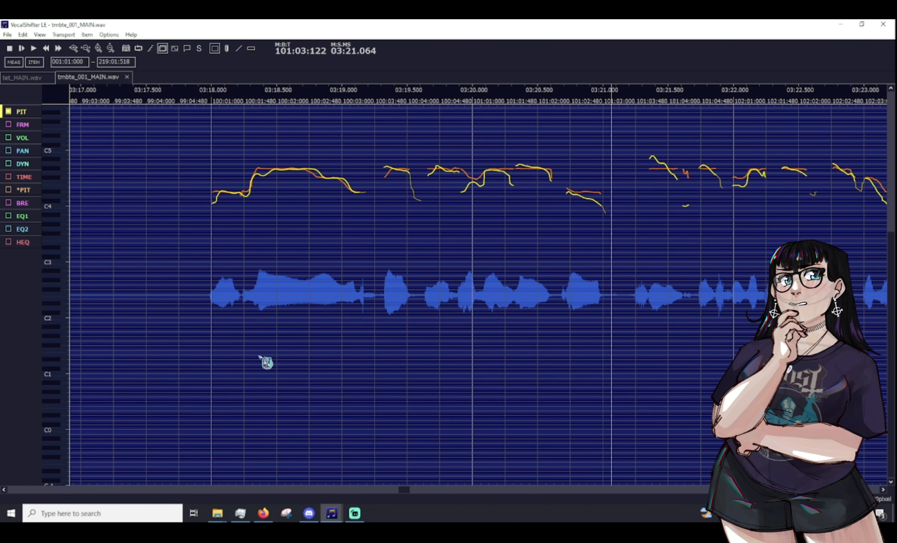
Switch to VocalShifter and listen to tmbte_001_MAIN.wav from bar 81 to the end of bar 86.
{"action": "left_click_drag", "start_coordinate": [399, 489], "coordinate": [336, 483]}
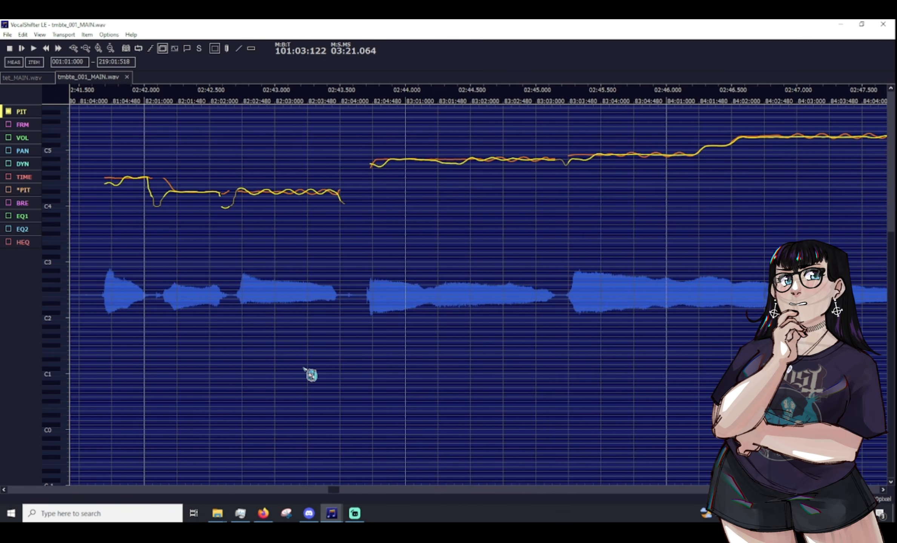
{"action": "scroll", "coordinate": [304, 368], "scroll_direction": "down", "scroll_amount": 5}
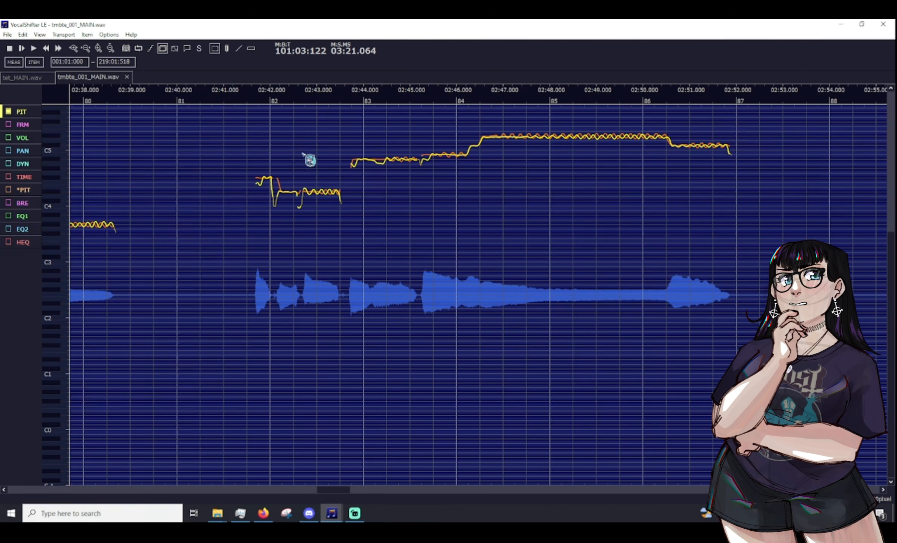
{"action": "scroll", "coordinate": [303, 154], "scroll_direction": "up", "scroll_amount": 5}
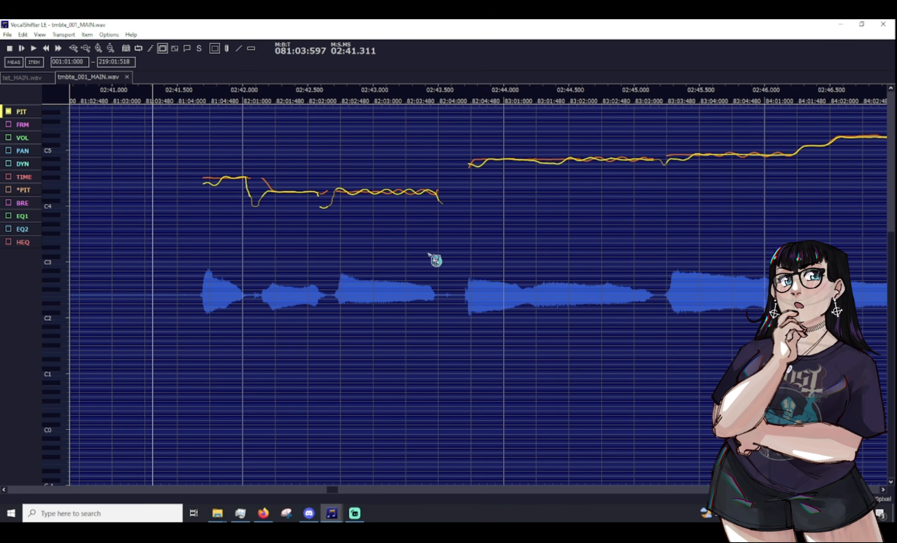
{"action": "key", "text": "space"}
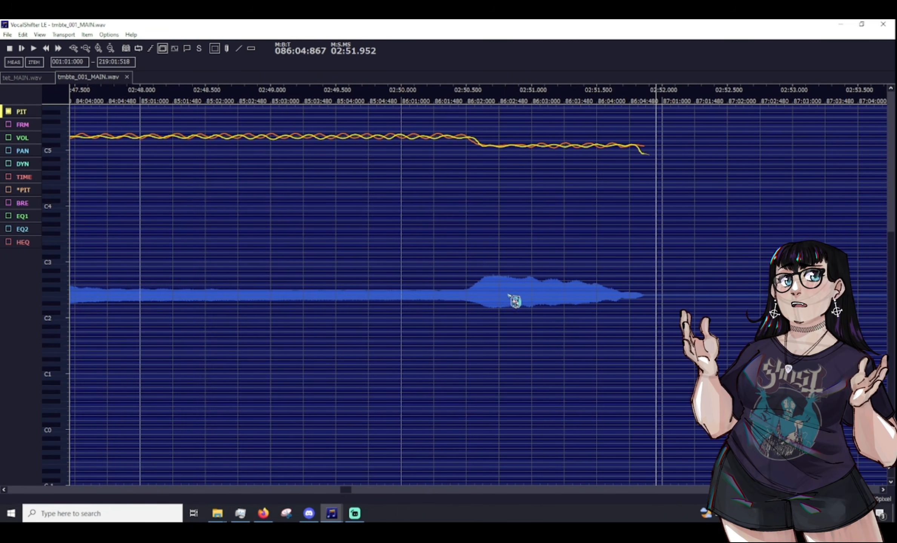
{"action": "scroll", "coordinate": [441, 339], "scroll_direction": "right", "scroll_amount": 5}
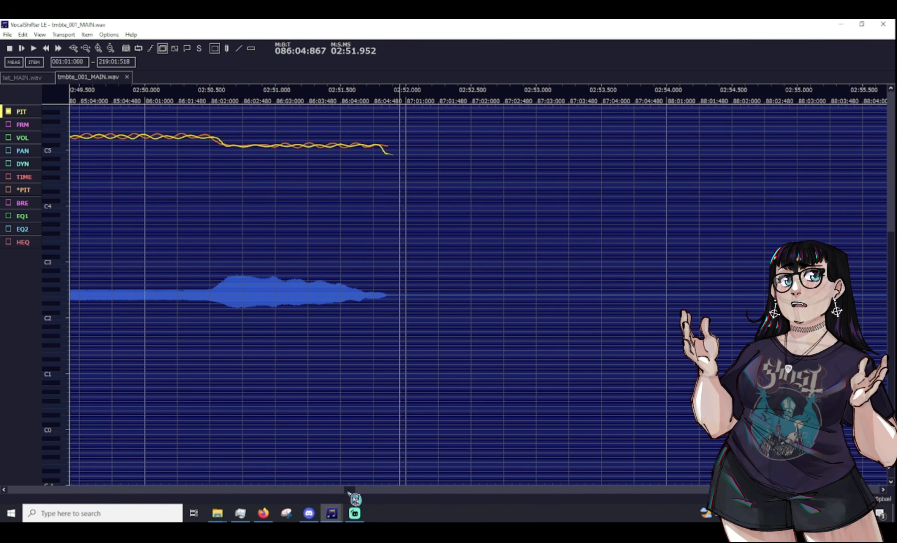
Use the Pen tool to draw a smooth pitch dip to about G3 at 03:18.27, rising back into the next note.
{"action": "left_click_drag", "start_coordinate": [349, 490], "coordinate": [401, 491]}
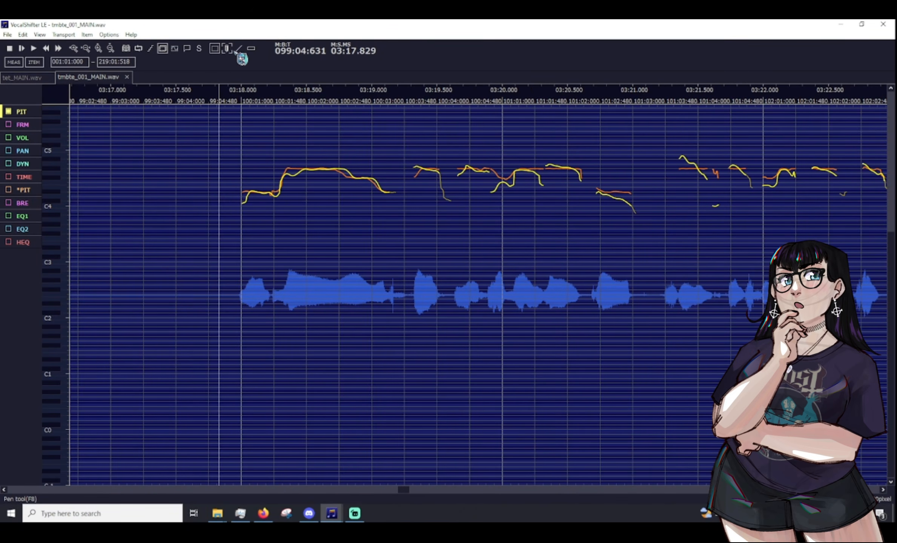
{"action": "key", "text": "space"}
{"action": "scroll", "coordinate": [260, 185], "scroll_direction": "up", "scroll_amount": 5}
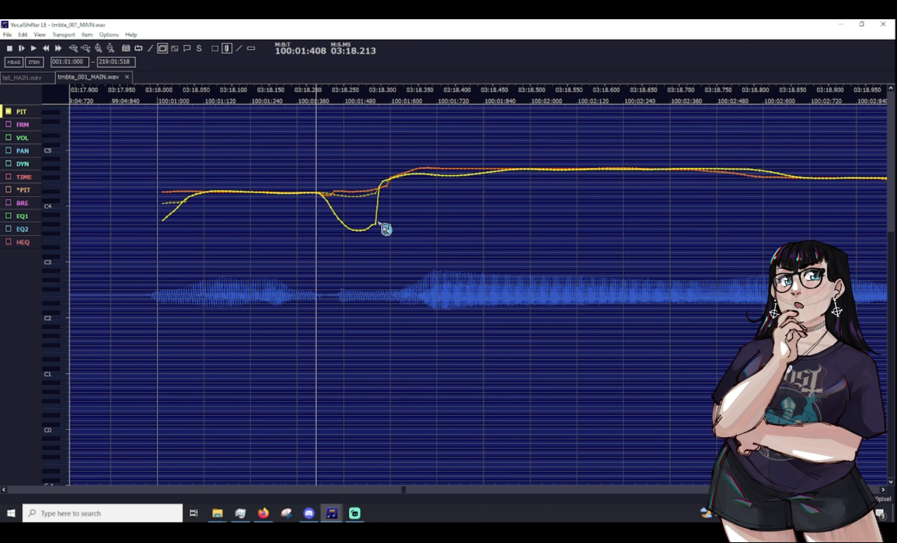
{"action": "left_click_drag", "start_coordinate": [411, 186], "coordinate": [423, 175]}
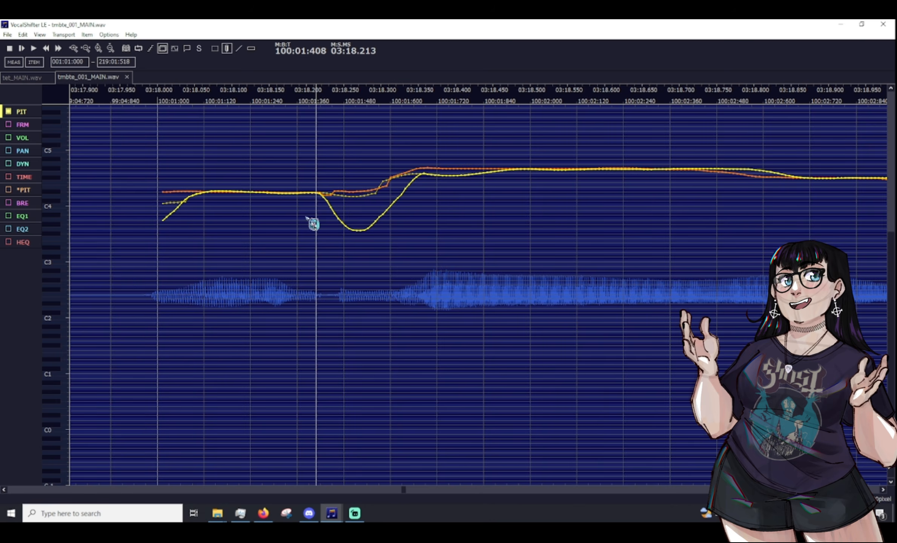
{"action": "scroll", "coordinate": [313, 224], "scroll_direction": "right", "scroll_amount": 5}
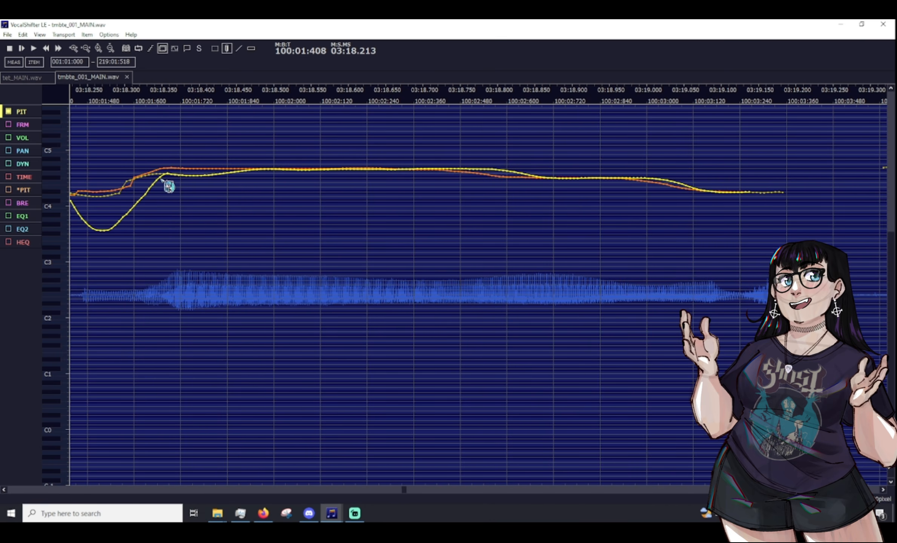
{"action": "left_click", "coordinate": [162, 180]}
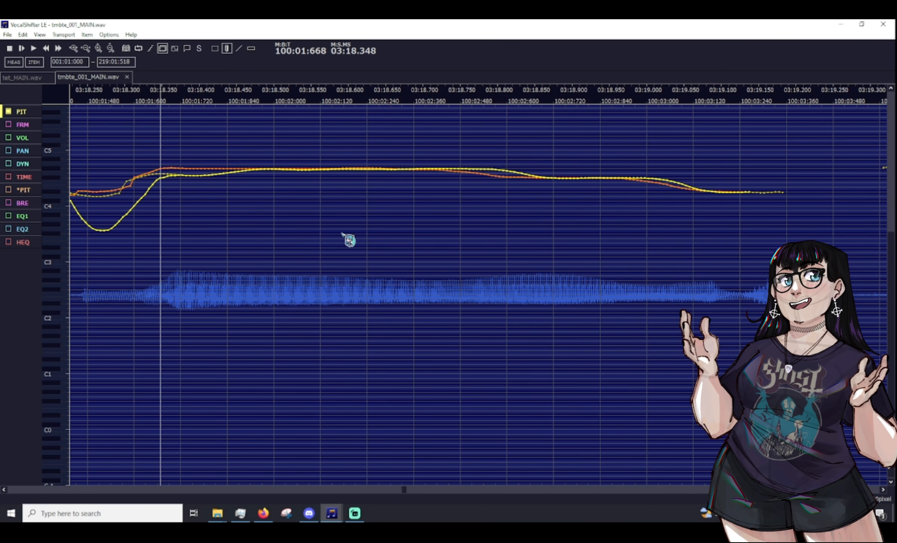
Try a steep pitch fall to well below C4 on the note starting at 03:19.3 and listen to it.
{"action": "scroll", "coordinate": [317, 238], "scroll_direction": "right", "scroll_amount": 4}
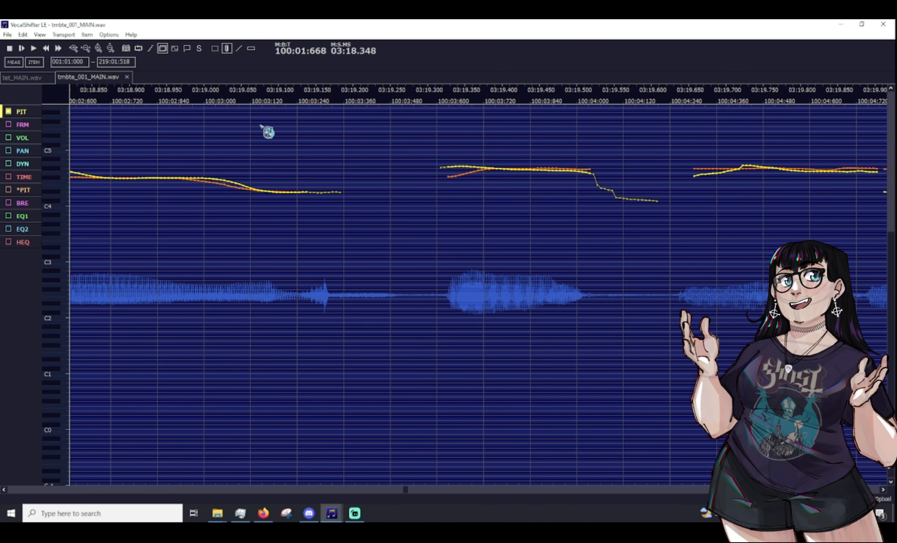
{"action": "left_click", "coordinate": [137, 92]}
{"action": "key", "text": "space"}
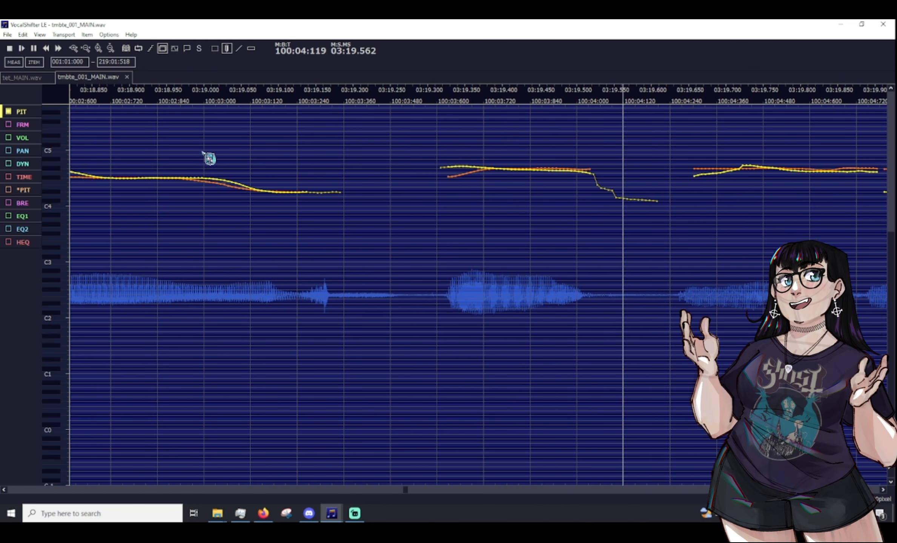
{"action": "key", "text": "space"}
{"action": "scroll", "coordinate": [388, 278], "scroll_direction": "right", "scroll_amount": 2}
{"action": "scroll", "coordinate": [392, 286], "scroll_direction": "right", "scroll_amount": 1}
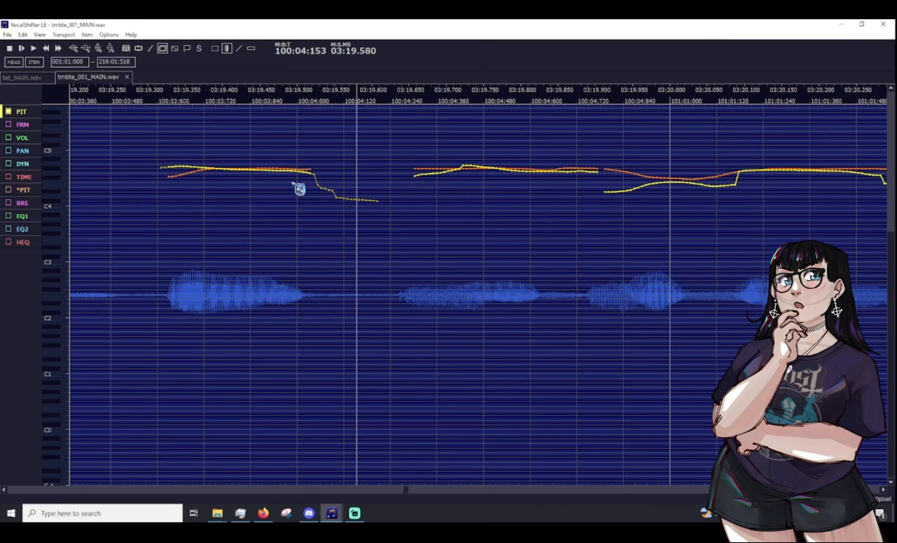
{"action": "left_click", "coordinate": [161, 174]}
{"action": "left_click_drag", "start_coordinate": [256, 197], "coordinate": [303, 239]}
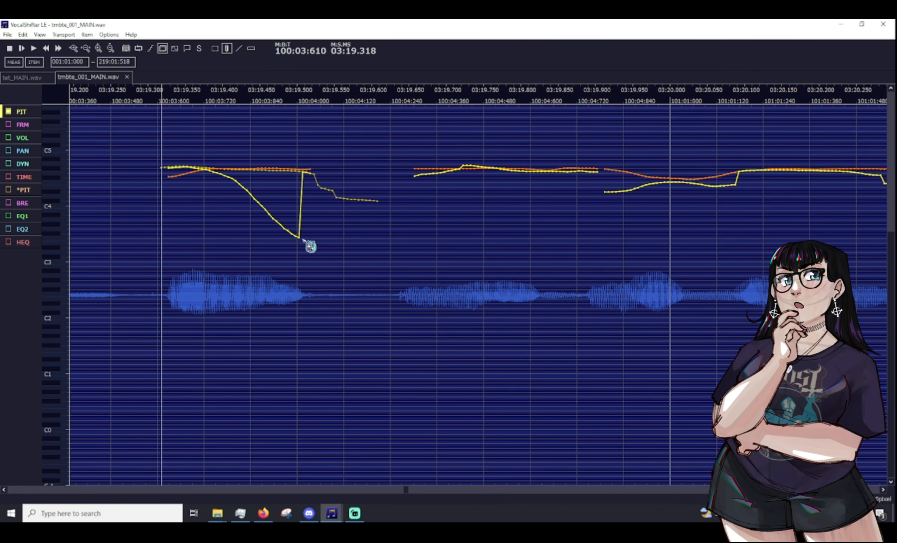
{"action": "key", "text": "space"}
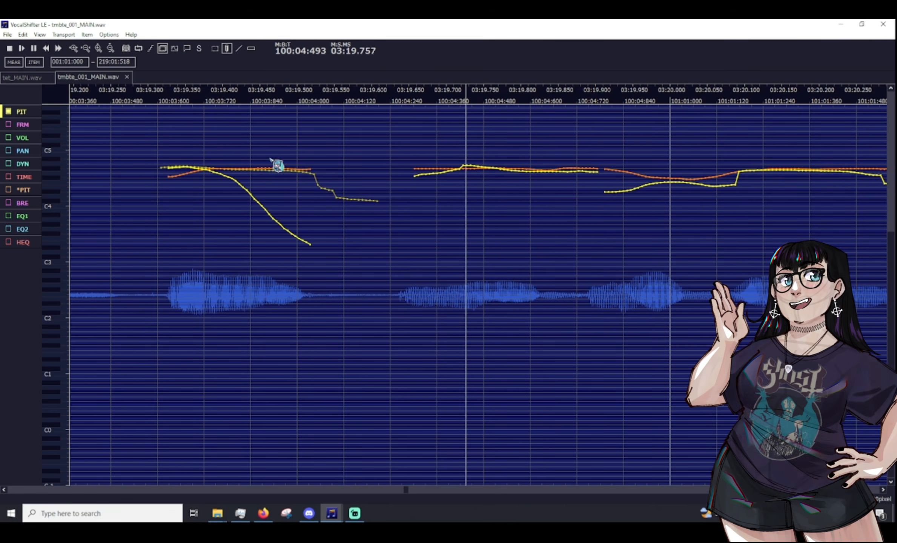
{"action": "key", "text": "space"}
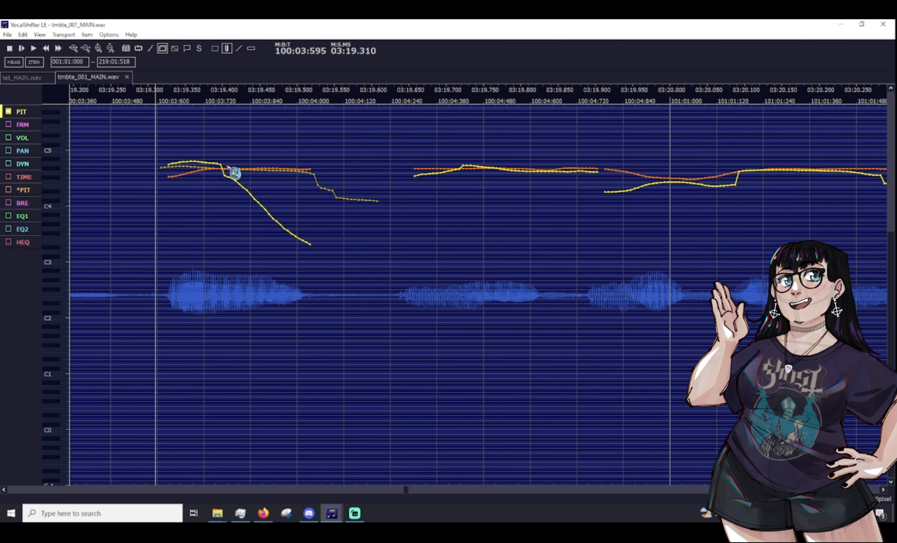
Redraw the pitch from 03:19.3 to 03:20.3 with a fall to about C4 and smooth dips between the following notes.
{"action": "left_click_drag", "start_coordinate": [228, 167], "coordinate": [338, 221]}
{"action": "scroll", "coordinate": [309, 246], "scroll_direction": "right", "scroll_amount": 3}
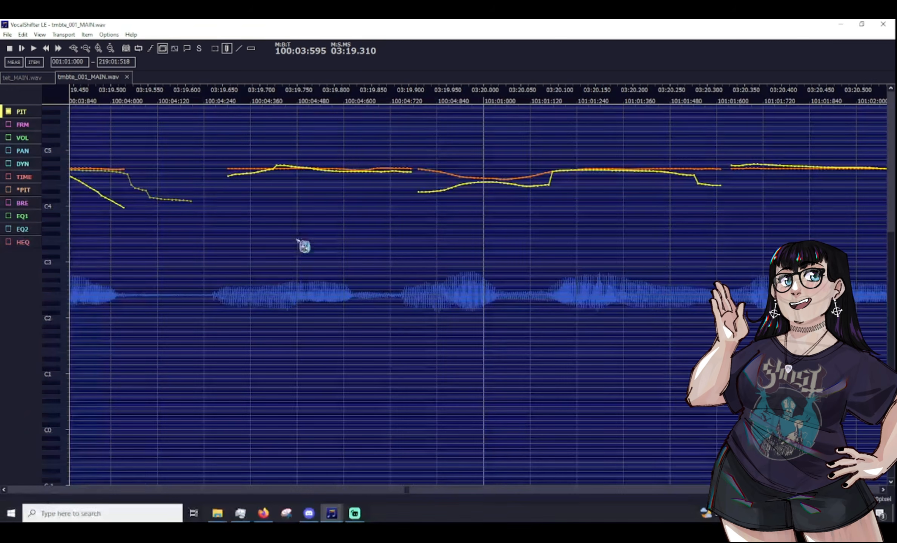
{"action": "left_click_drag", "start_coordinate": [193, 201], "coordinate": [251, 195]}
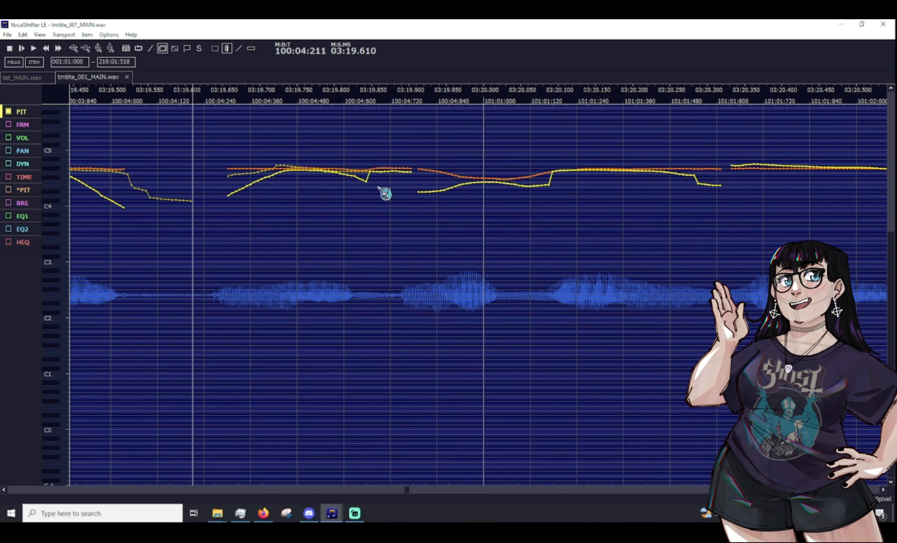
{"action": "left_click_drag", "start_coordinate": [377, 186], "coordinate": [443, 190]}
{"action": "left_click_drag", "start_coordinate": [589, 169], "coordinate": [662, 179]}
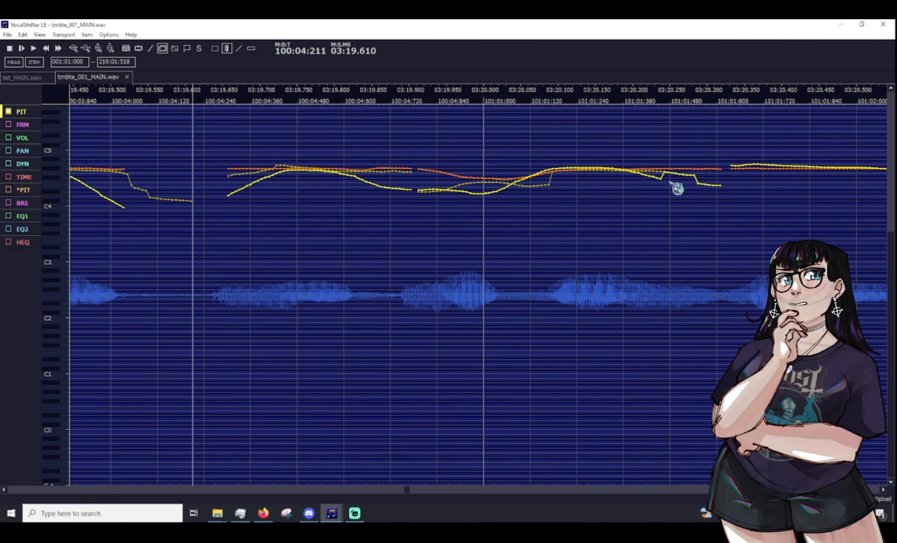
Try a falling pitch curve on the note starting at 03:20.33, drawing it down to about A3.
{"action": "scroll", "coordinate": [343, 223], "scroll_direction": "right", "scroll_amount": 14}
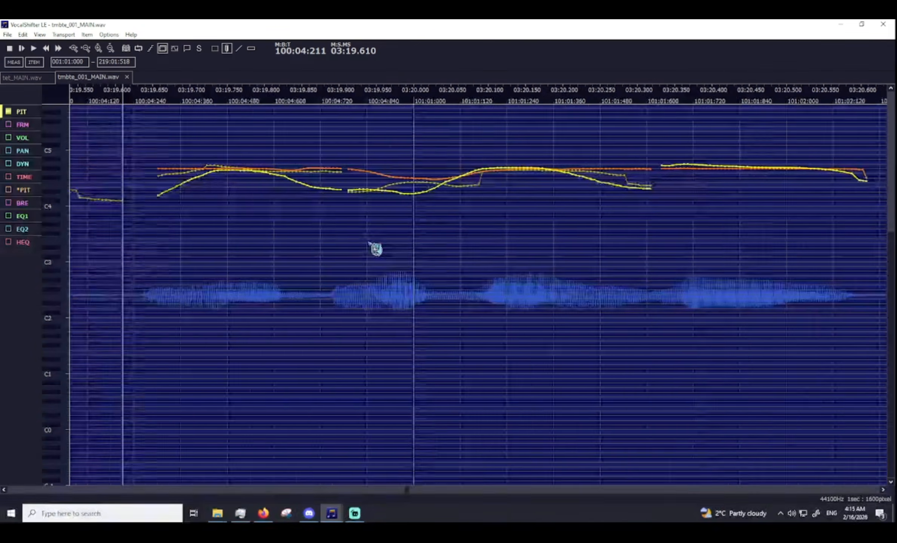
{"action": "mouse_move", "coordinate": [411, 167]}
{"action": "left_mouse_down"}
{"action": "mouse_move", "coordinate": [472, 176]}
{"action": "mouse_move", "coordinate": [560, 212]}
{"action": "mouse_move", "coordinate": [621, 261]}
{"action": "left_mouse_up"}
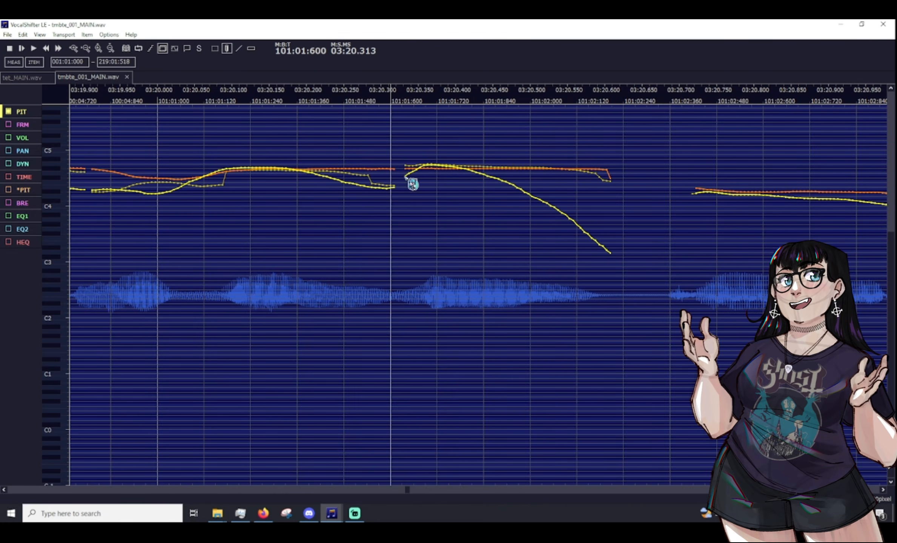
{"action": "key", "text": "space"}
{"action": "mouse_move", "coordinate": [451, 165]}
{"action": "left_mouse_down"}
{"action": "mouse_move", "coordinate": [537, 186]}
{"action": "mouse_move", "coordinate": [620, 224]}
{"action": "left_mouse_up"}
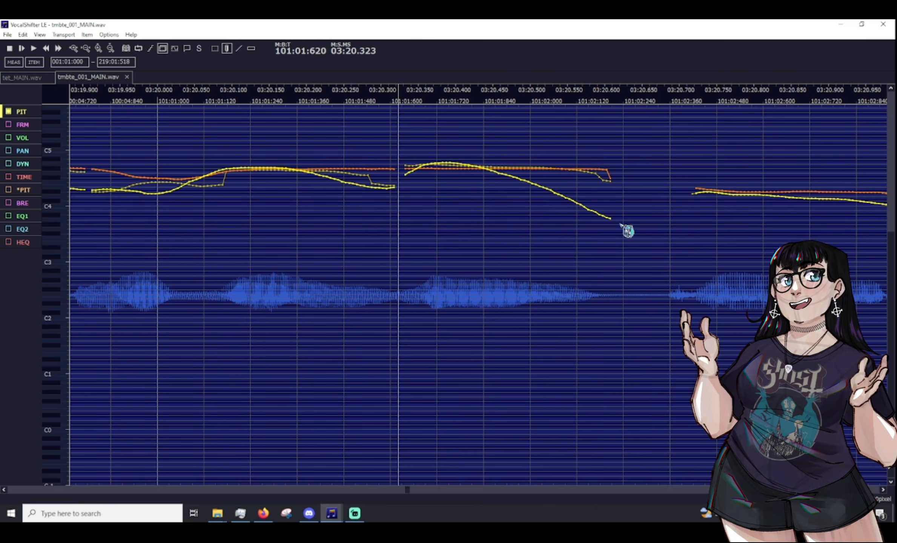
Play back the redrawn phrase from just before 03:18.
{"action": "scroll", "coordinate": [337, 282], "scroll_direction": "down", "scroll_amount": 5}
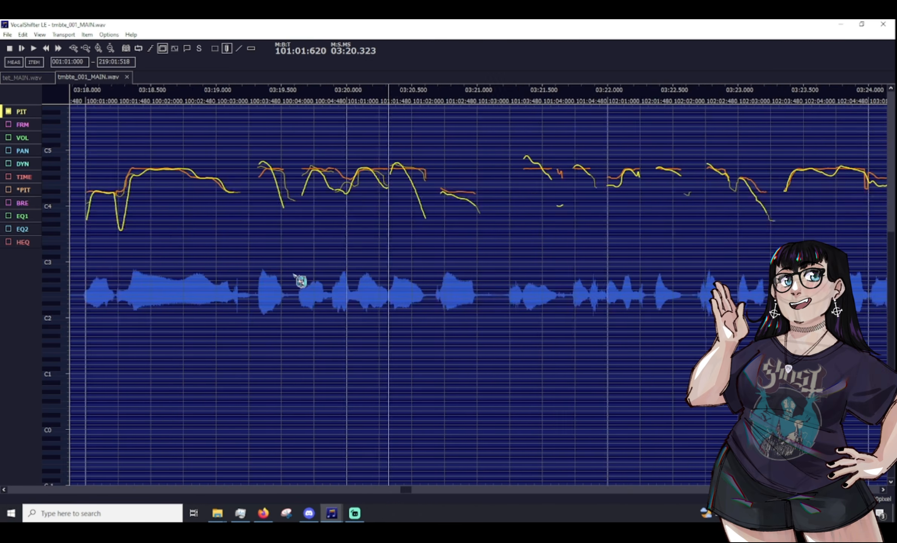
{"action": "scroll", "coordinate": [209, 332], "scroll_direction": "left", "scroll_amount": 3}
{"action": "left_click", "coordinate": [146, 95]}
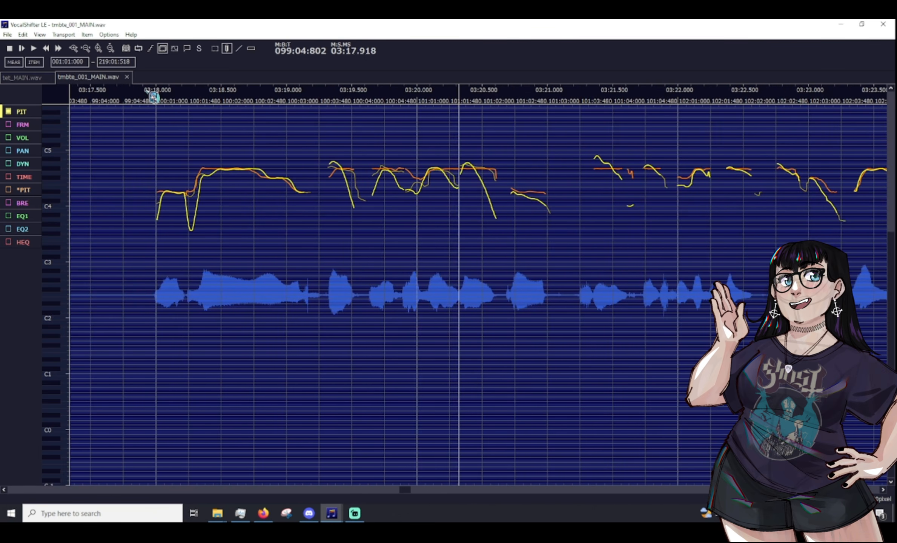
{"action": "key", "text": "space"}
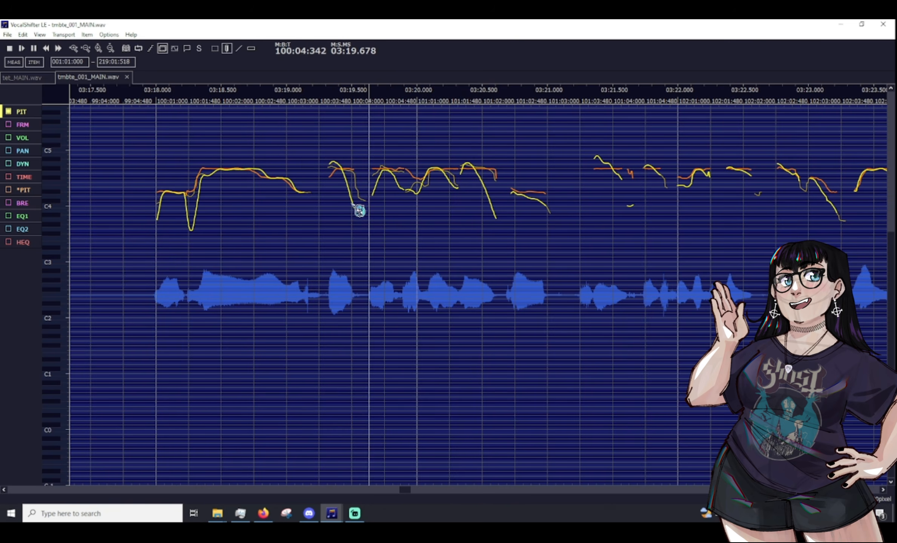
{"action": "key", "text": "space"}
Redraw the note starting at 03:20.33 with a gentler pitch fall to about E4 and check the following phrase.
{"action": "scroll", "coordinate": [387, 252], "scroll_direction": "right", "scroll_amount": 6}
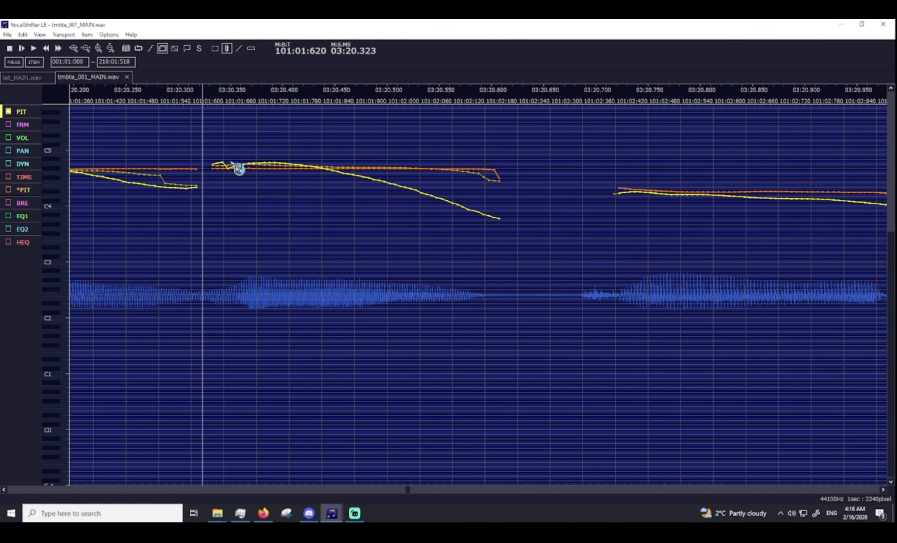
{"action": "left_click_drag", "start_coordinate": [231, 163], "coordinate": [498, 178]}
{"action": "scroll", "coordinate": [203, 268], "scroll_direction": "right", "scroll_amount": 12}
{"action": "scroll", "coordinate": [204, 268], "scroll_direction": "down", "scroll_amount": 5}
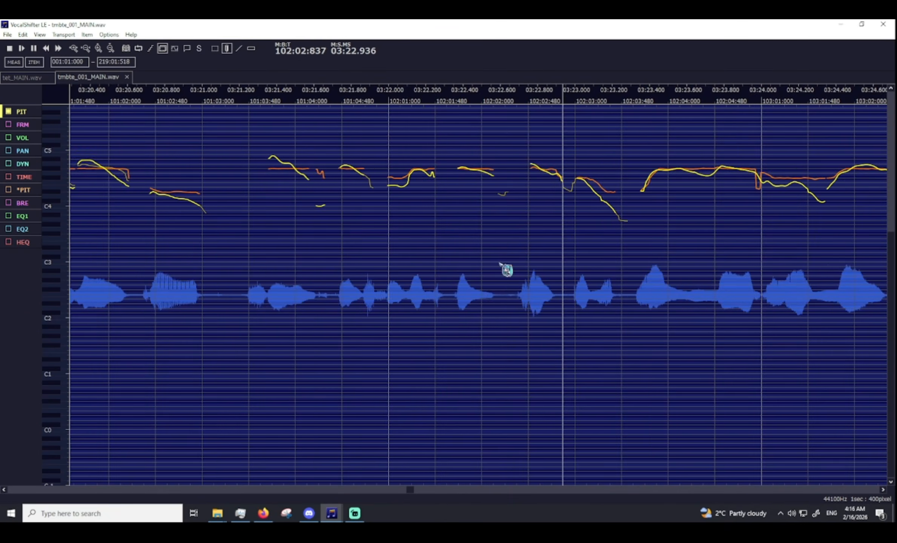
Redraw the pitch of two neighbouring notes further along the phrase, the second with a falling curve, and play the phrase back.
{"action": "scroll", "coordinate": [500, 265], "scroll_direction": "right", "scroll_amount": 10}
{"action": "left_click_drag", "start_coordinate": [402, 168], "coordinate": [425, 176]}
{"action": "left_click_drag", "start_coordinate": [440, 180], "coordinate": [481, 201]}
{"action": "scroll", "coordinate": [229, 332], "scroll_direction": "left", "scroll_amount": 7}
{"action": "scroll", "coordinate": [229, 332], "scroll_direction": "left", "scroll_amount": 2}
{"action": "left_click", "coordinate": [211, 92]}
{"action": "key", "text": "space"}
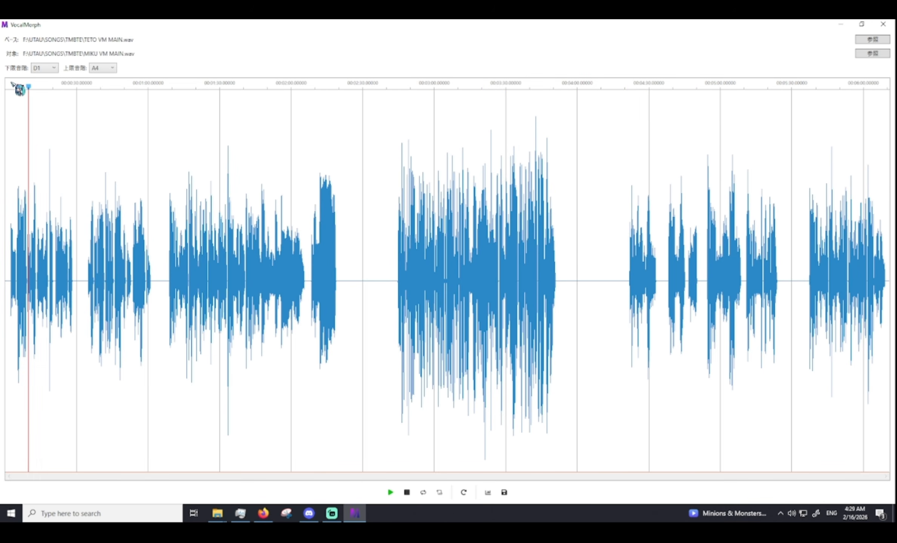
In VocalMorph, apply a low, nearly flat morph curve across the TETO and MIKU vocals and audition the result from about 02:43.
{"action": "key", "text": "space"}
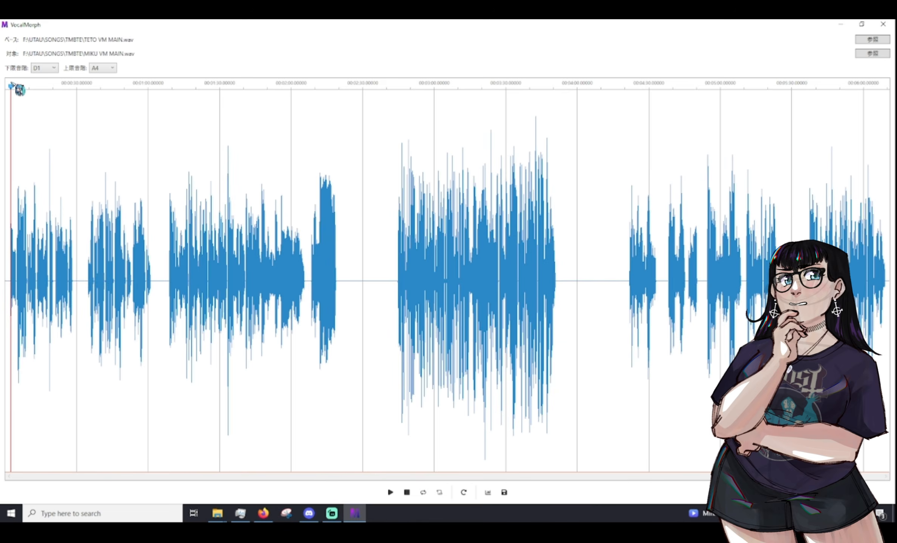
{"action": "left_click", "coordinate": [9, 82]}
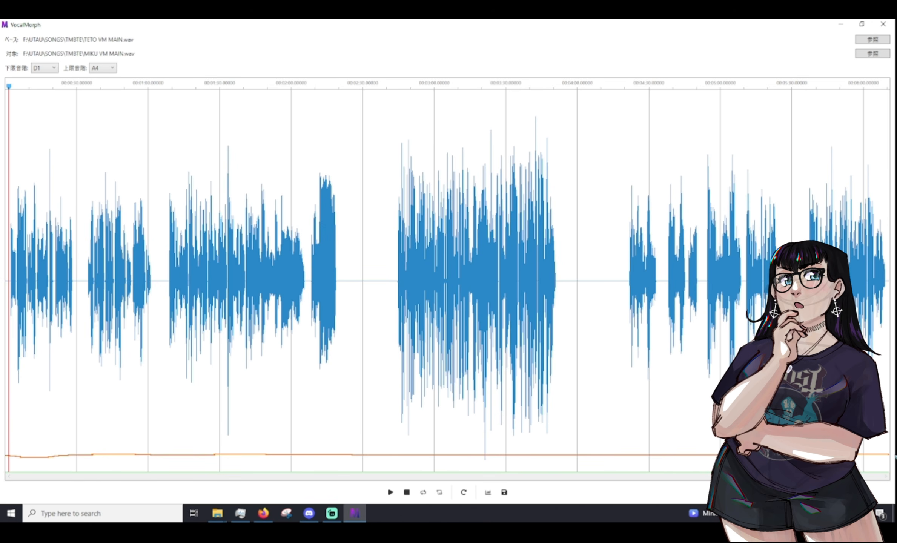
{"action": "left_click", "coordinate": [465, 492]}
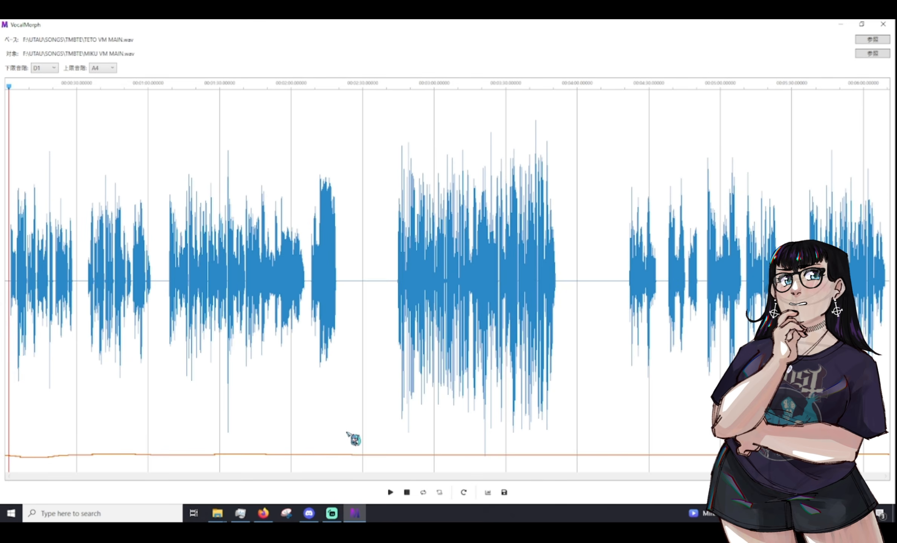
{"action": "left_click", "coordinate": [395, 87]}
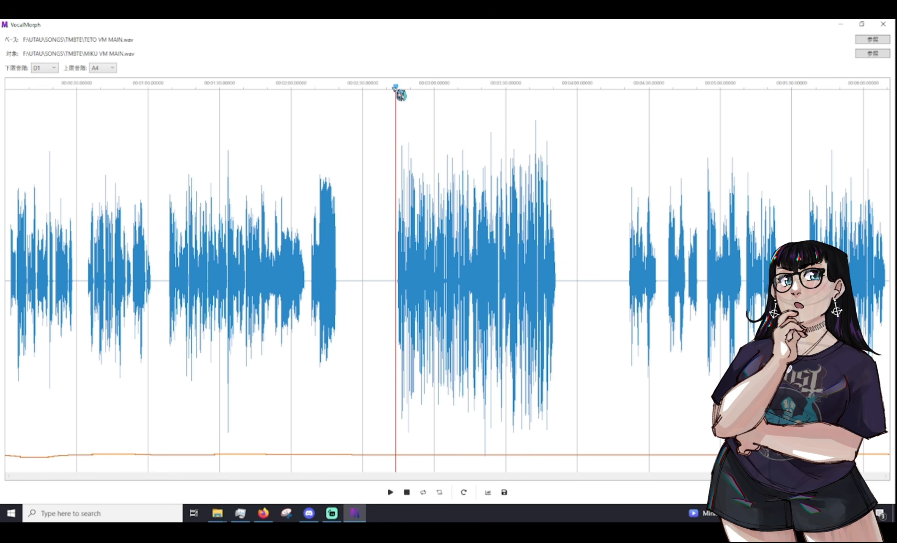
{"action": "left_click", "coordinate": [392, 87]}
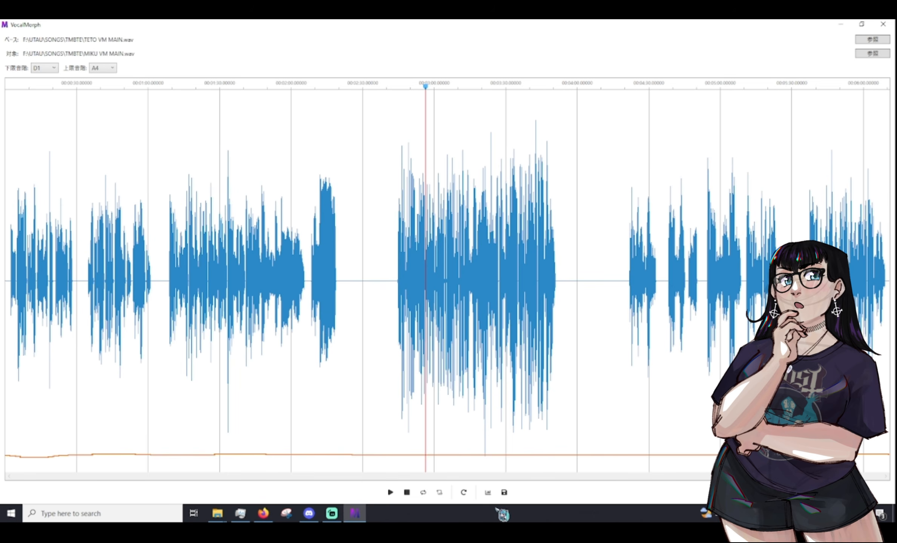
Export the morphed vocal to the TMBTE folder as a WAV file named MEEKS FINISHE.
{"action": "left_click", "coordinate": [511, 492]}
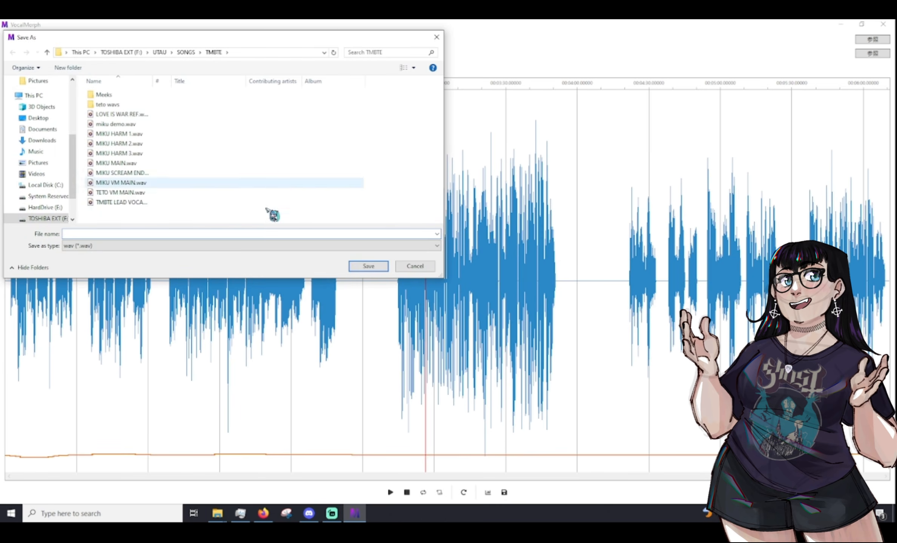
{"action": "type", "text": "MEEKS FI"}
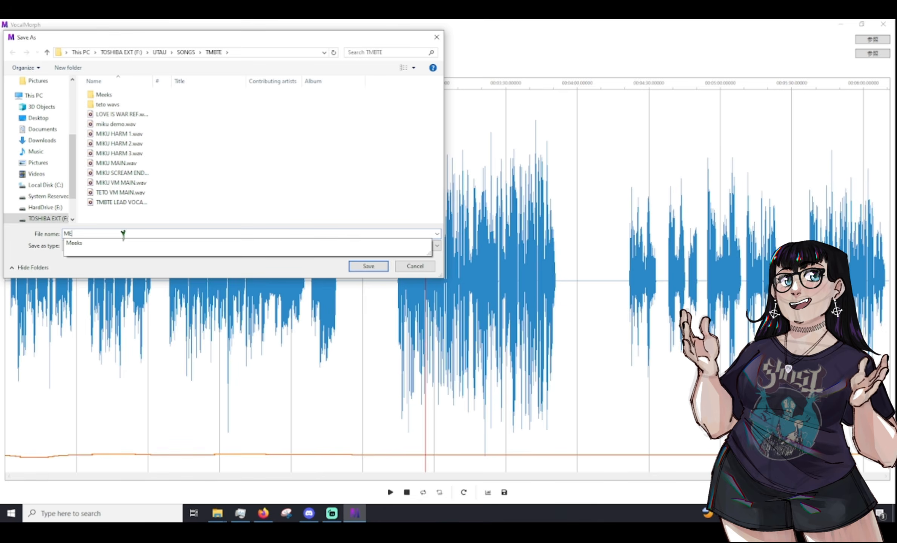
{"action": "type", "text": "NISHE"}
{"action": "key", "text": "Return"}
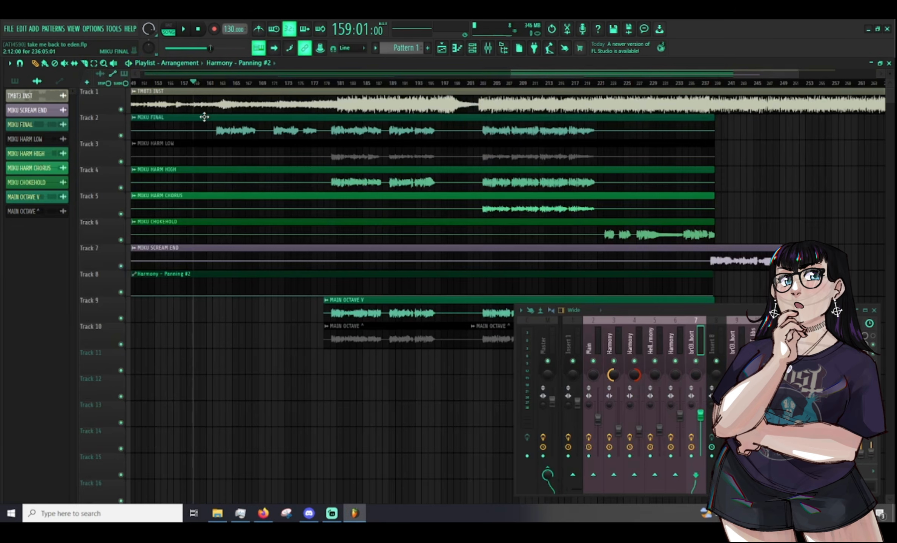
In FL Studio, play the arrangement from bar 159 to hear the vocals with the instrumental.
{"action": "key", "text": "space"}
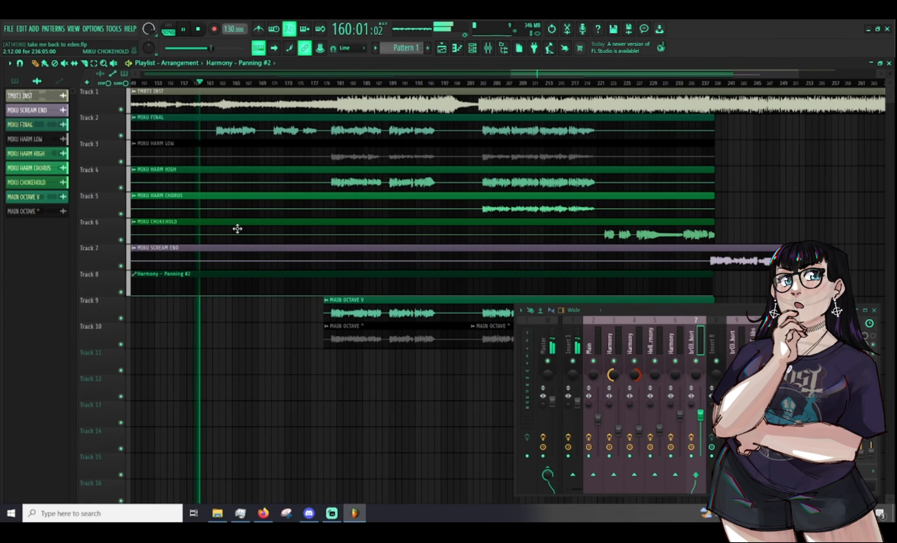